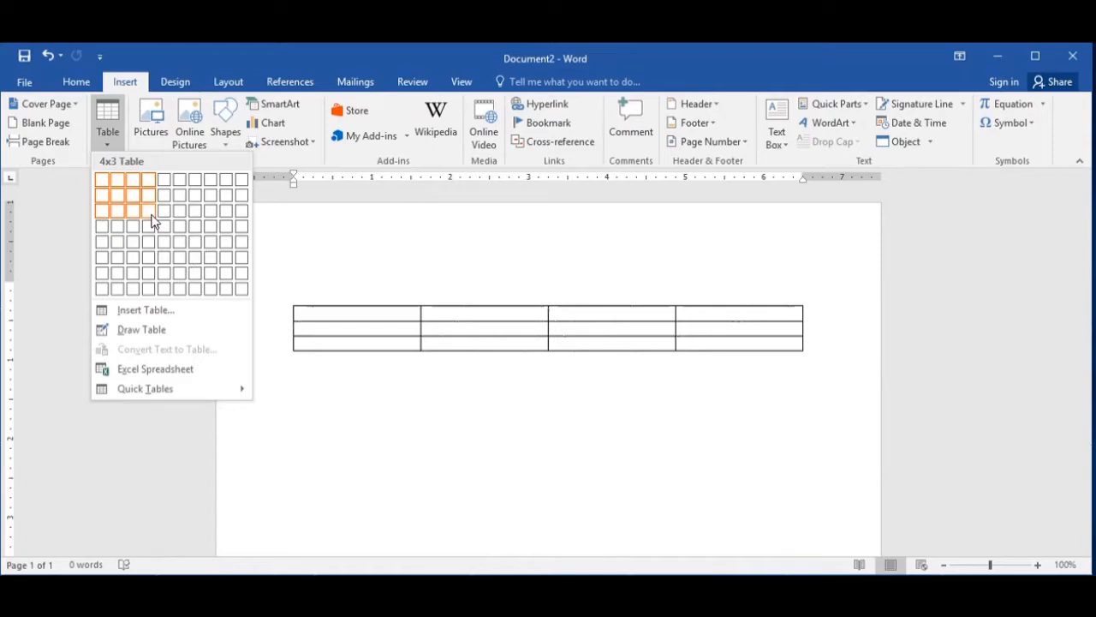
Insert a table with four columns and three rows and show its design options.
click(151, 220)
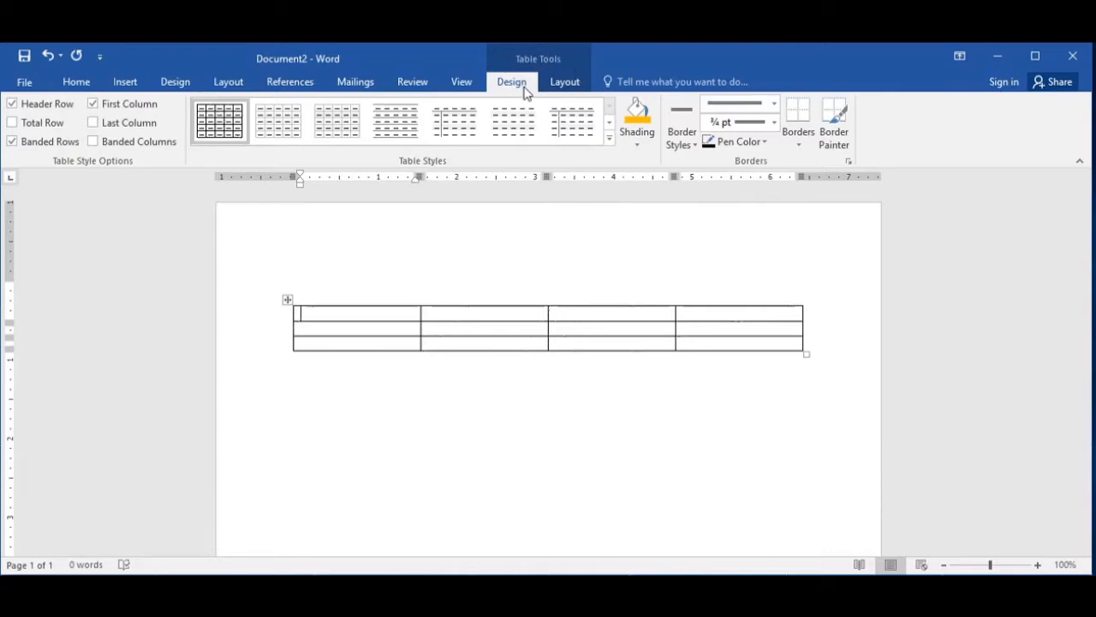
click(568, 86)
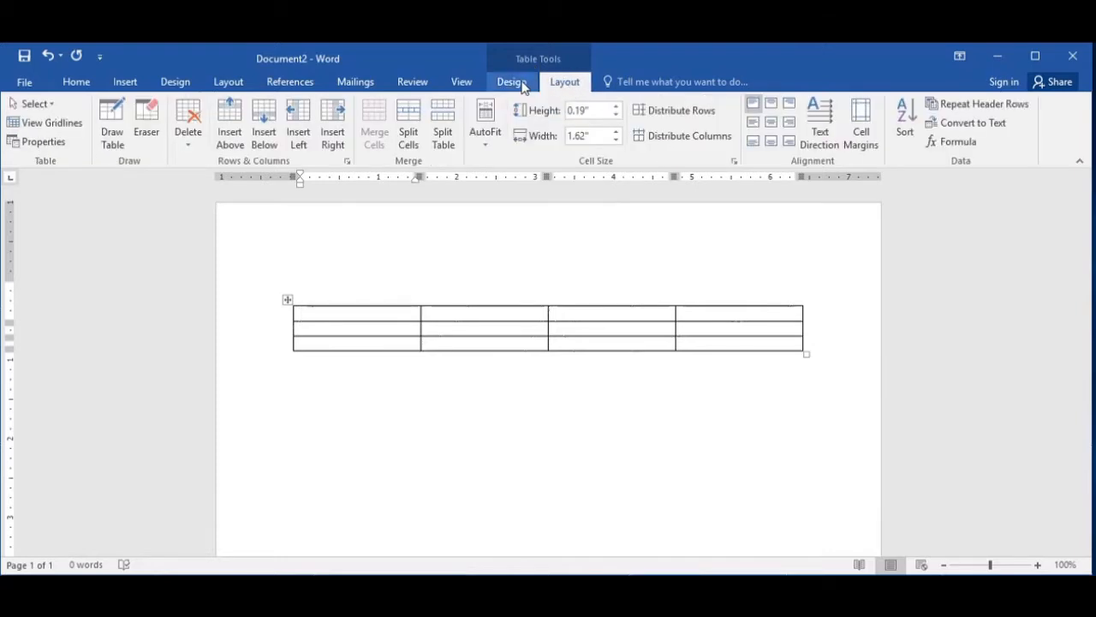
click(518, 86)
click(557, 86)
click(506, 86)
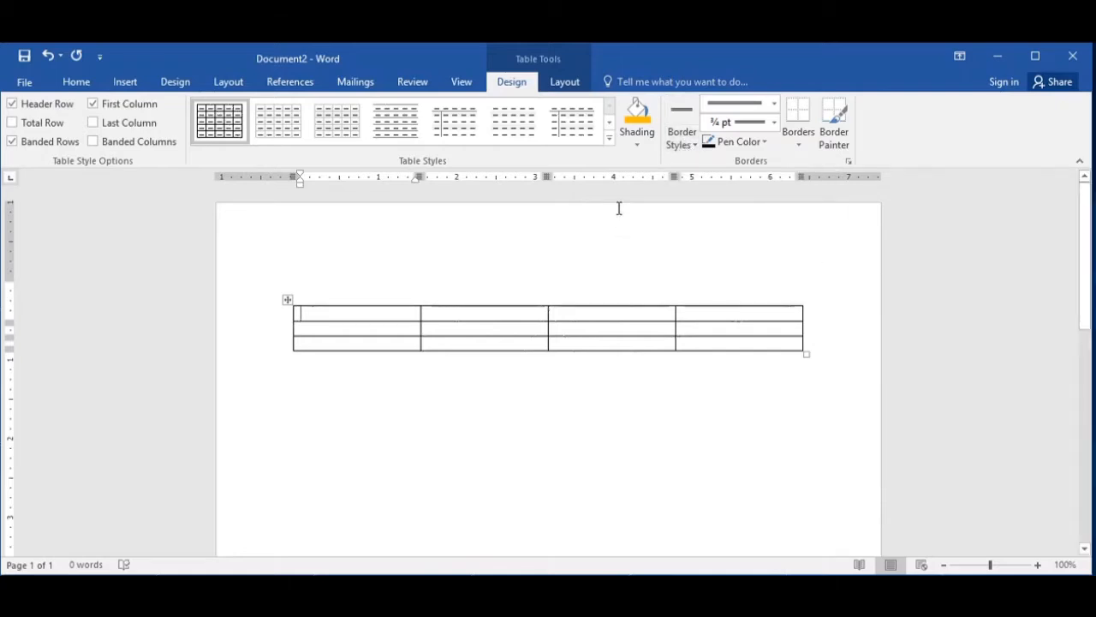
Try the dark green grid table style with a coloured header row and first column, and restore the plain Table Grid style.
click(609, 138)
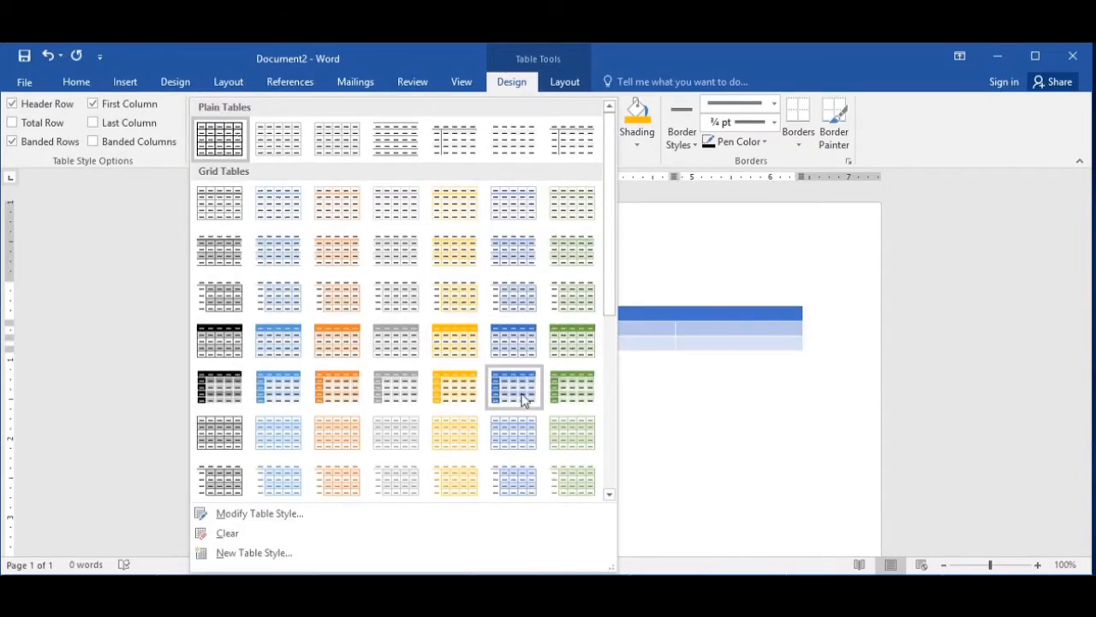
click(591, 399)
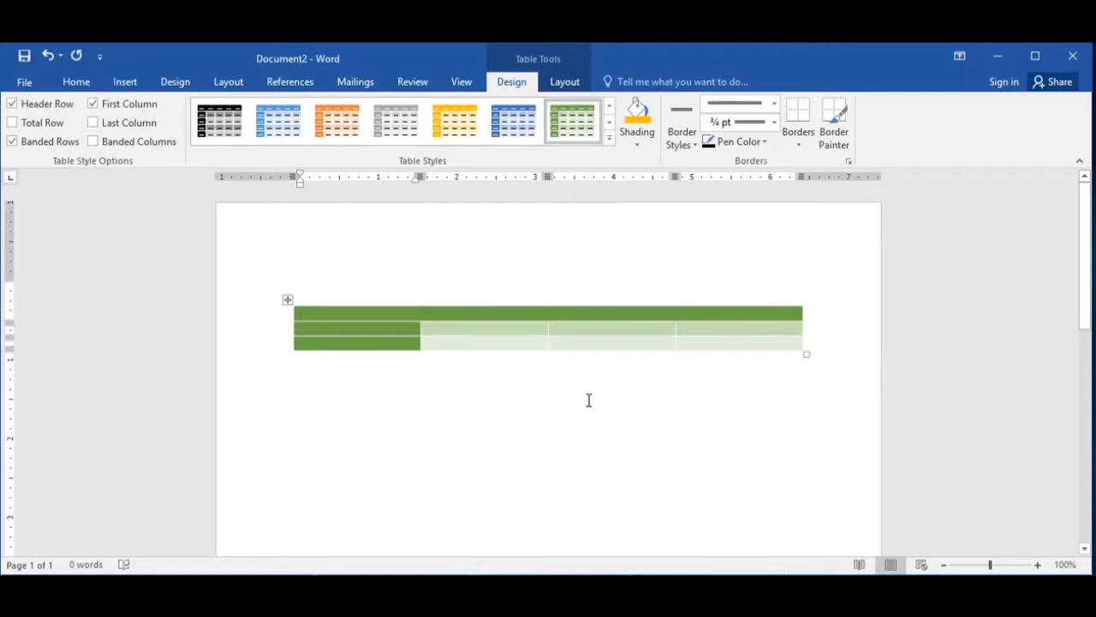
click(610, 140)
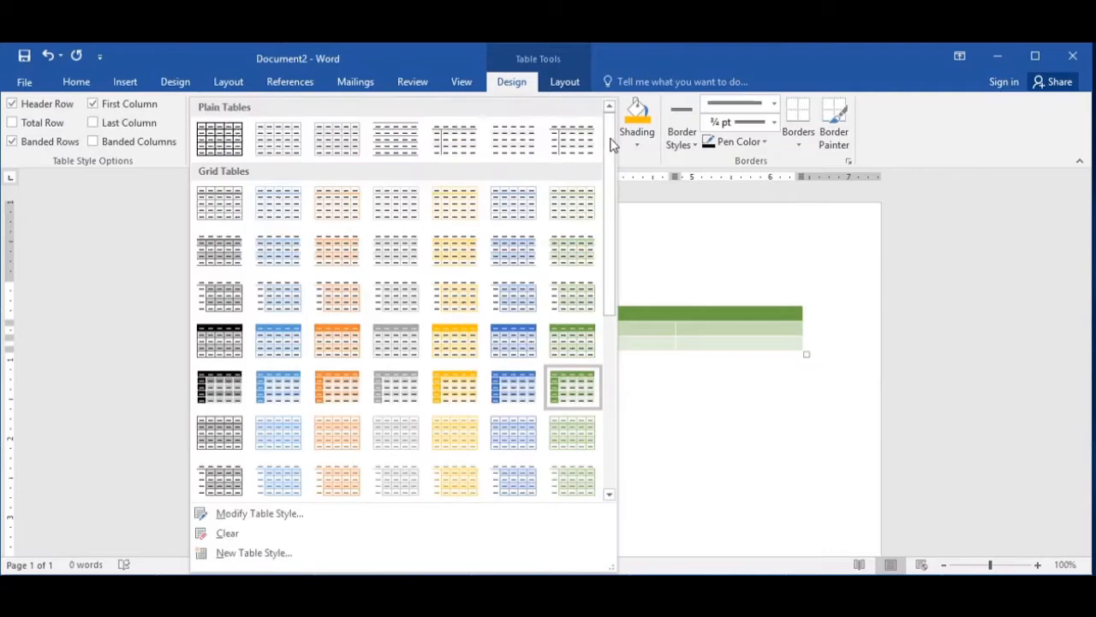
click(216, 137)
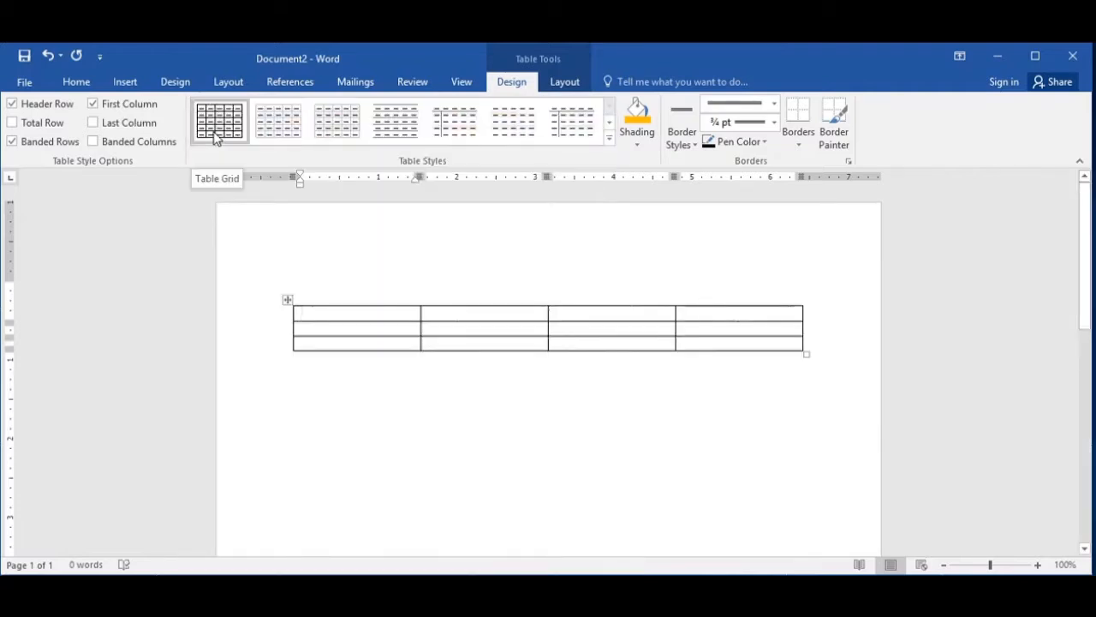
Shade the first three cells of the table's top row with the theme blue.
drag(381, 317, 577, 316)
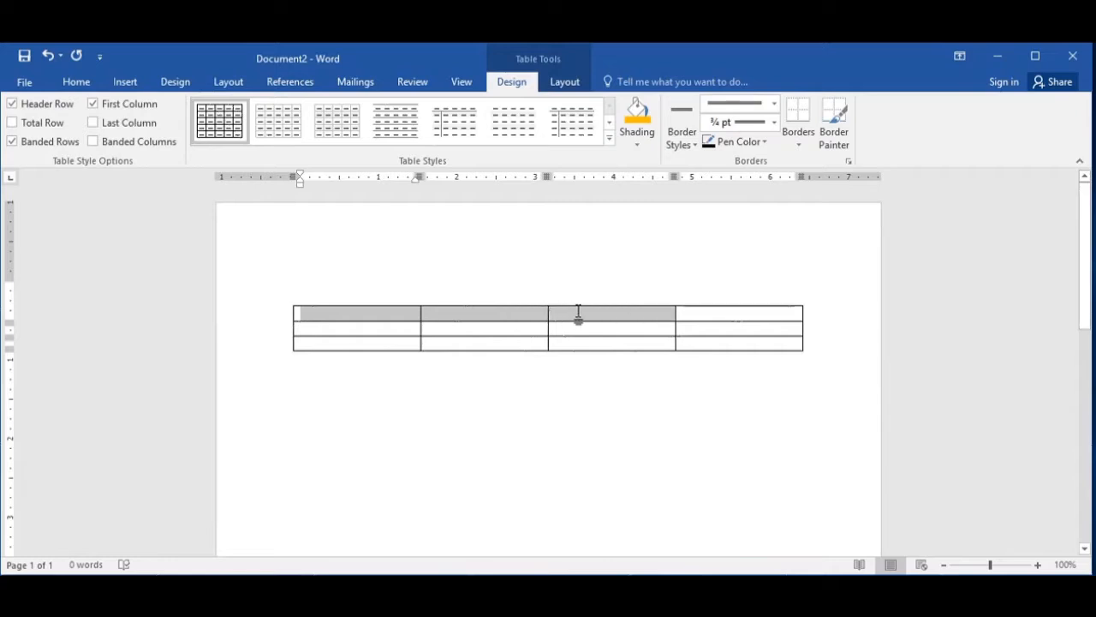
click(633, 144)
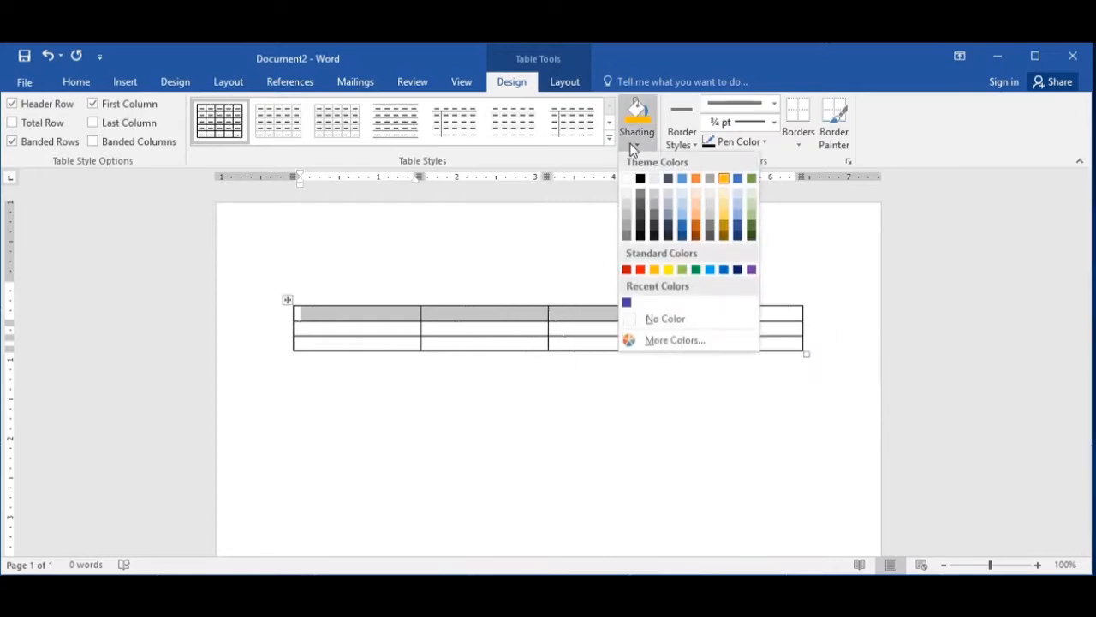
click(738, 180)
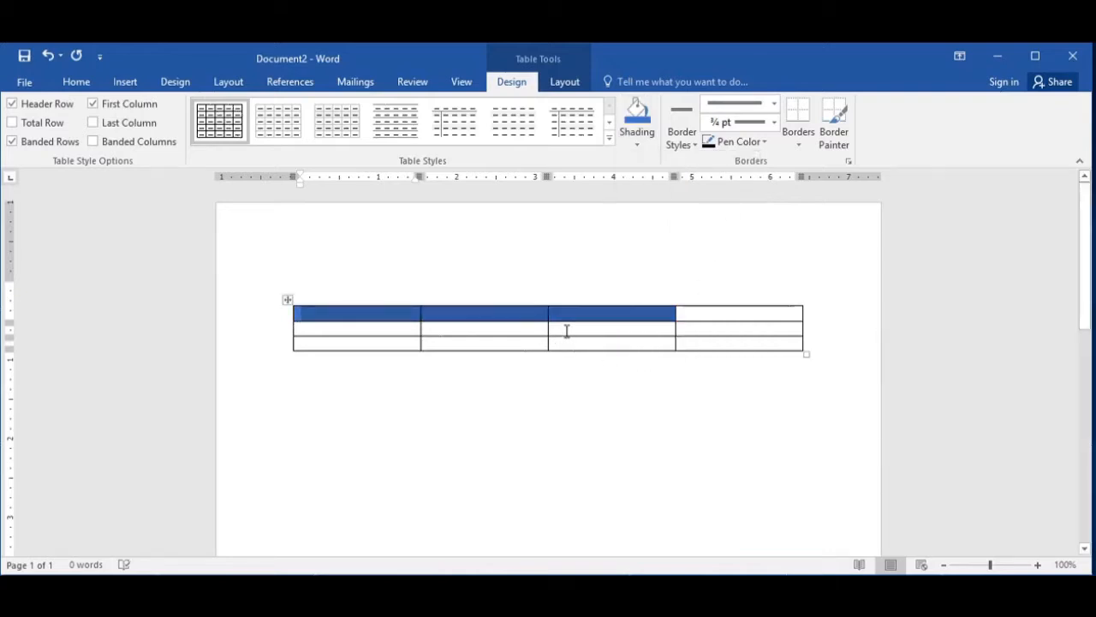
Shade the third and fourth columns' cells in the lower two rows light gold.
drag(566, 331, 691, 341)
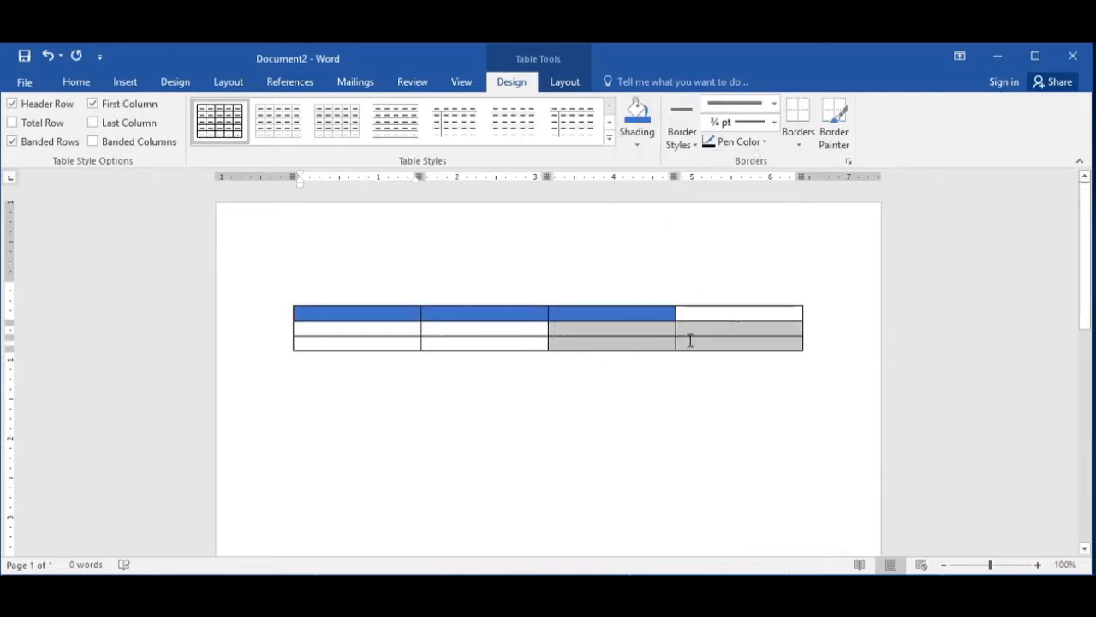
click(632, 149)
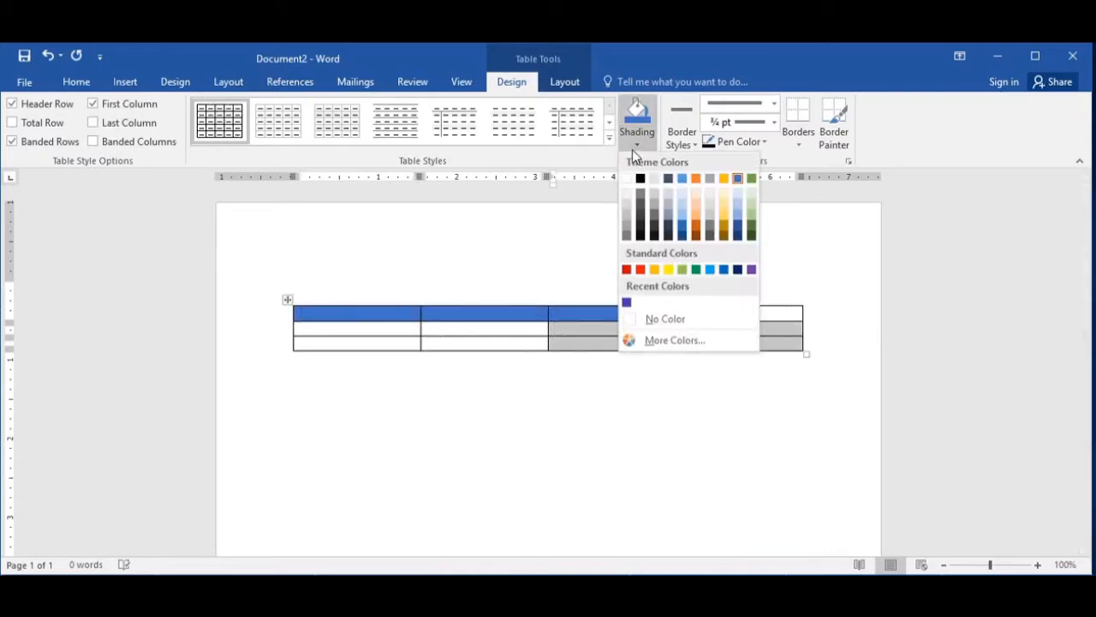
click(723, 212)
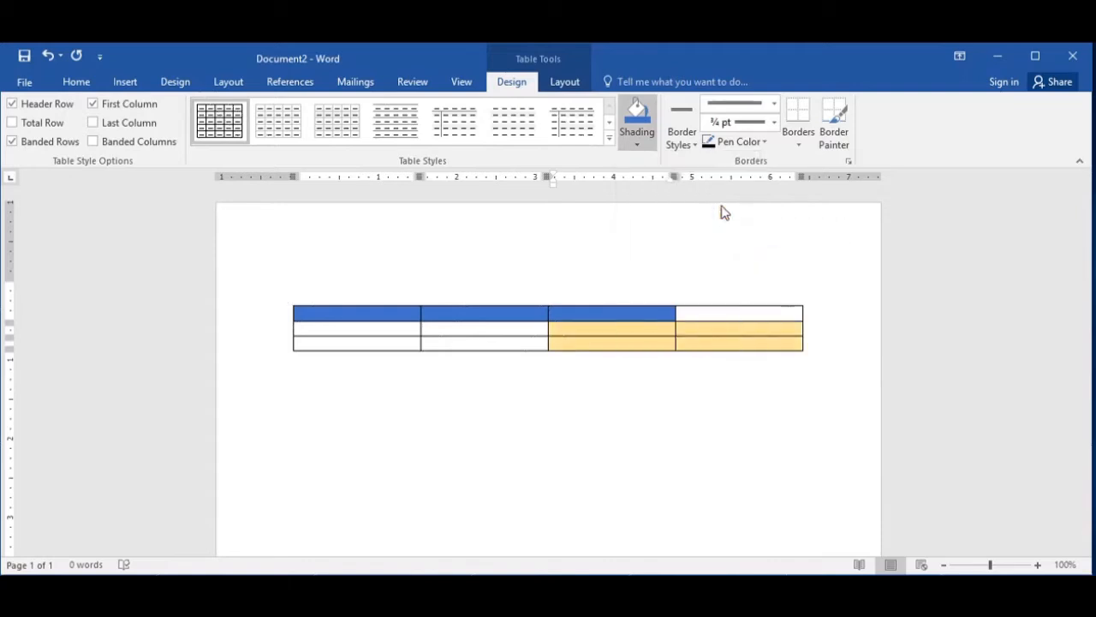
click(727, 385)
Configure the border painter for a red double line with a 1 ½ pt width.
click(678, 330)
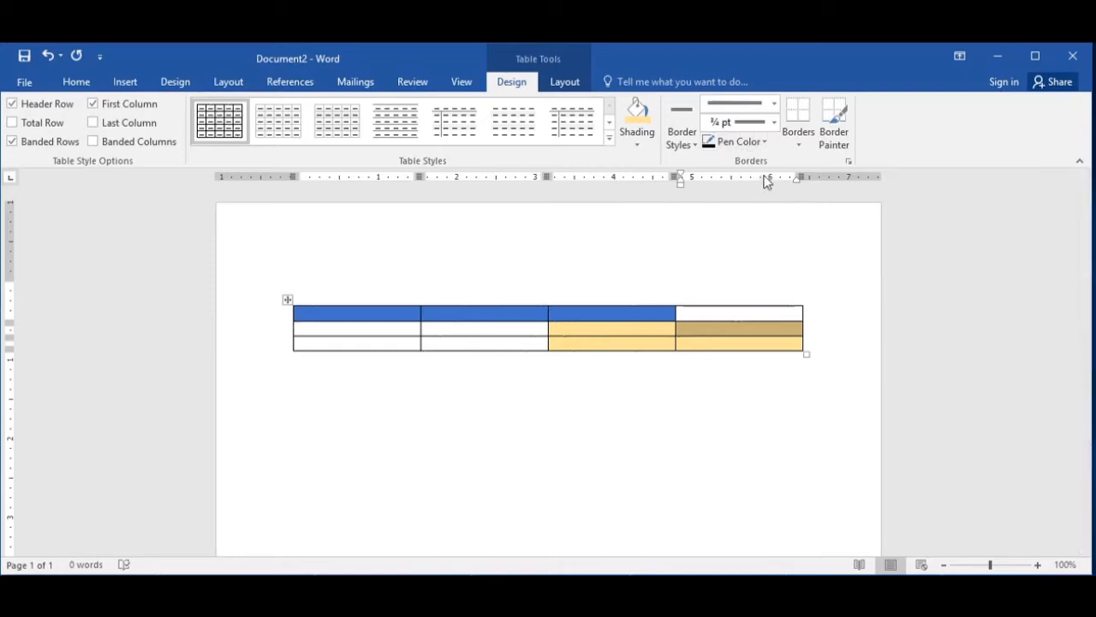
click(682, 143)
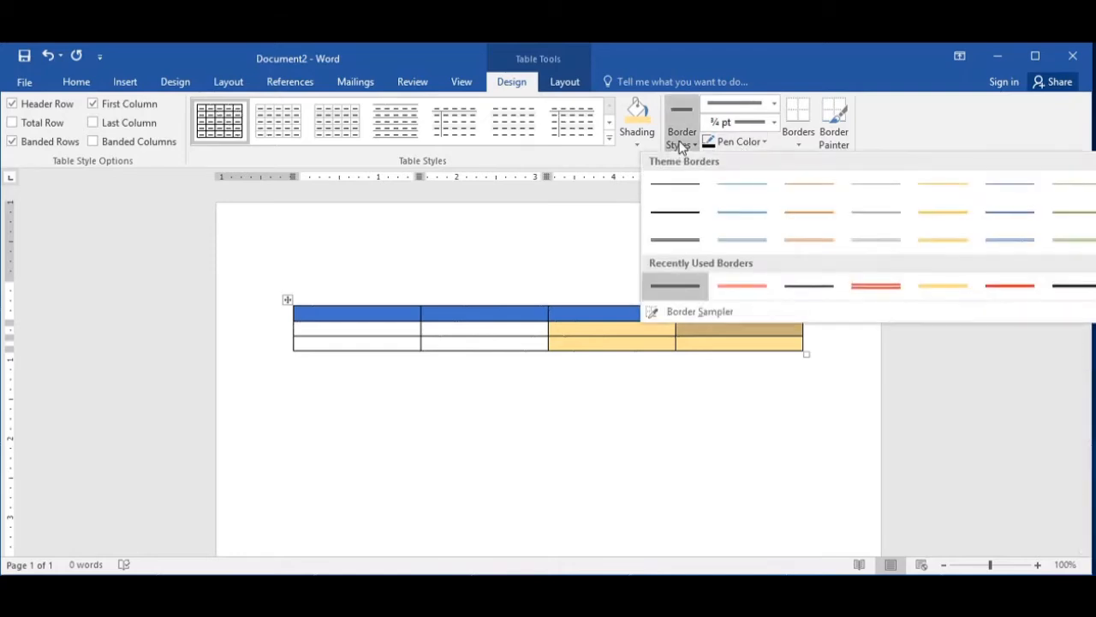
click(684, 296)
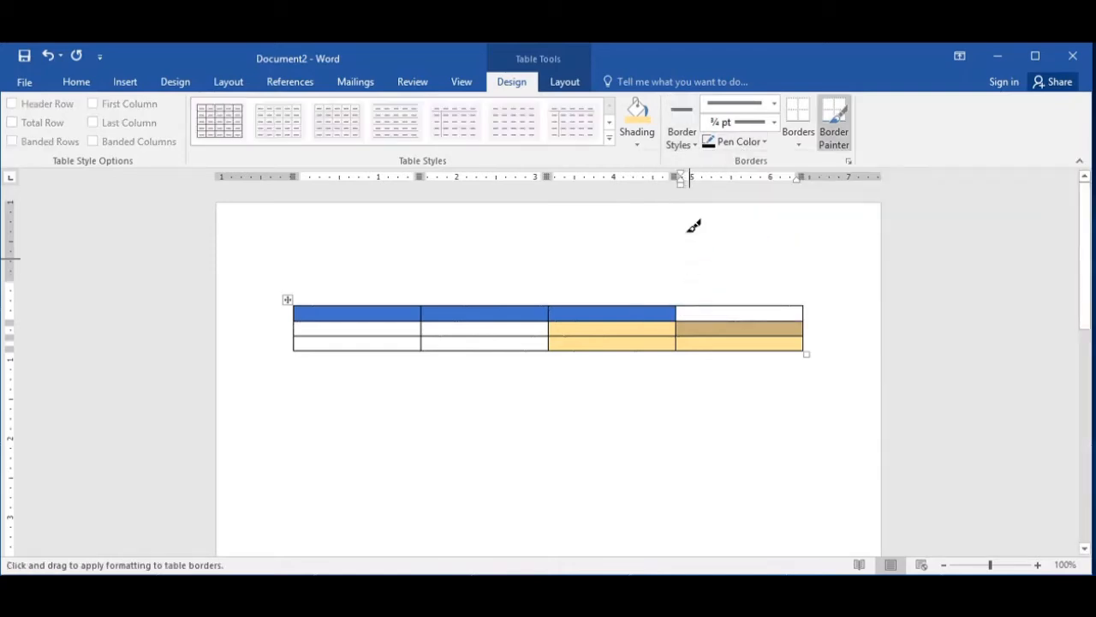
click(773, 123)
click(754, 208)
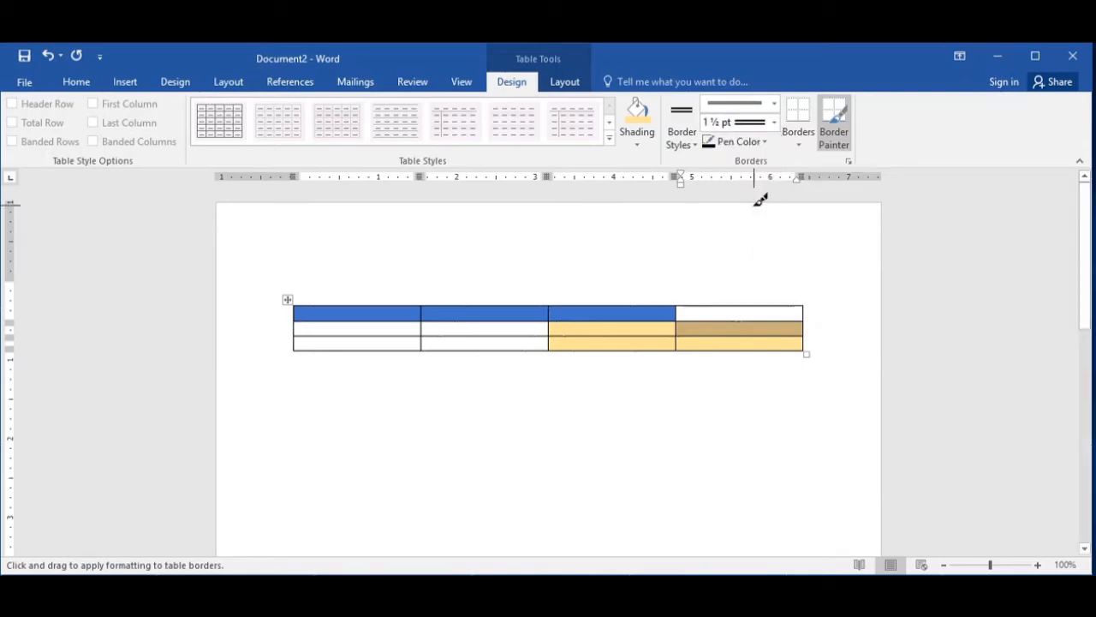
click(765, 142)
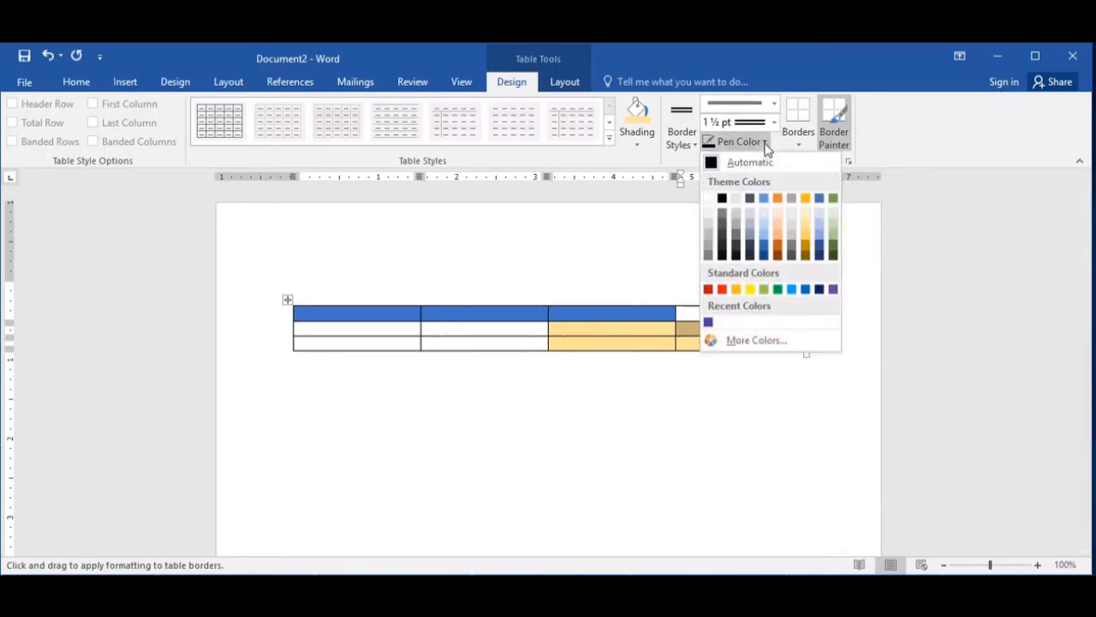
click(722, 289)
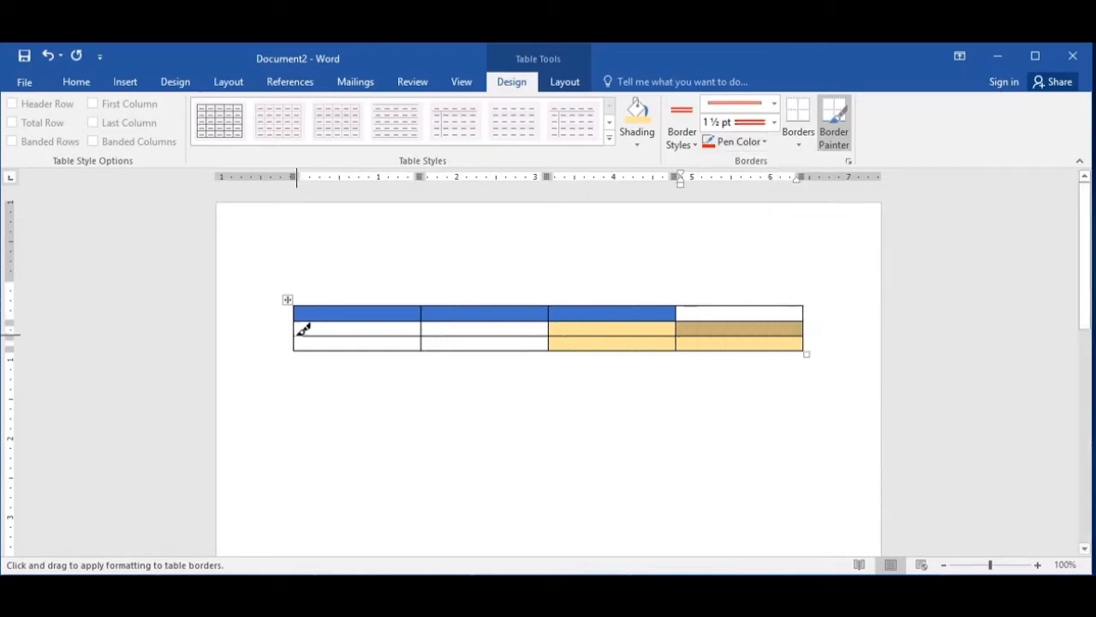
Paint the red double border below the first two cells of the second row and around the table's entire outer edge.
drag(299, 336, 550, 337)
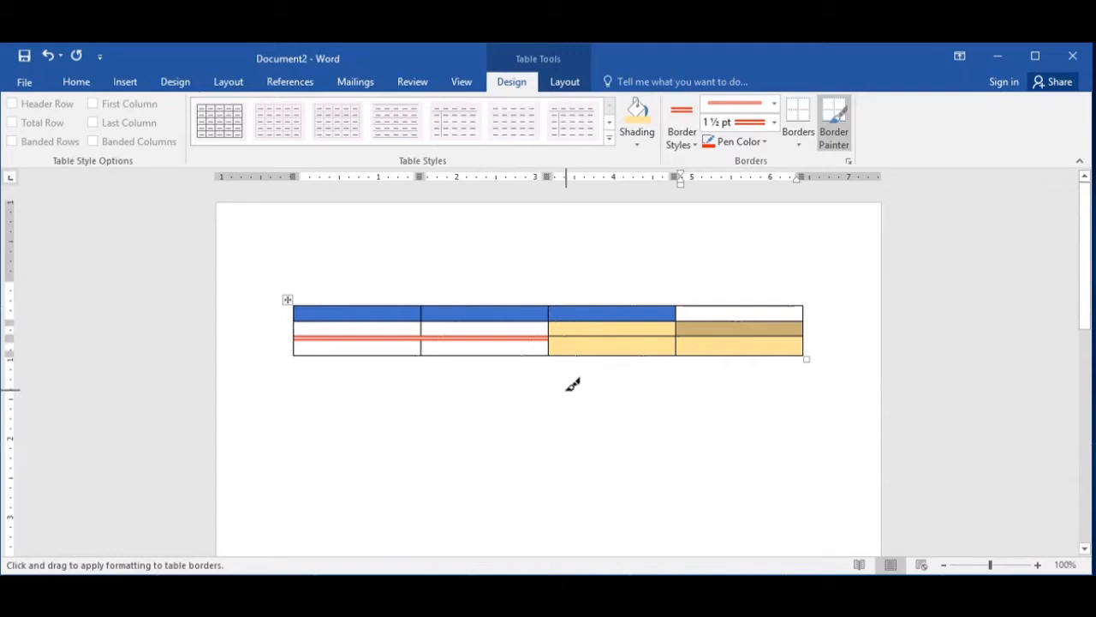
drag(803, 309, 805, 348)
mouse_move(809, 299)
mouse_down()
mouse_move(301, 299)
mouse_move(674, 310)
mouse_move(693, 299)
mouse_up()
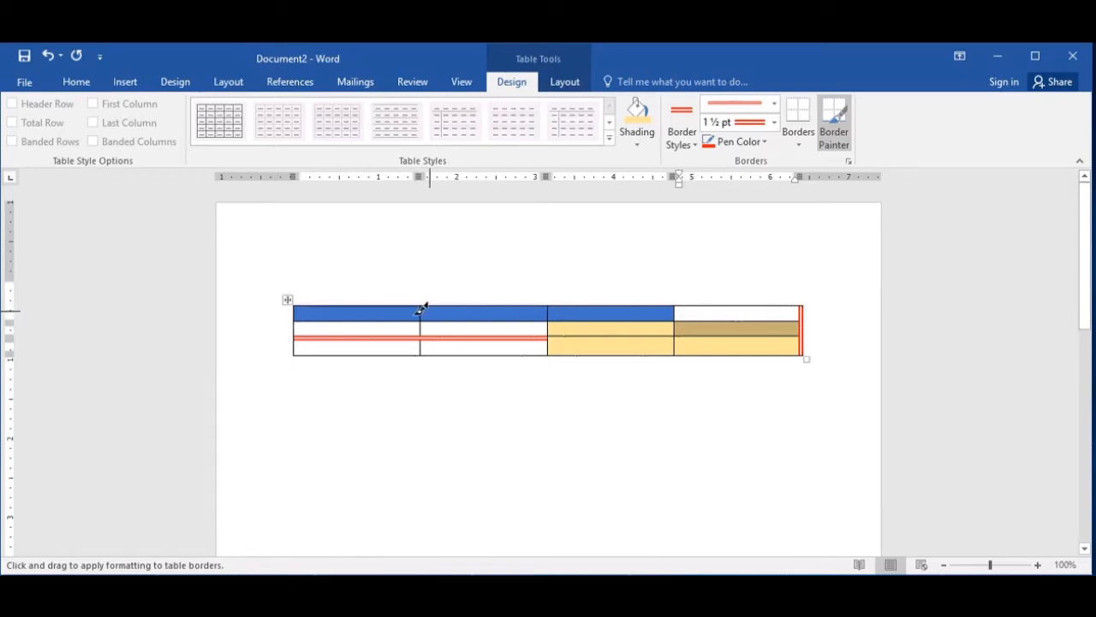
drag(404, 305, 549, 302)
mouse_move(298, 298)
mouse_down()
mouse_move(296, 353)
mouse_move(306, 299)
mouse_move(771, 295)
mouse_up()
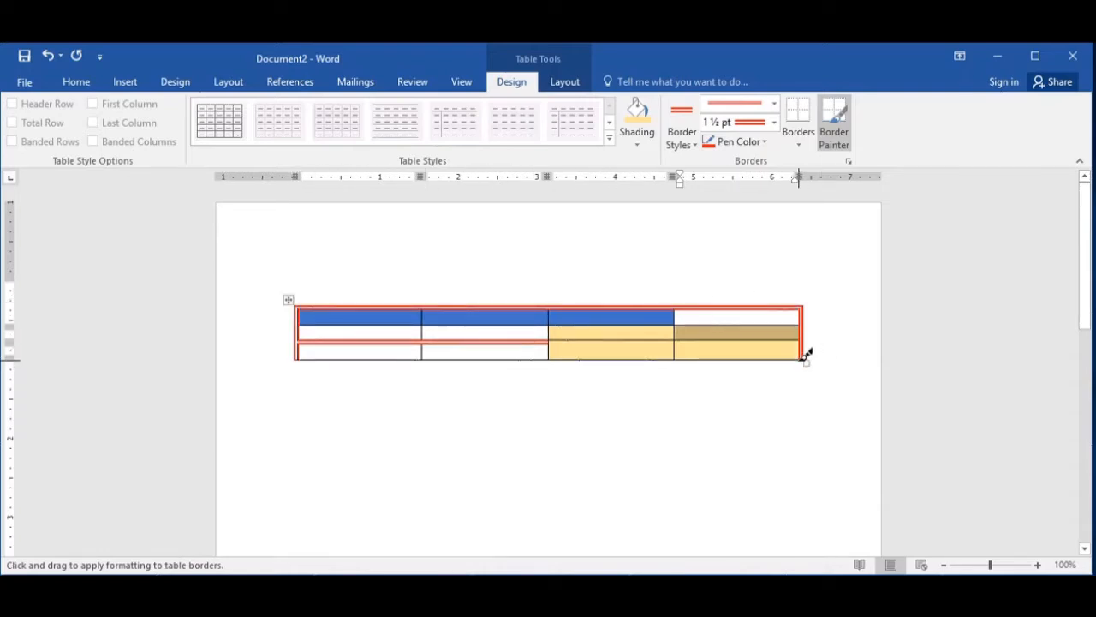
drag(805, 352, 311, 350)
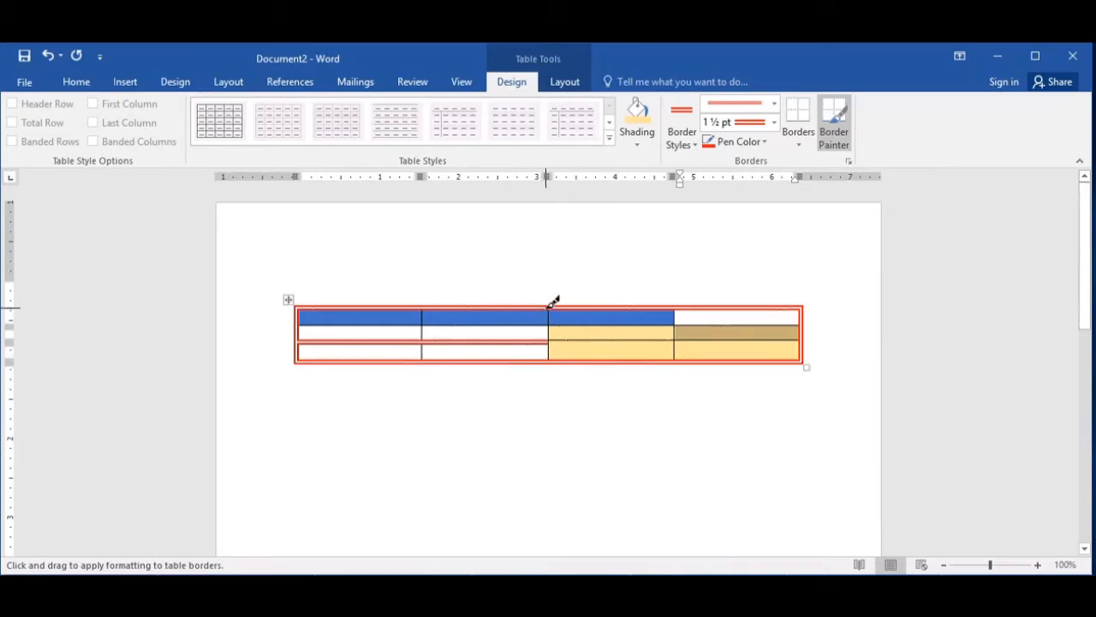
Paint the red double border along the vertical lines on both sides of the third column.
drag(551, 304, 550, 360)
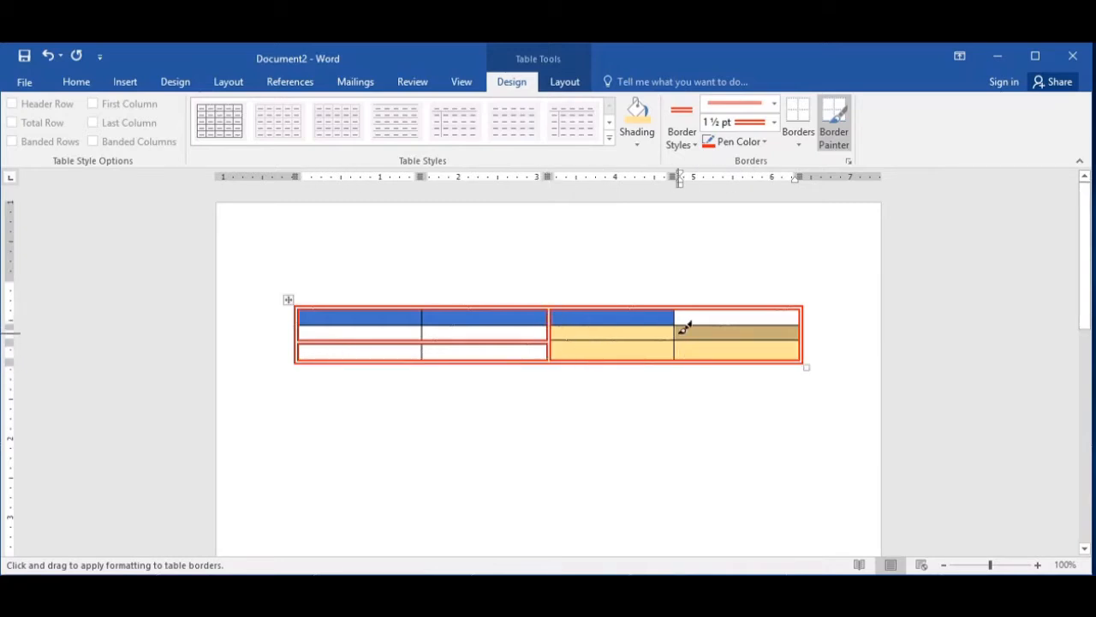
drag(680, 303, 681, 350)
drag(683, 306, 682, 355)
Configure the border painter for an orange single line with a 1 ½ pt width.
click(751, 143)
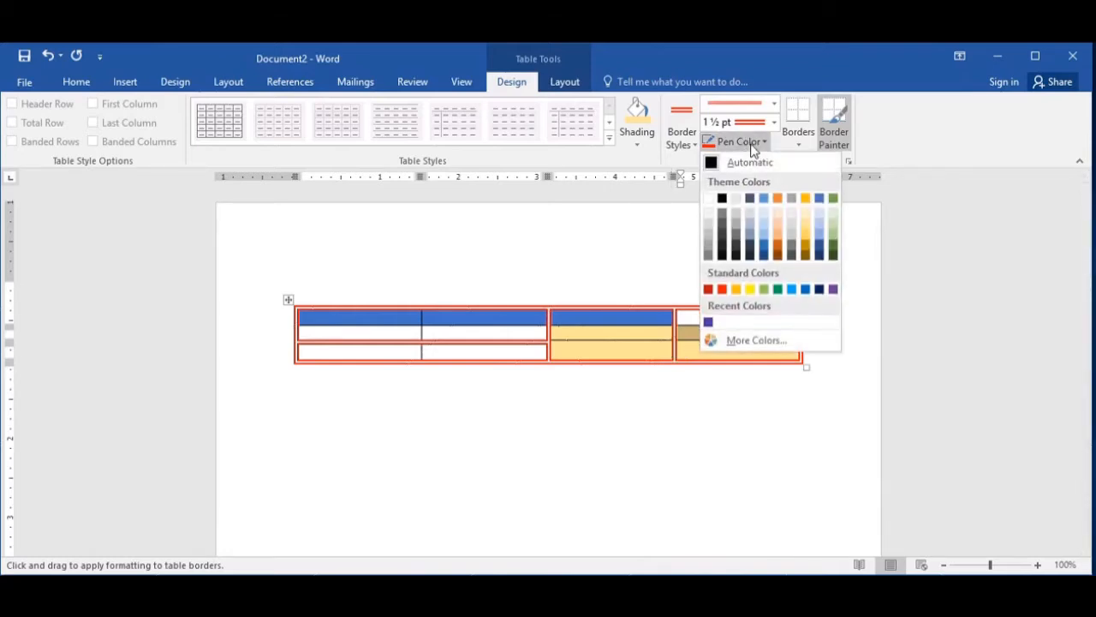
click(739, 290)
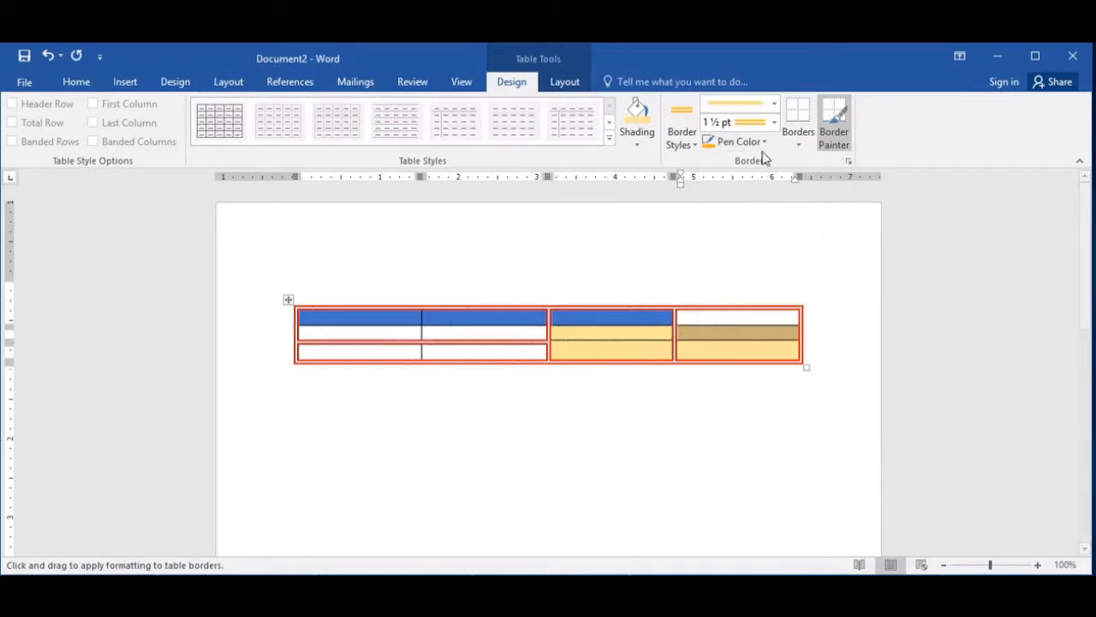
click(773, 122)
click(756, 187)
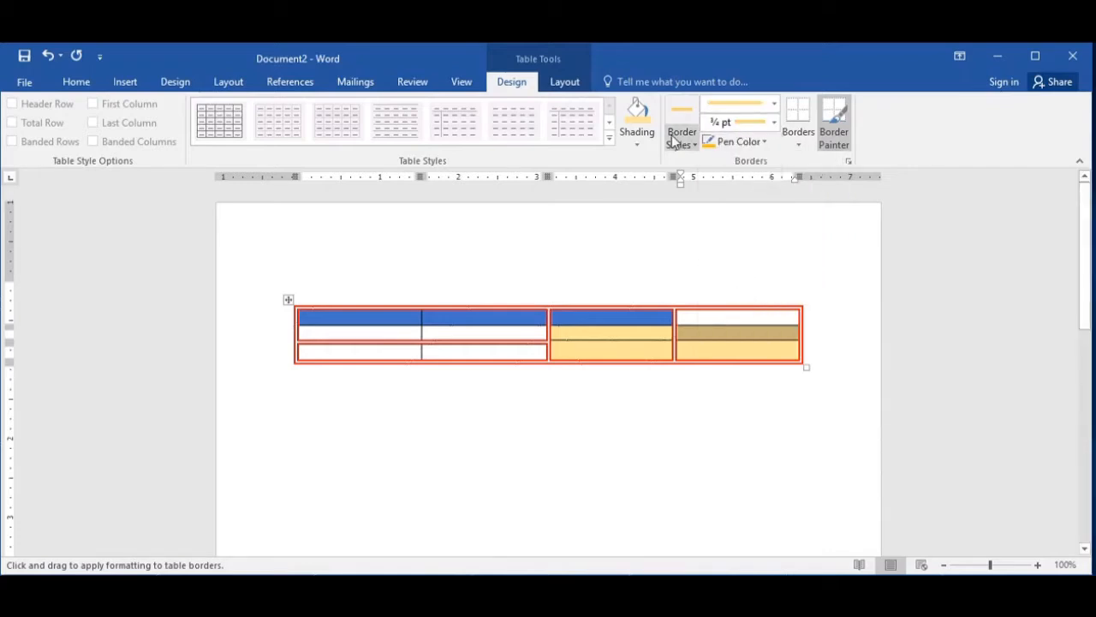
click(683, 139)
click(688, 215)
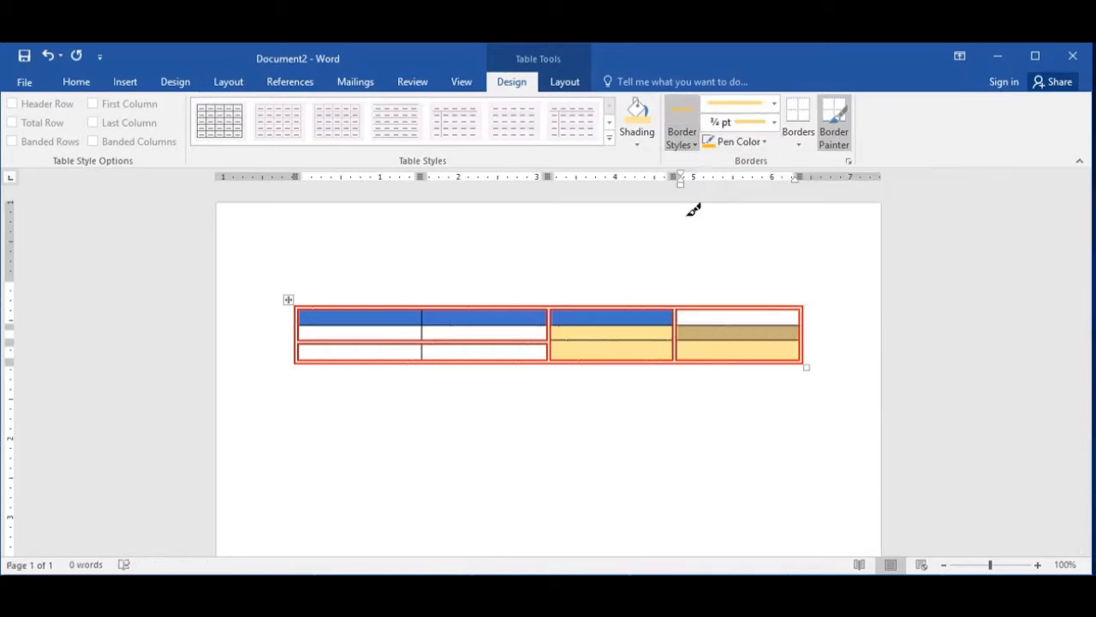
click(743, 142)
click(739, 289)
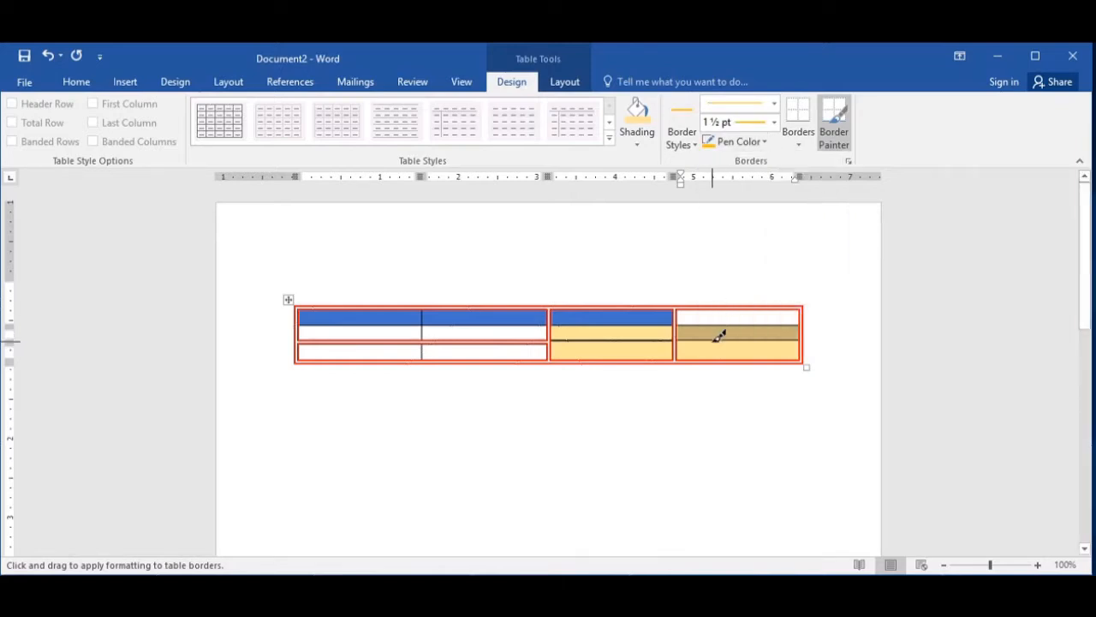
Paint orange borders above and below the fourth column's middle cell, below the second column's middle cell and between the first two columns; stop border painting.
mouse_move(713, 340)
mouse_down()
mouse_move(796, 339)
mouse_move(696, 326)
mouse_up()
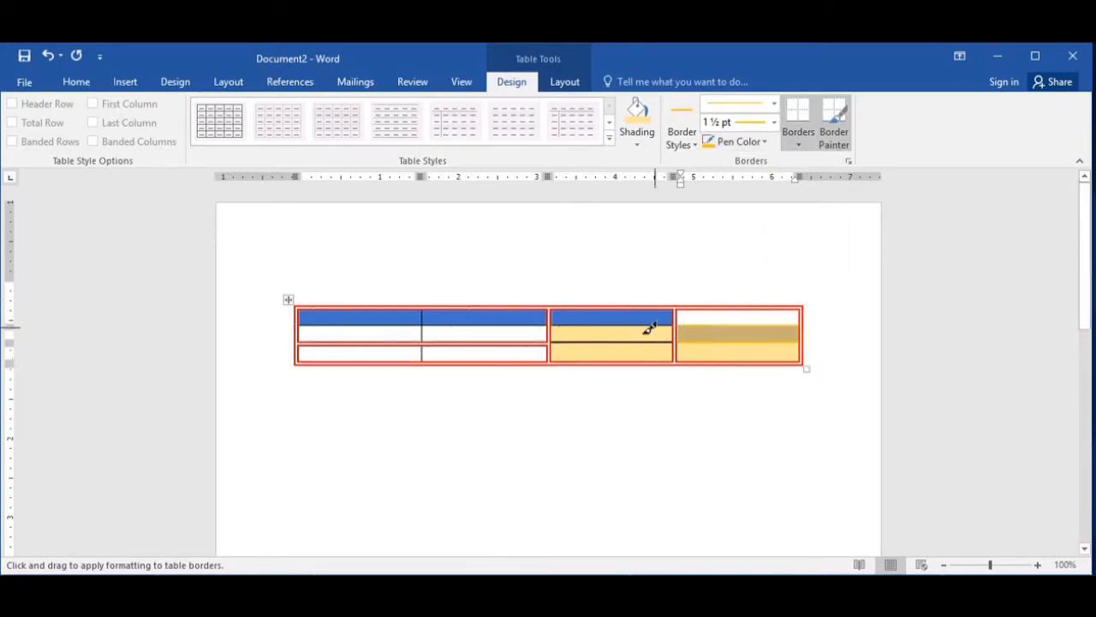
drag(547, 341, 469, 341)
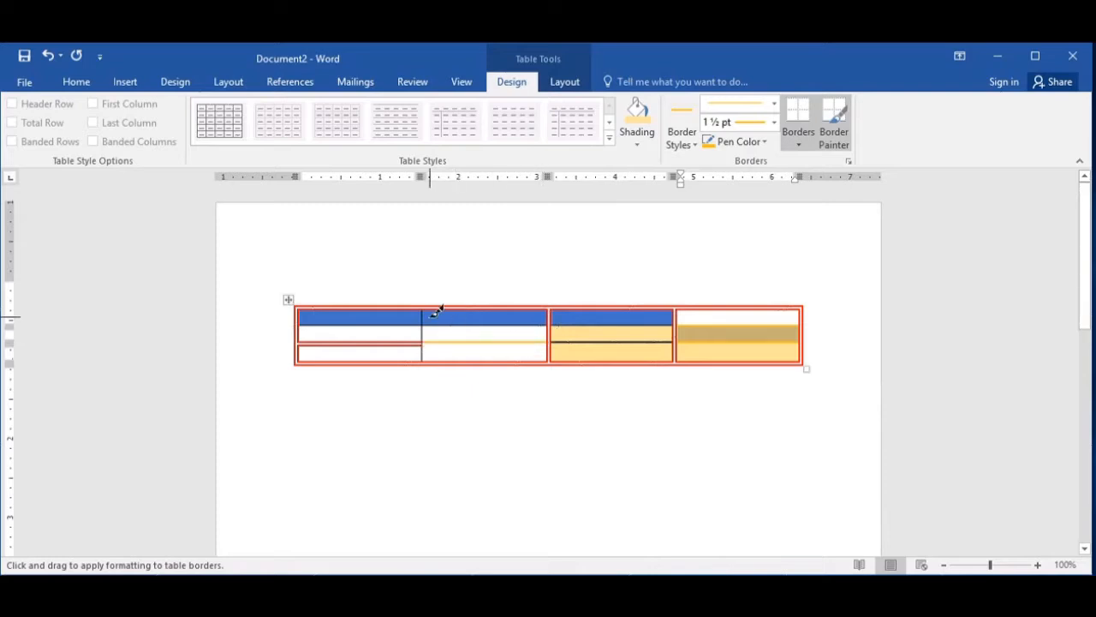
drag(431, 305, 430, 358)
click(826, 138)
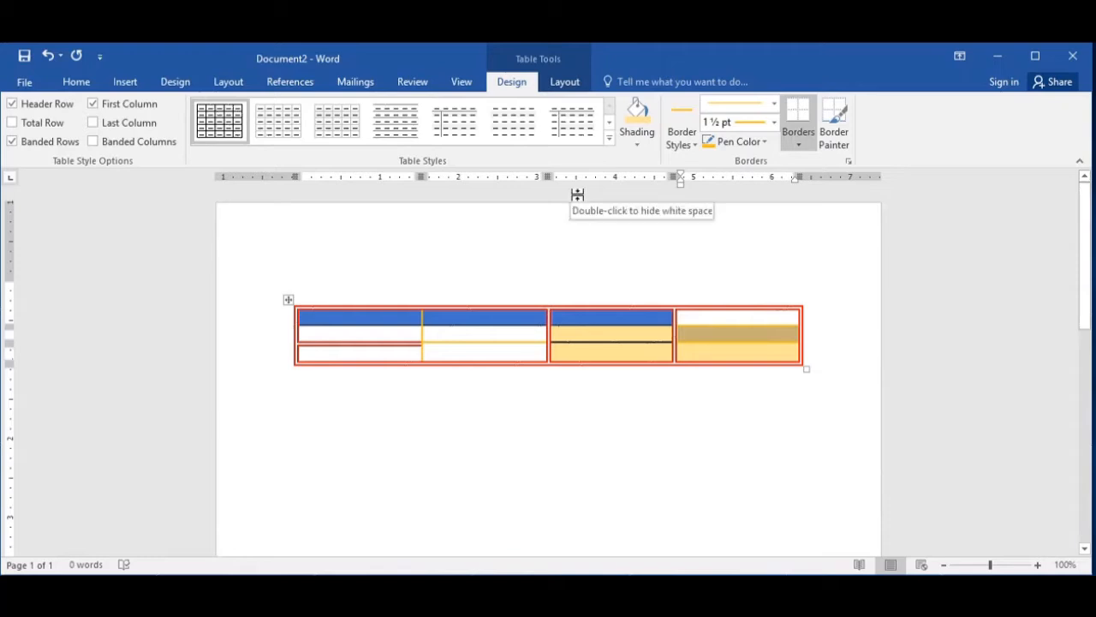
click(609, 139)
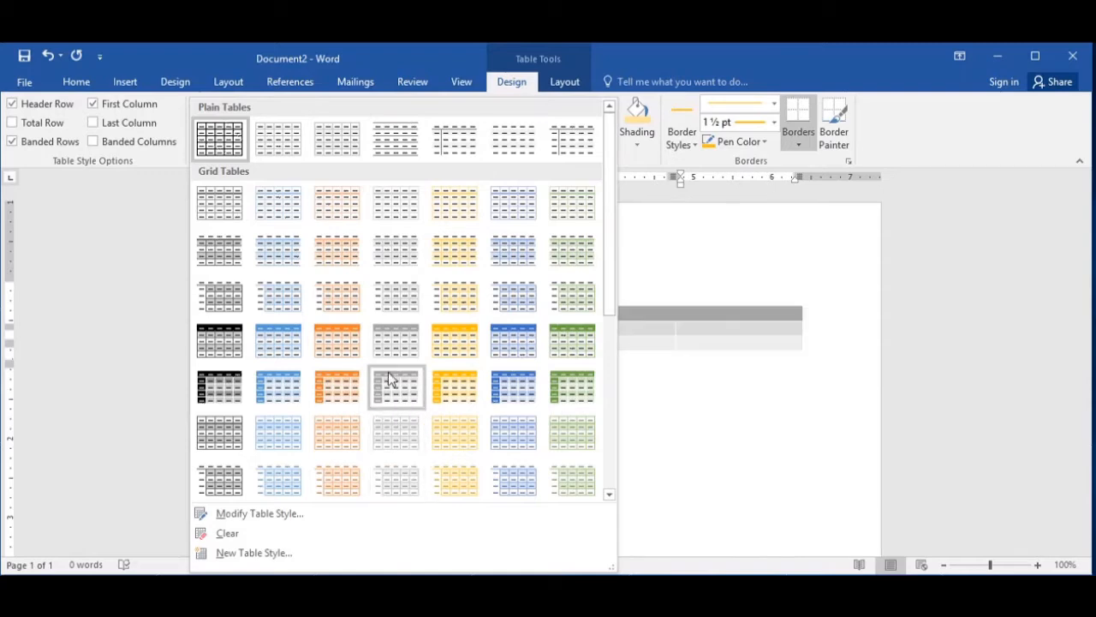
click(644, 221)
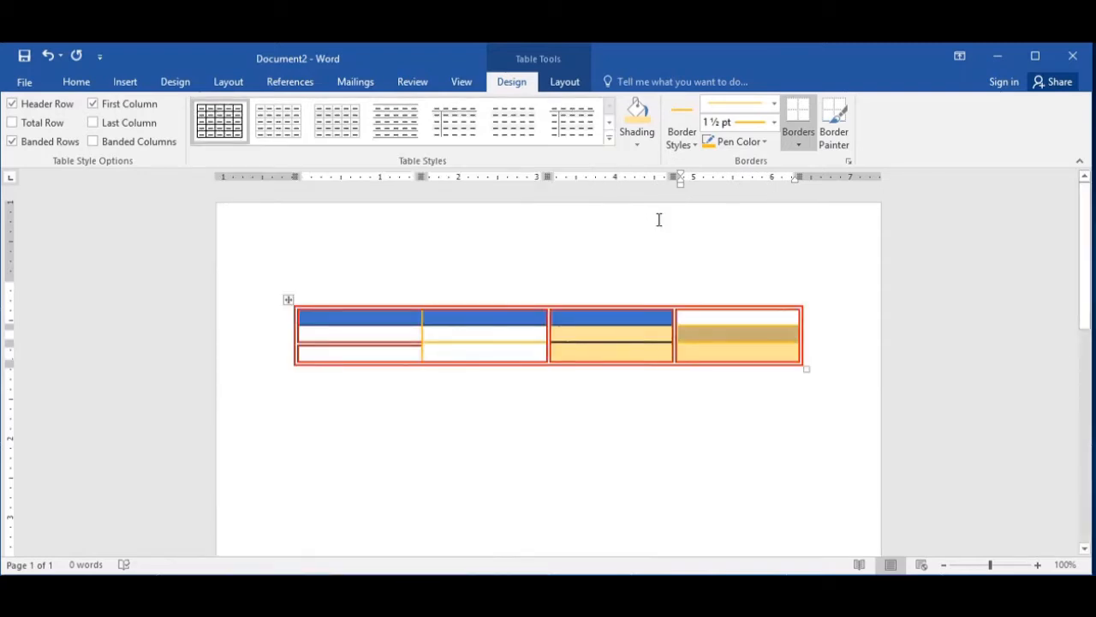
click(643, 143)
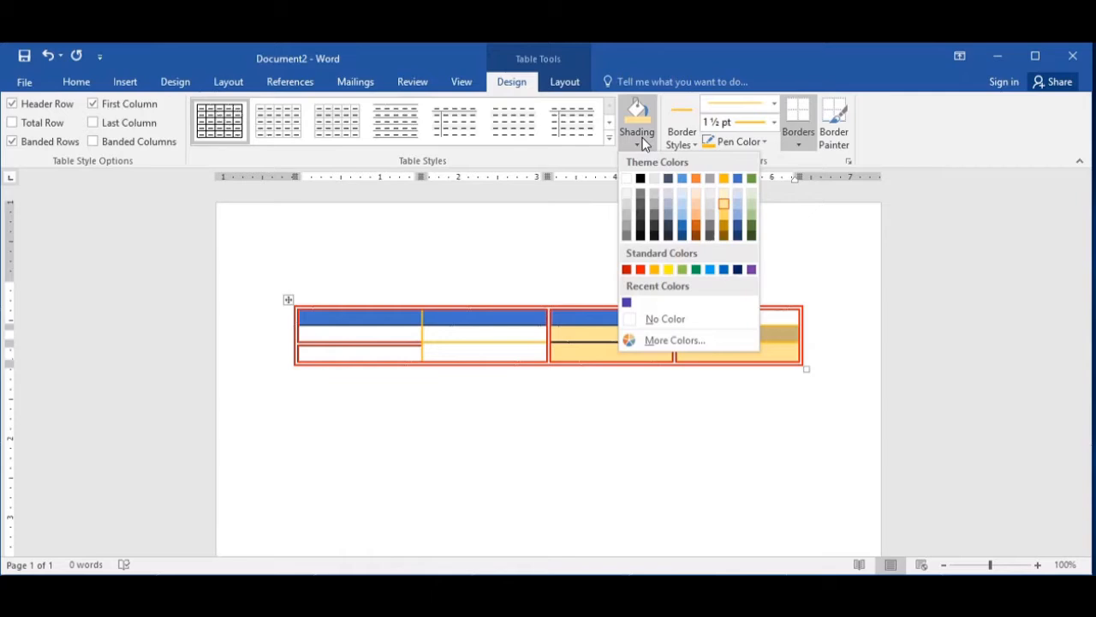
Insert a second table with 7 columns and 9 rows below the formatted table.
click(490, 351)
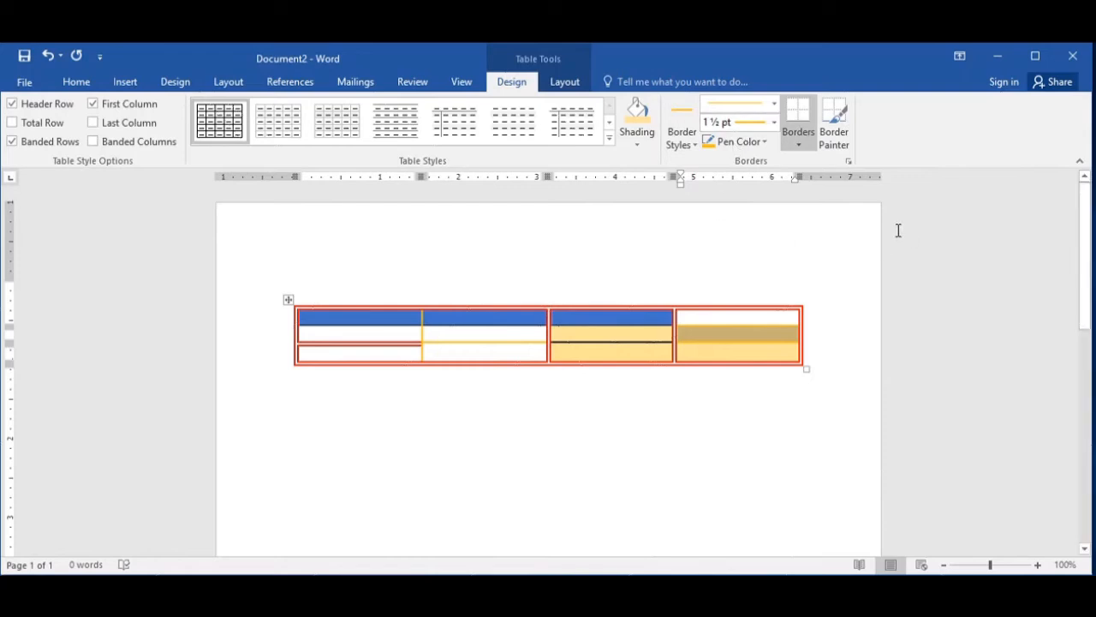
double_click(332, 424)
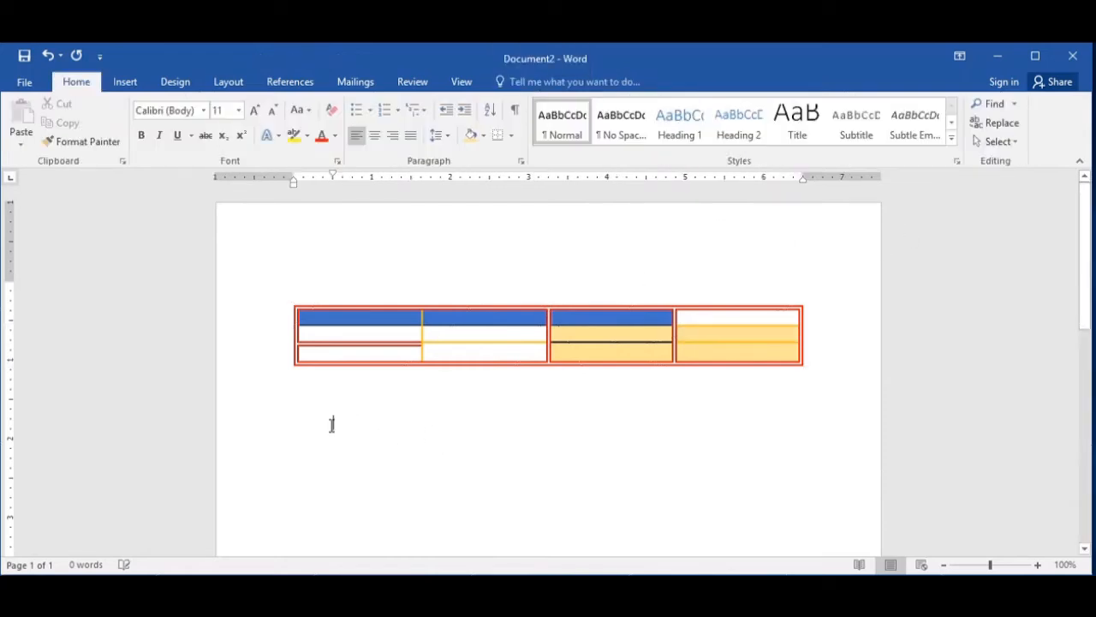
click(127, 82)
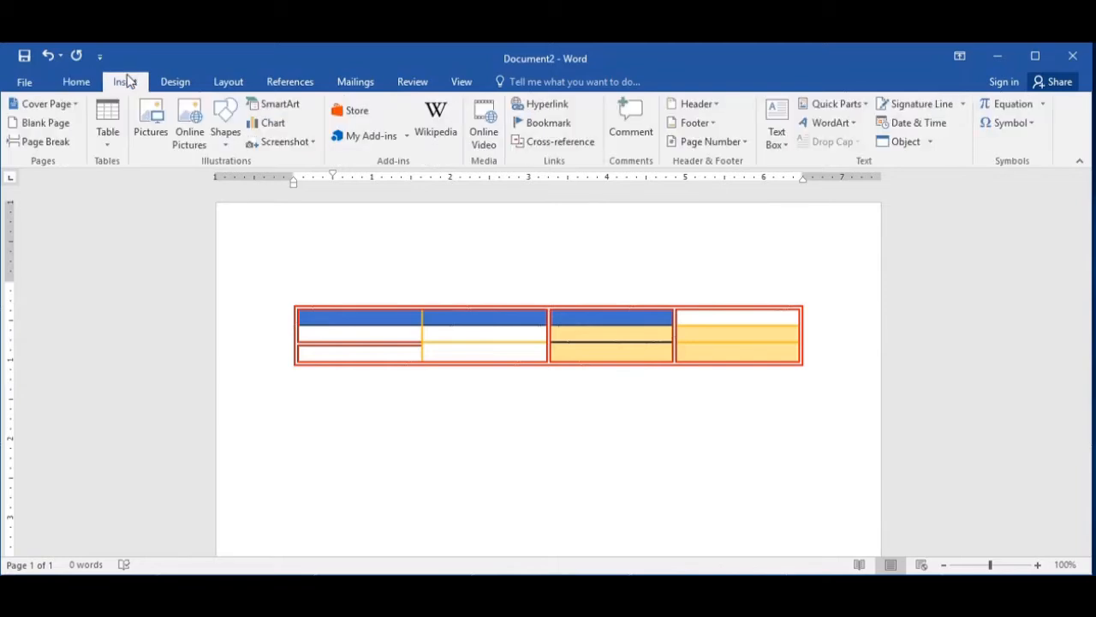
click(103, 131)
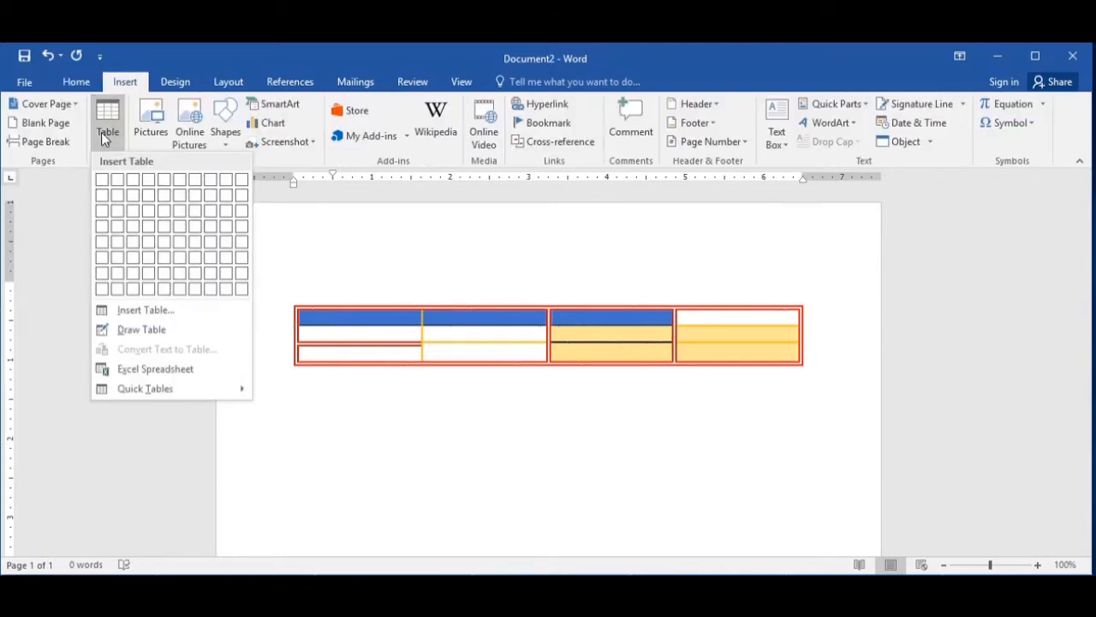
click(133, 314)
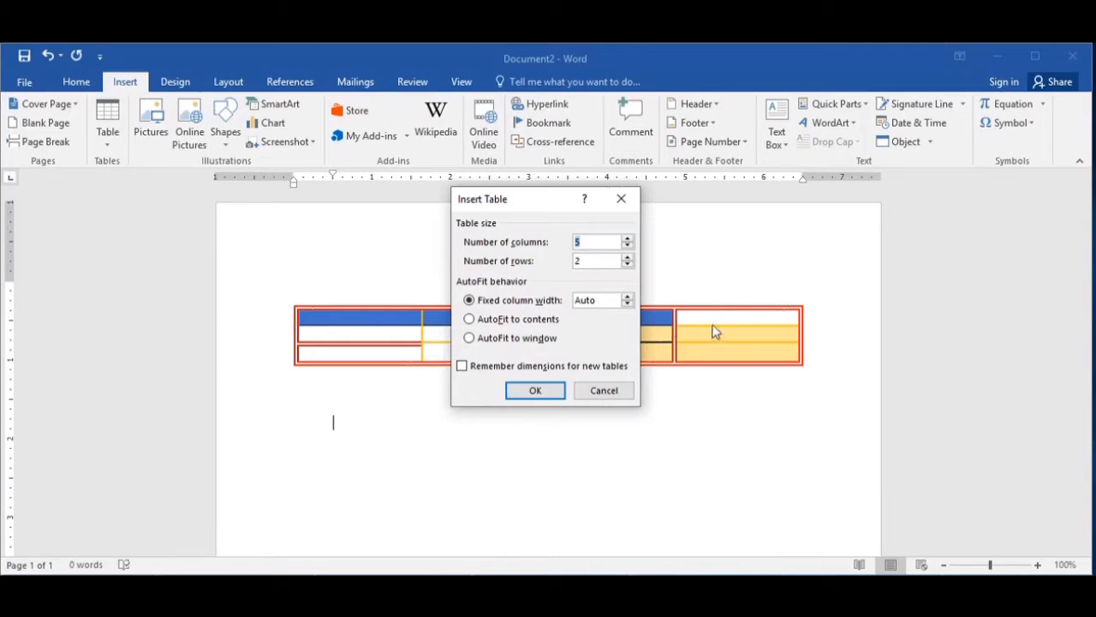
text(7)
key(Tab)
text(9)
click(549, 394)
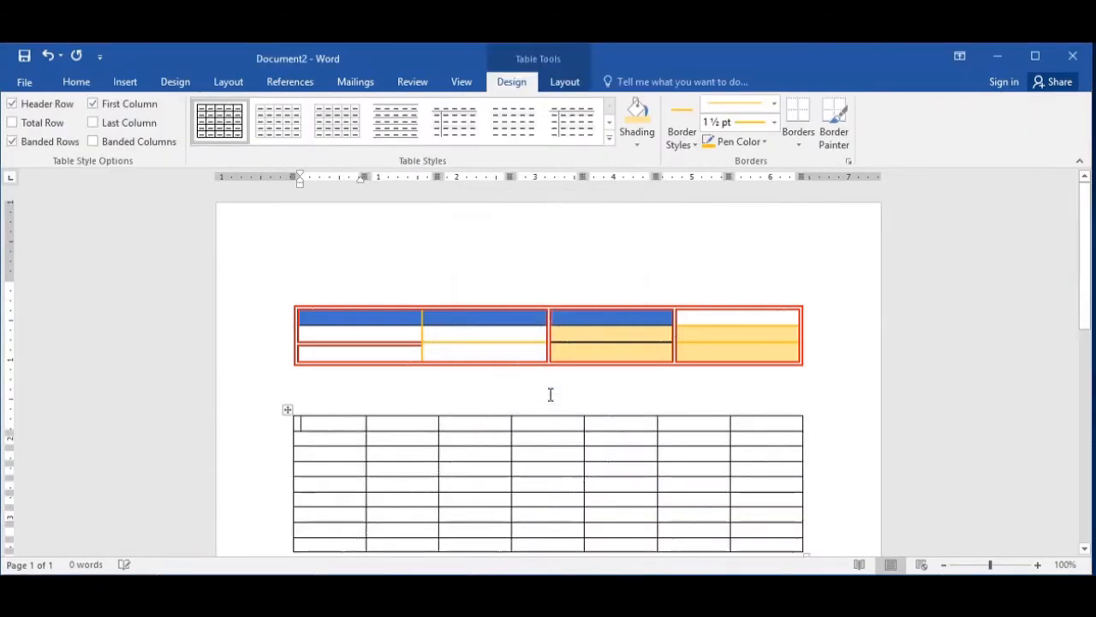
Delete the entire third column of the new lower table.
scroll(551, 394, down, 3)
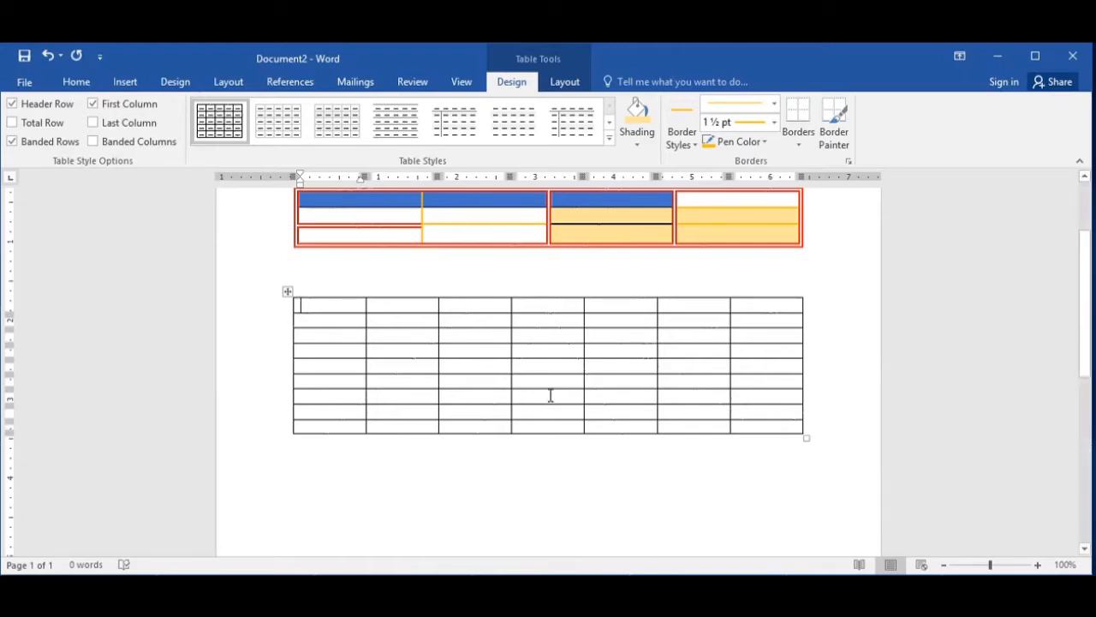
click(567, 83)
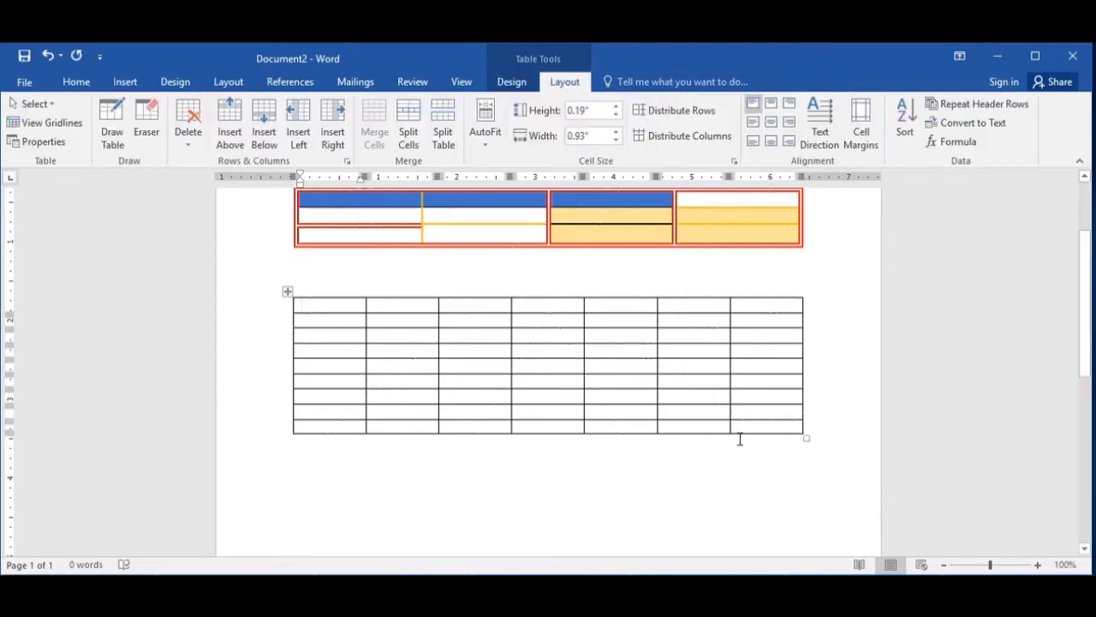
click(471, 368)
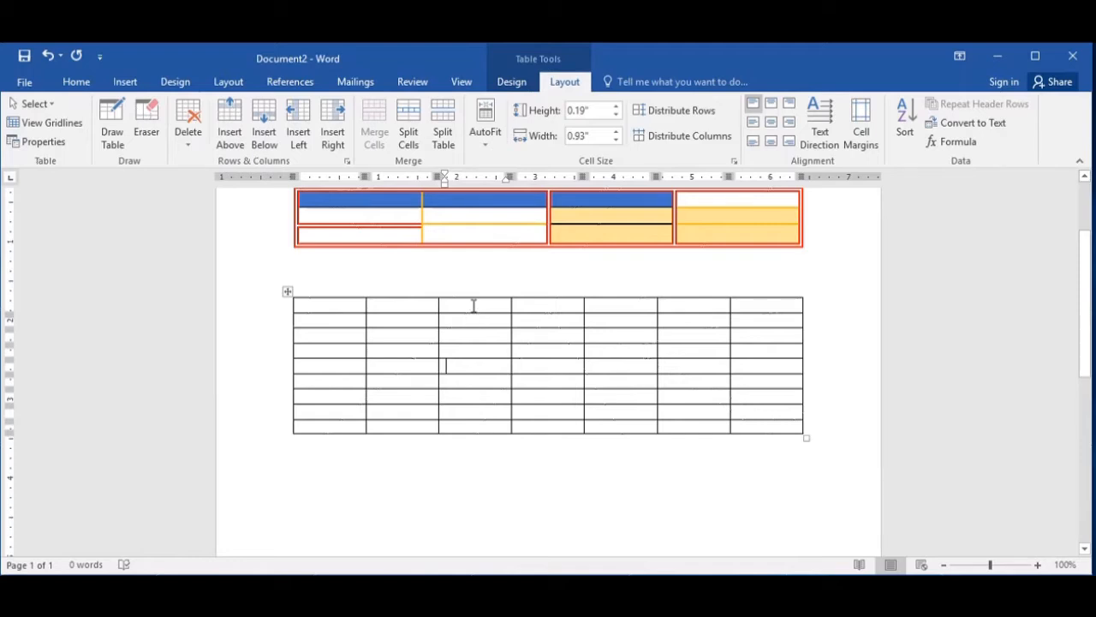
drag(473, 306, 488, 431)
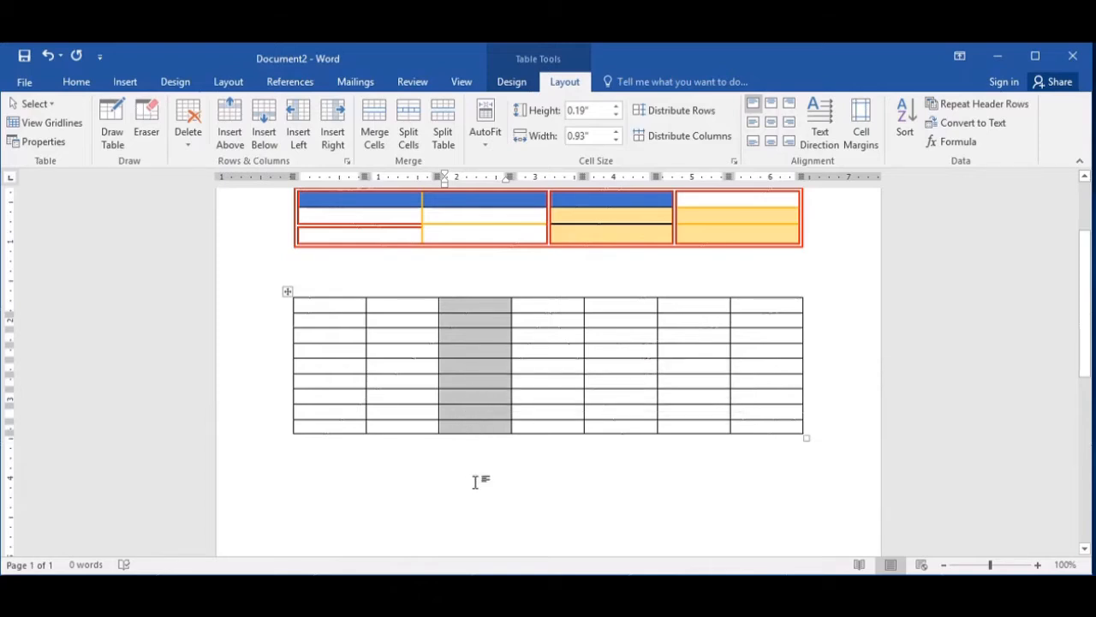
click(191, 147)
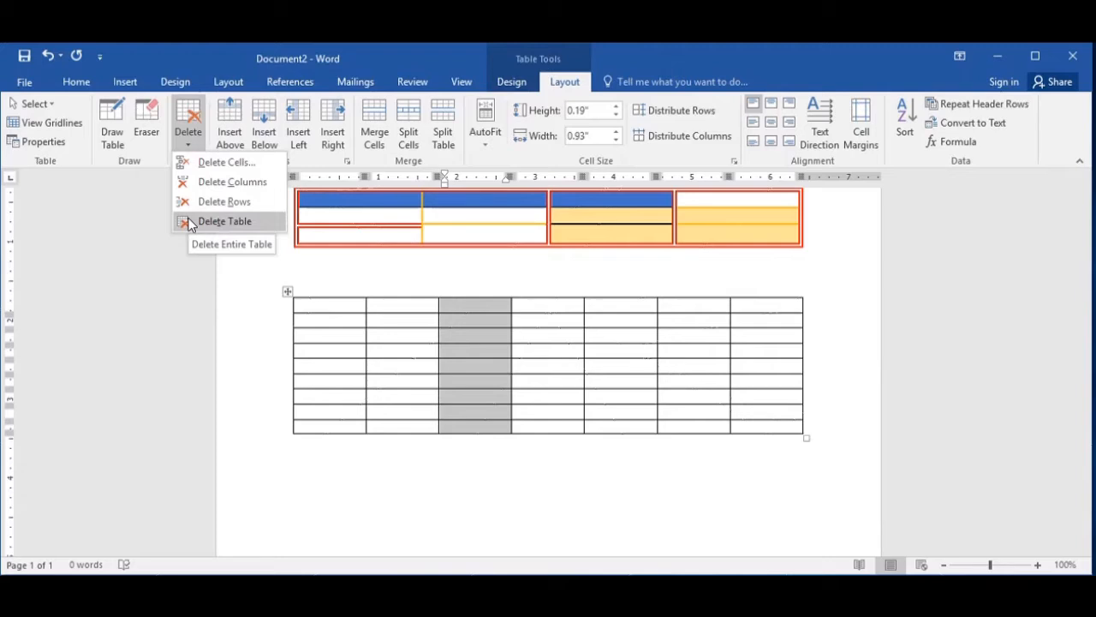
click(200, 184)
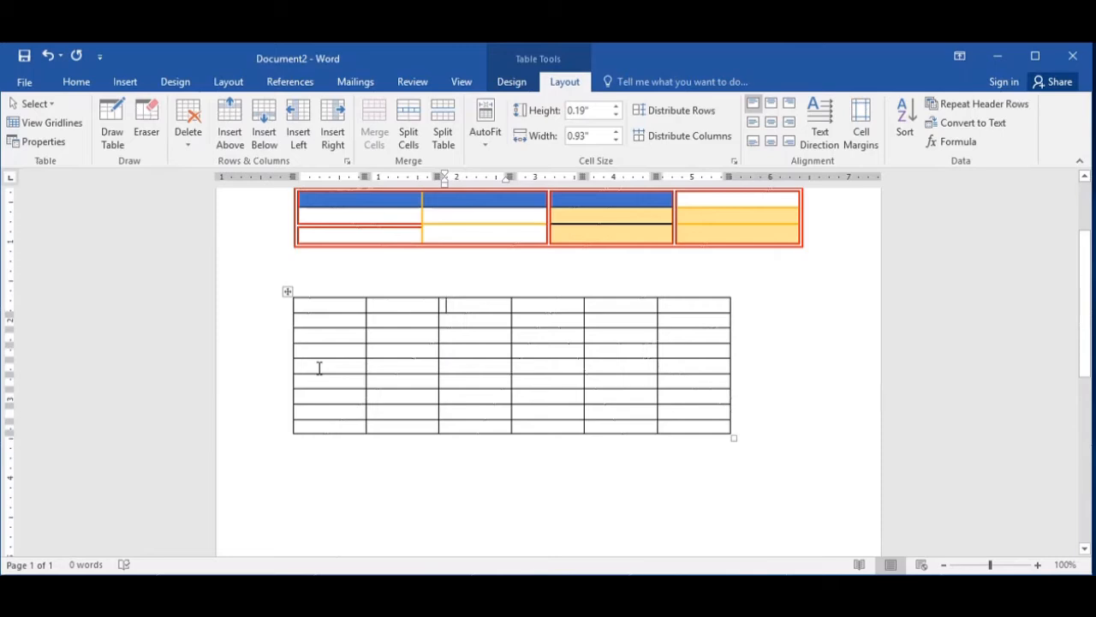
Delete the fifth and sixth rows of the lower table together, followed by its fourth row.
drag(318, 368, 706, 386)
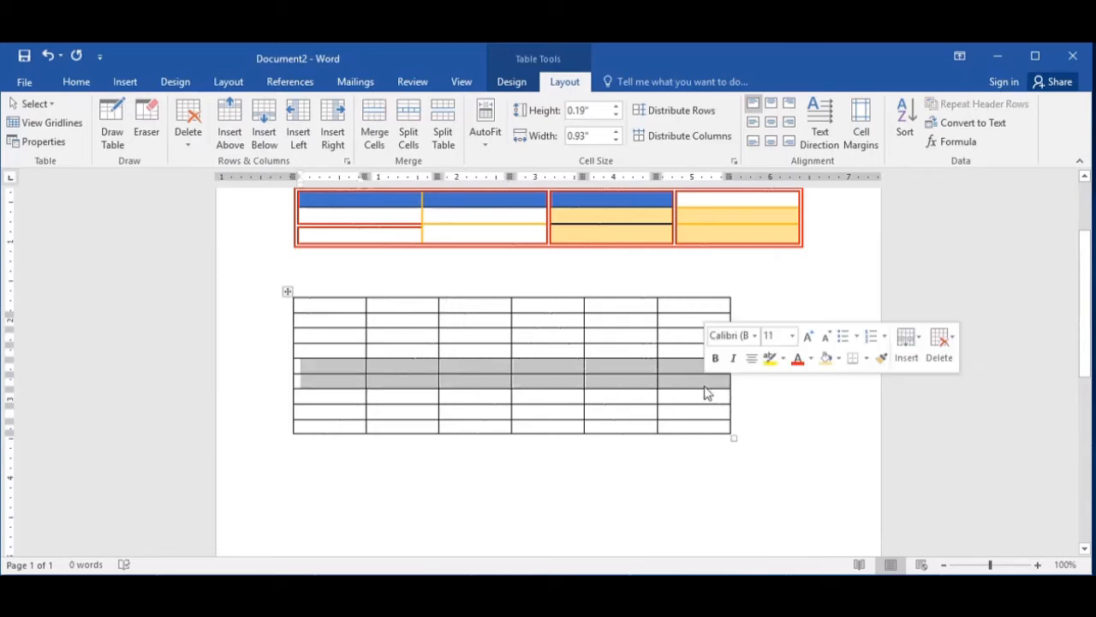
click(184, 148)
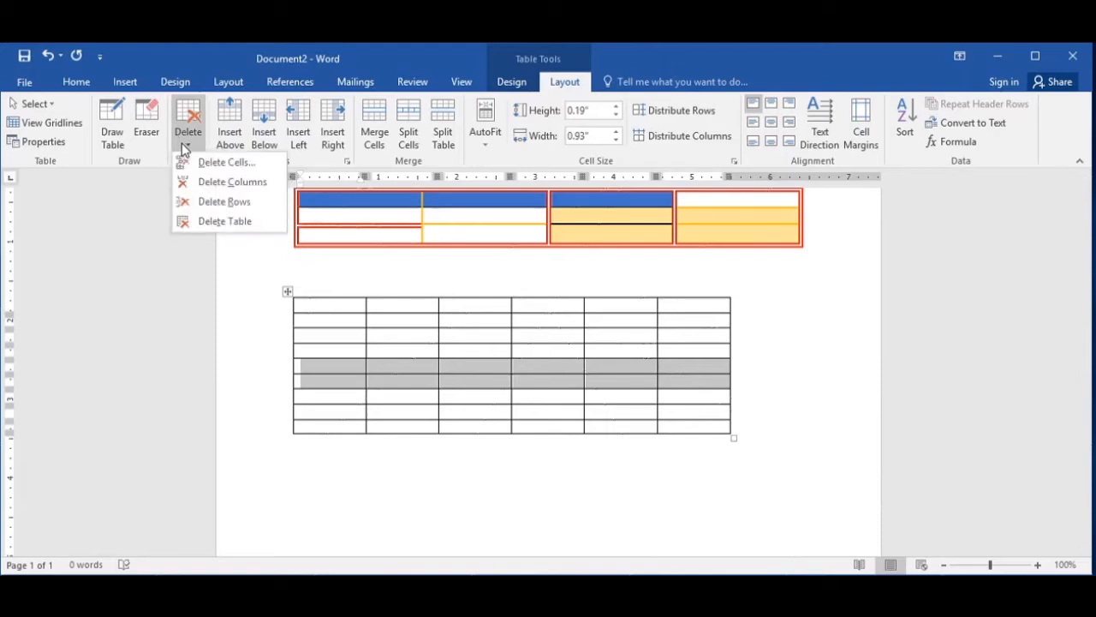
click(191, 205)
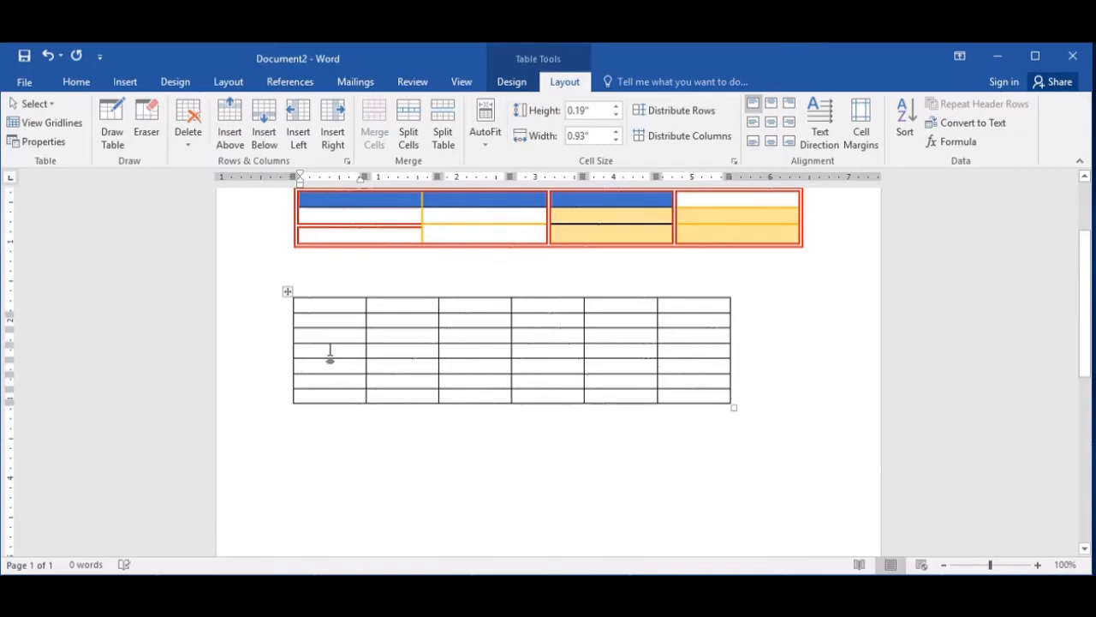
click(192, 143)
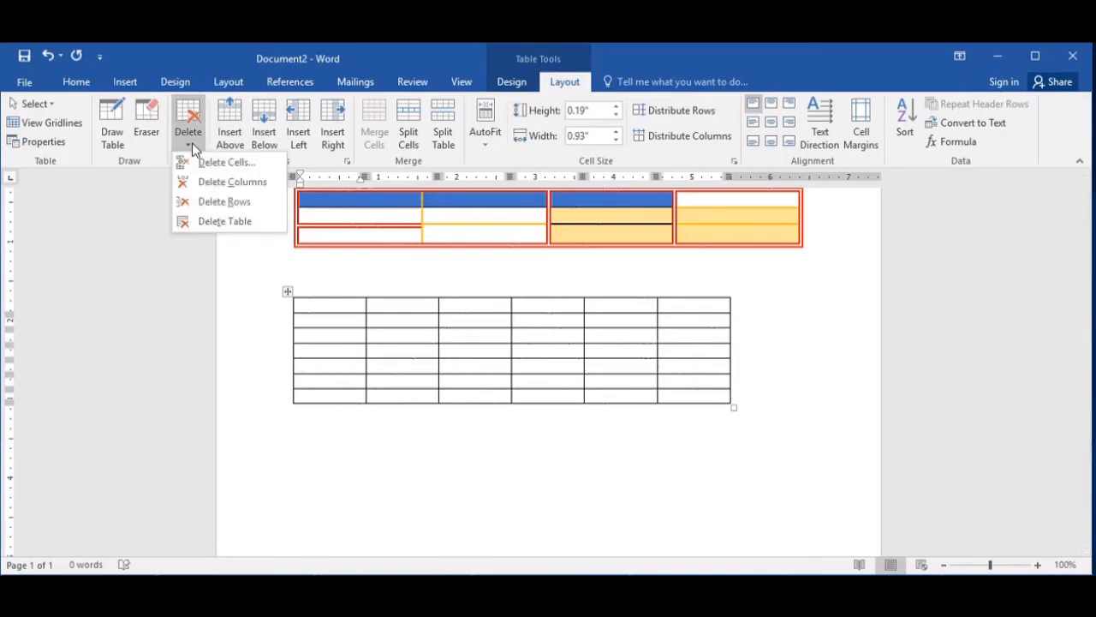
click(195, 204)
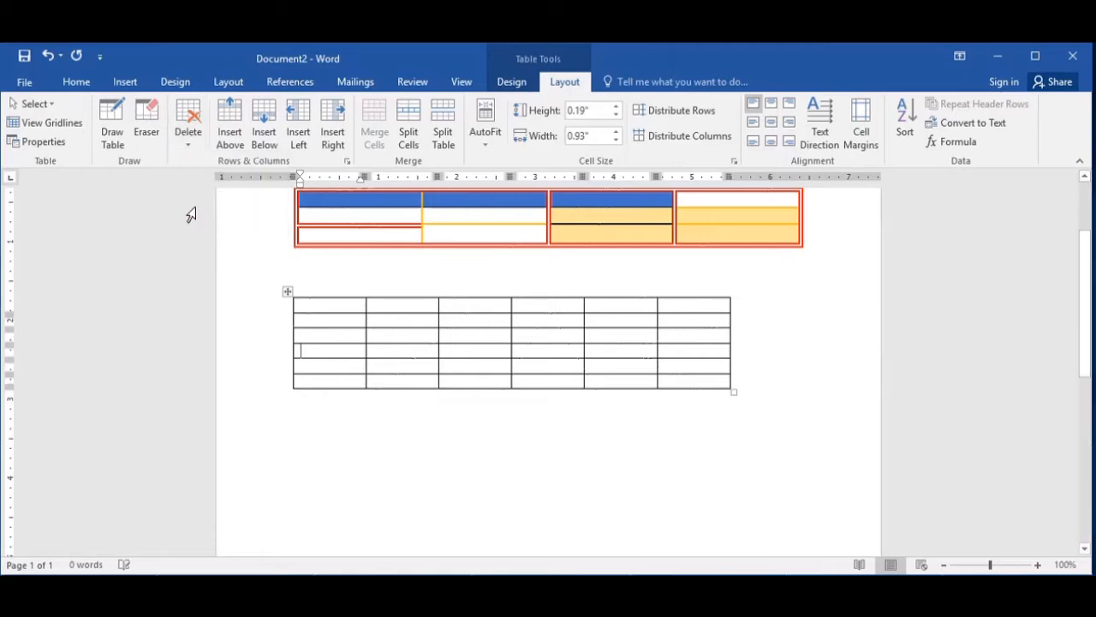
Delete the lower table's third column and enlarge the whole table to cells about 1.33" wide and 0.34" high.
click(477, 304)
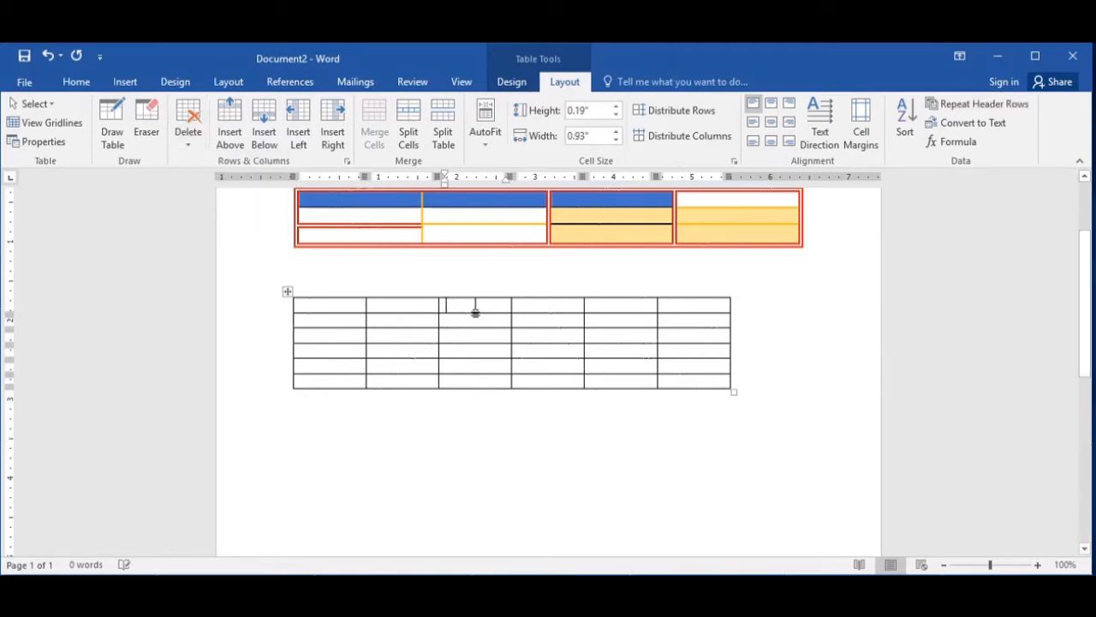
click(187, 141)
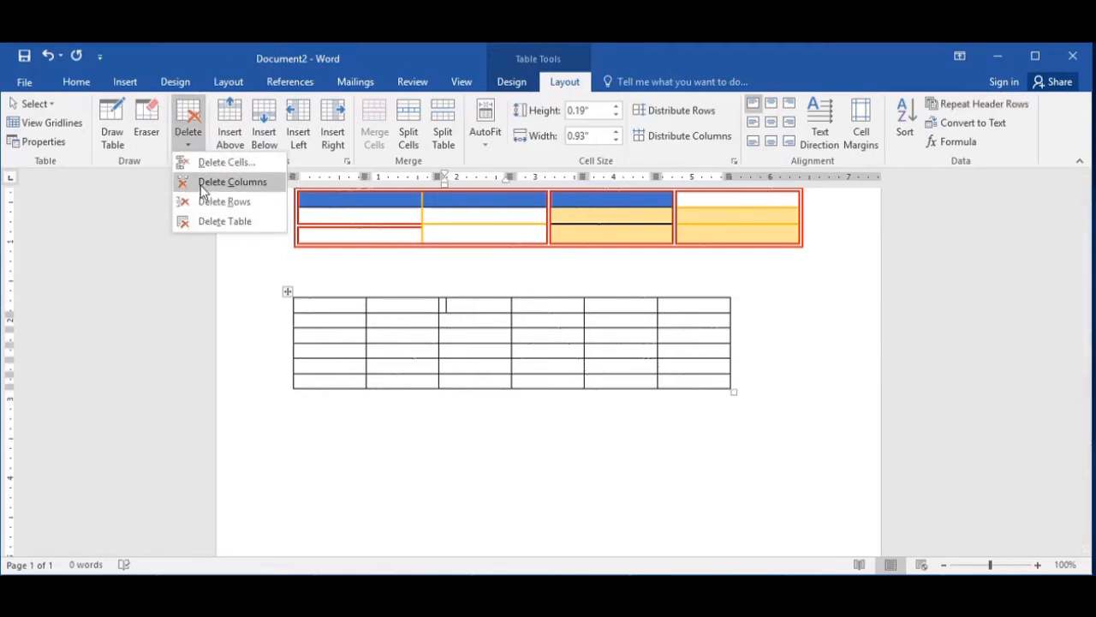
click(202, 182)
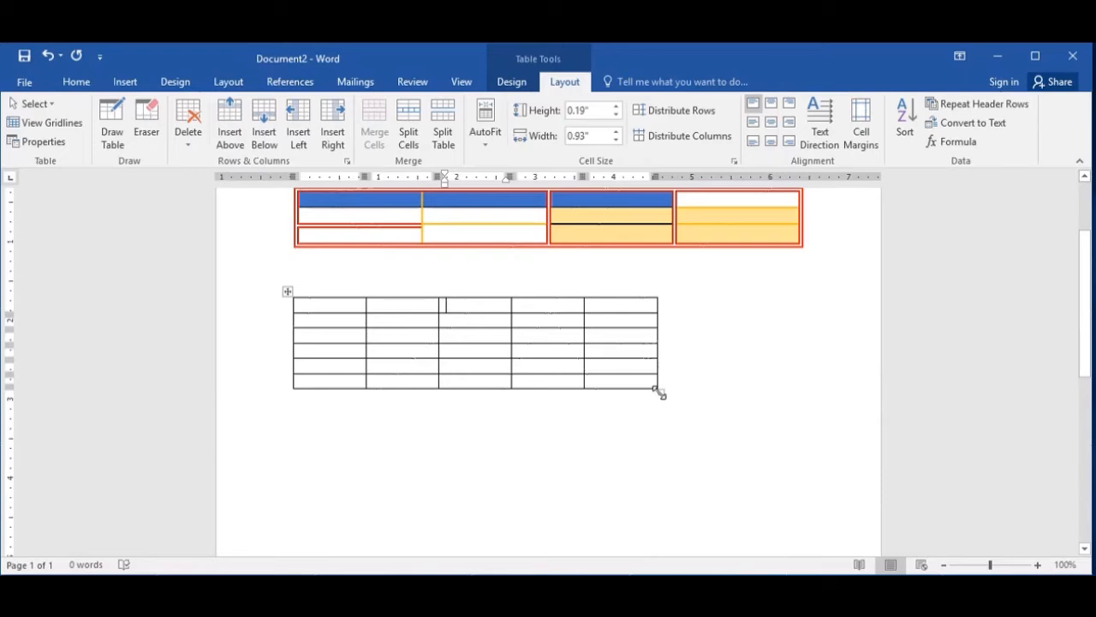
drag(660, 392, 818, 463)
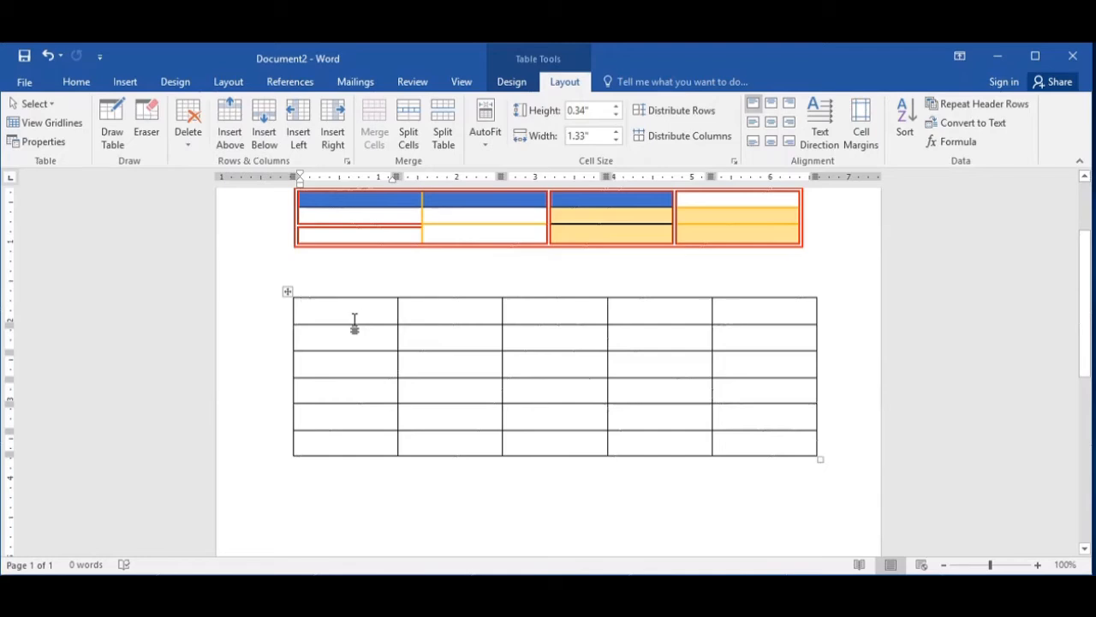
Insert one row above the lower table's first row and another below its third row.
click(243, 129)
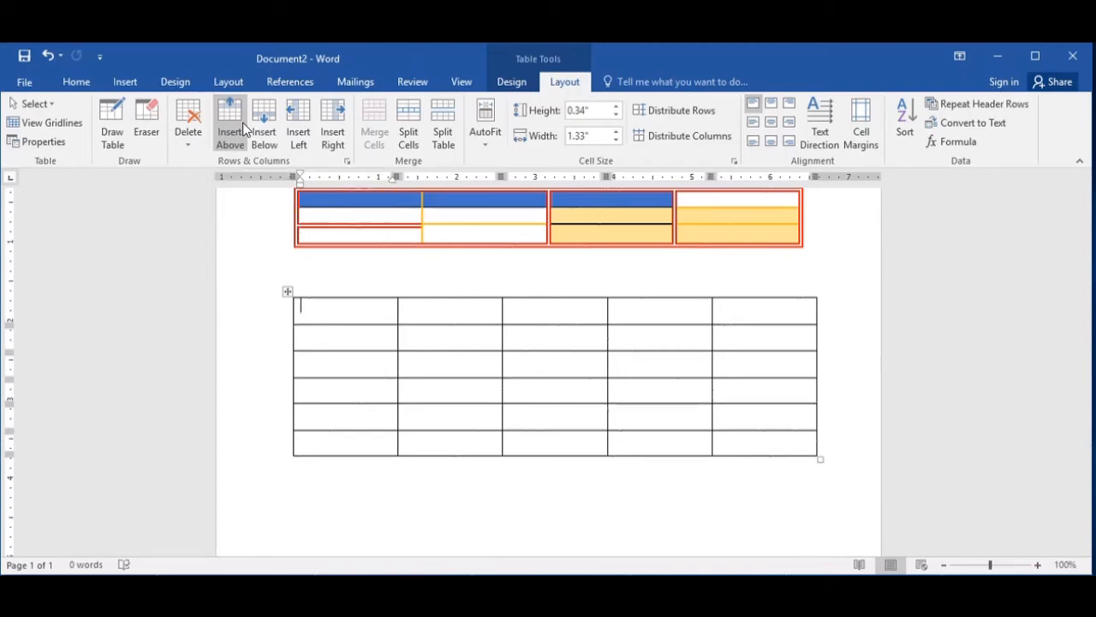
click(326, 368)
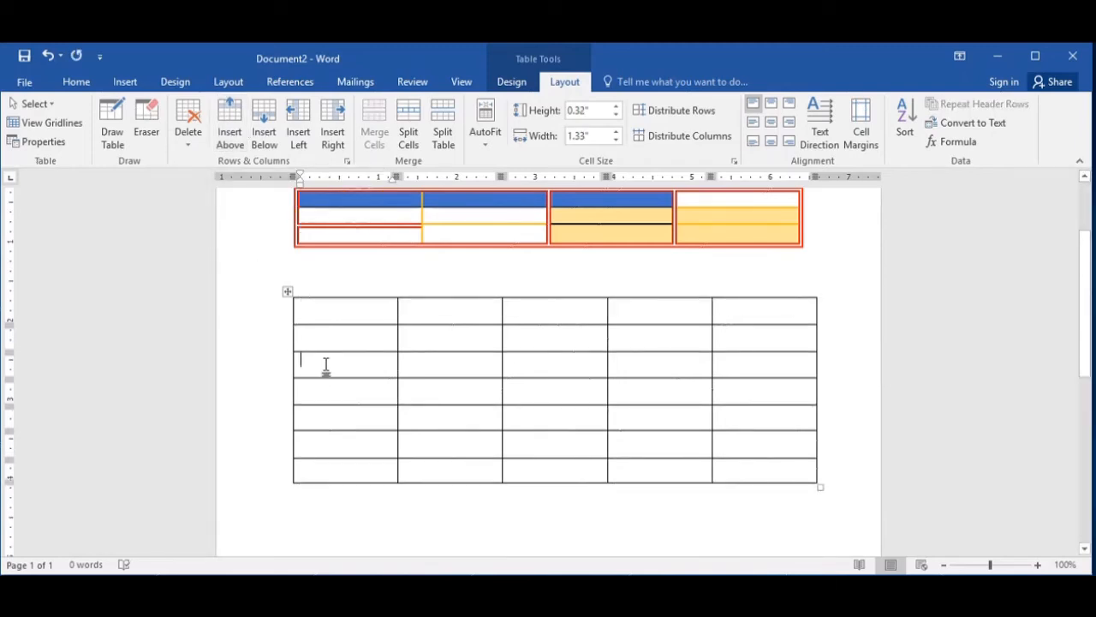
click(264, 131)
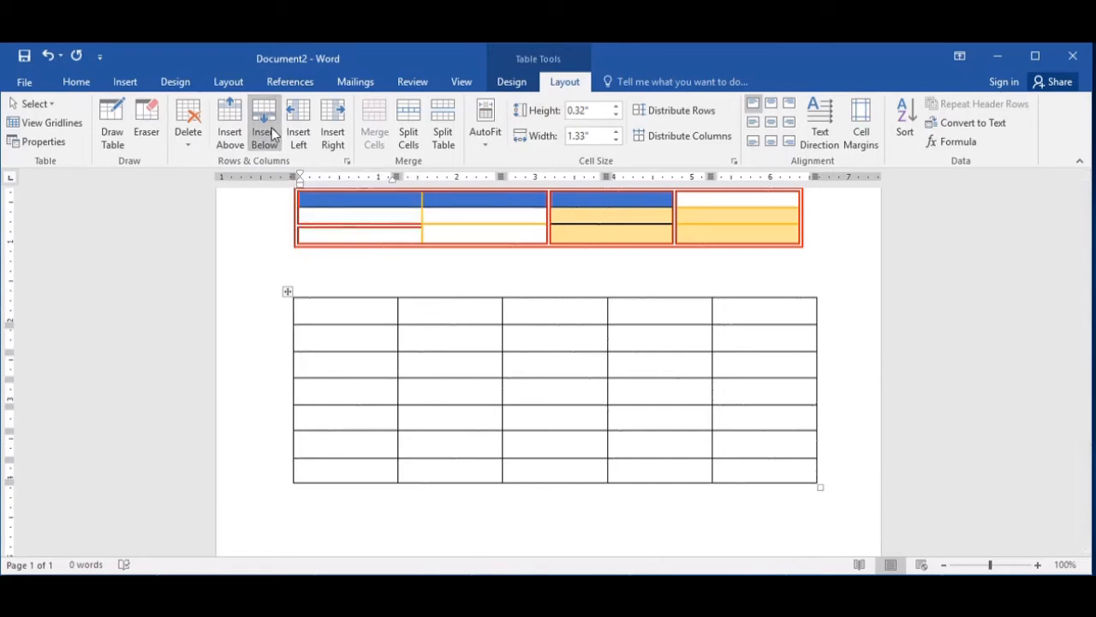
Insert one column to the right and one to the left of the lower table's second column.
click(425, 365)
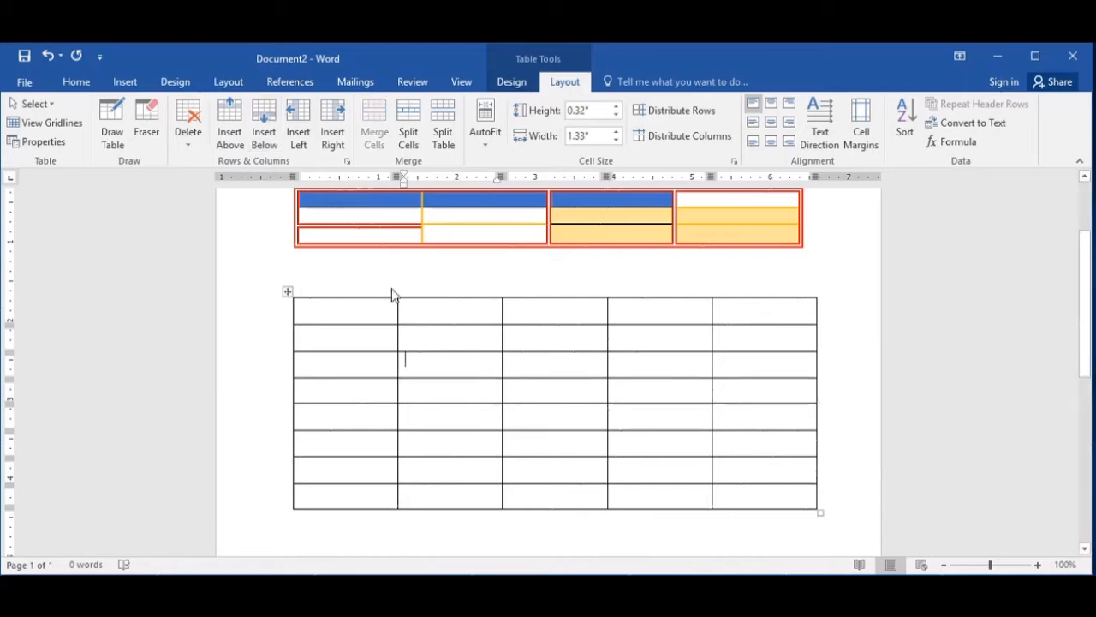
click(339, 139)
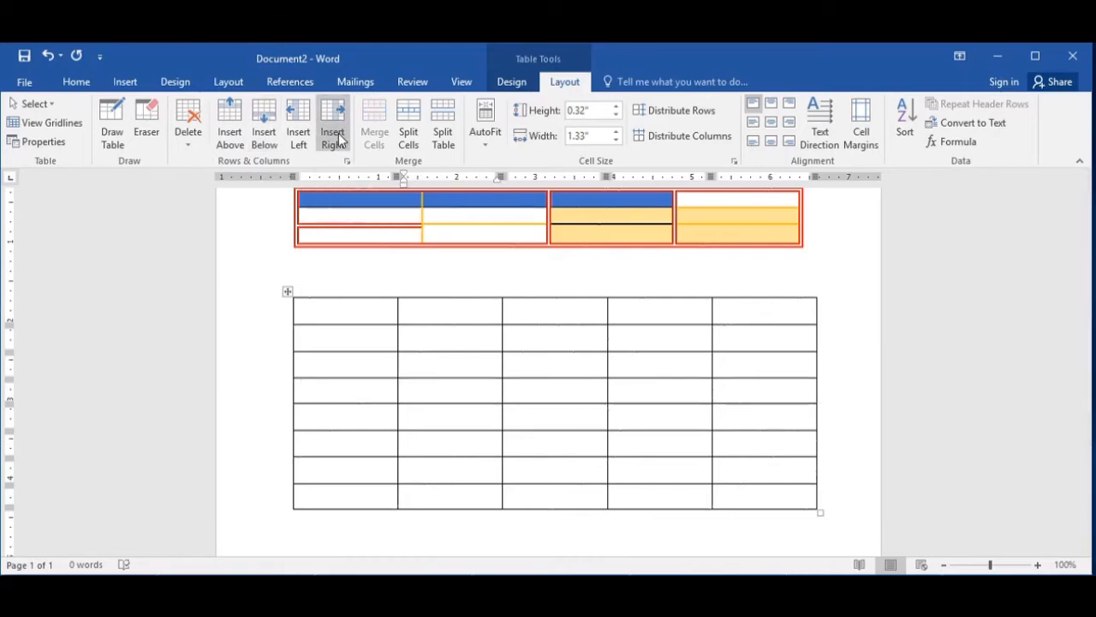
click(455, 369)
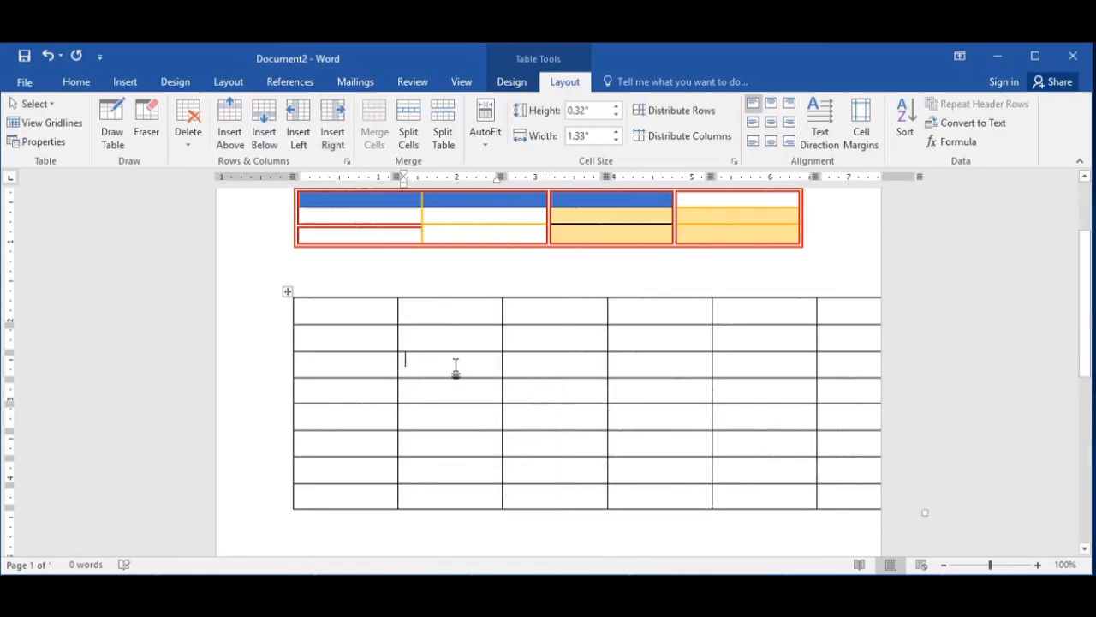
click(298, 135)
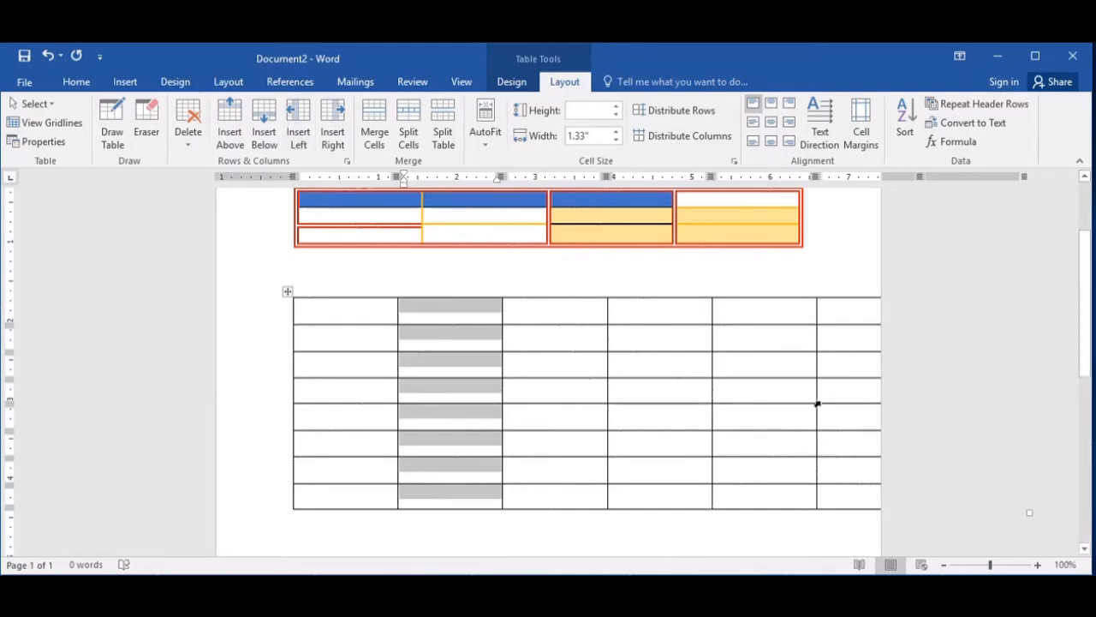
Delete the selected second column of the lower table, followed by the two columns right after the first.
click(192, 147)
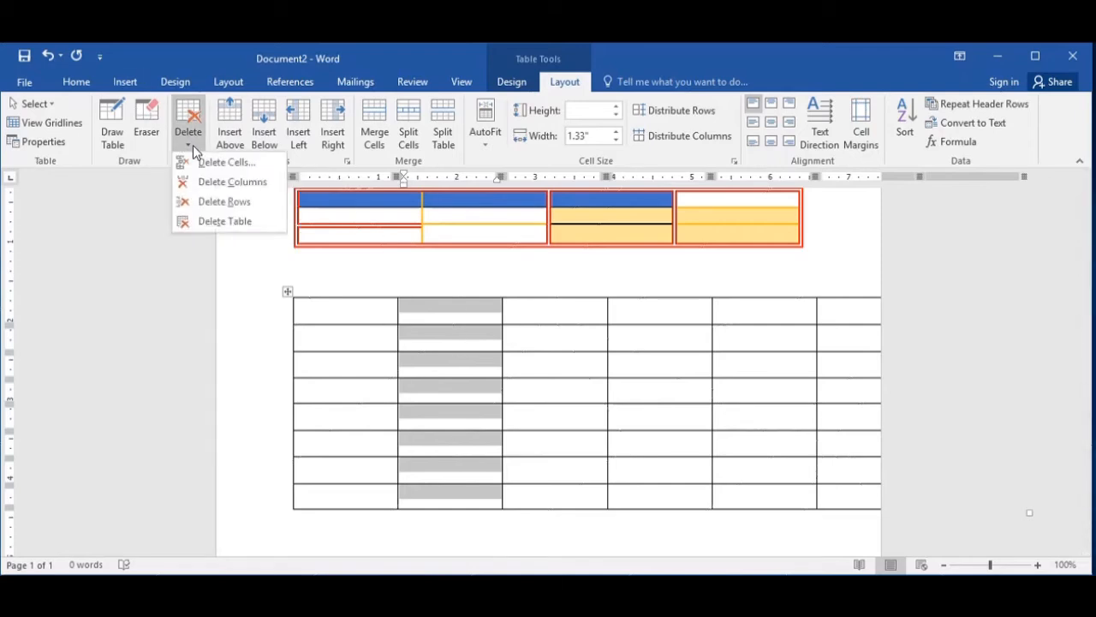
click(222, 179)
drag(469, 315, 565, 428)
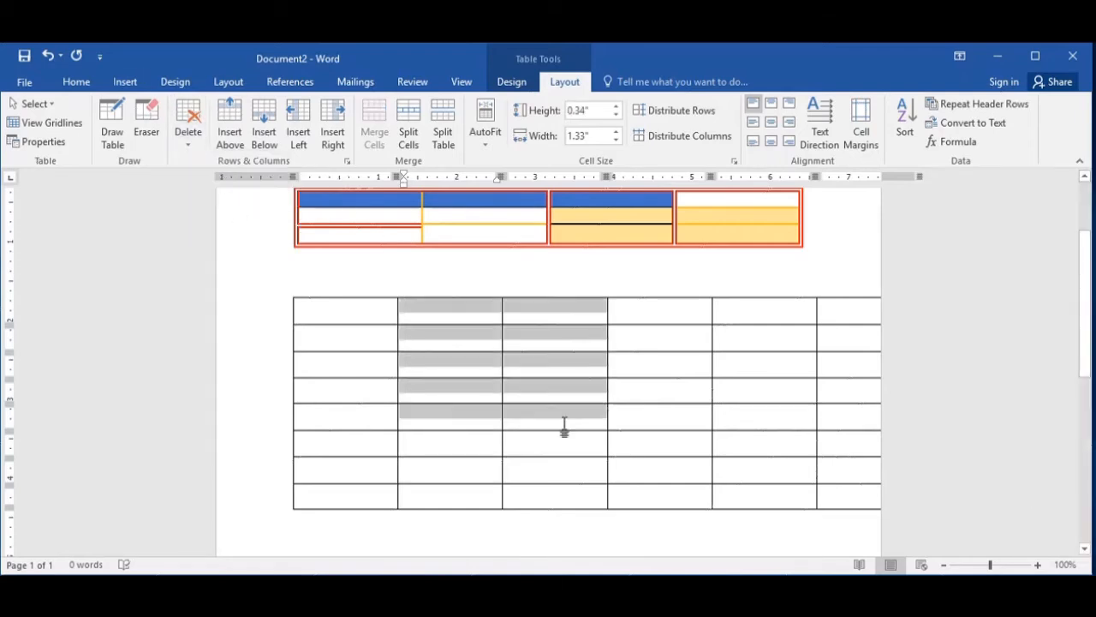
click(189, 124)
click(227, 180)
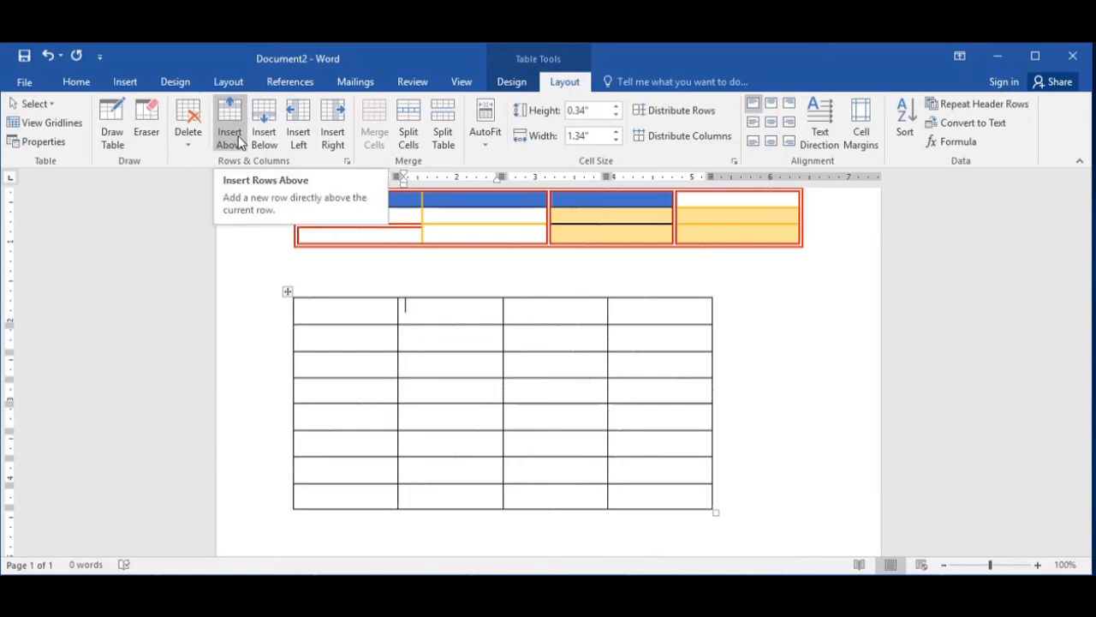
Delete the entire upper table with the blue shading and red borders.
click(190, 144)
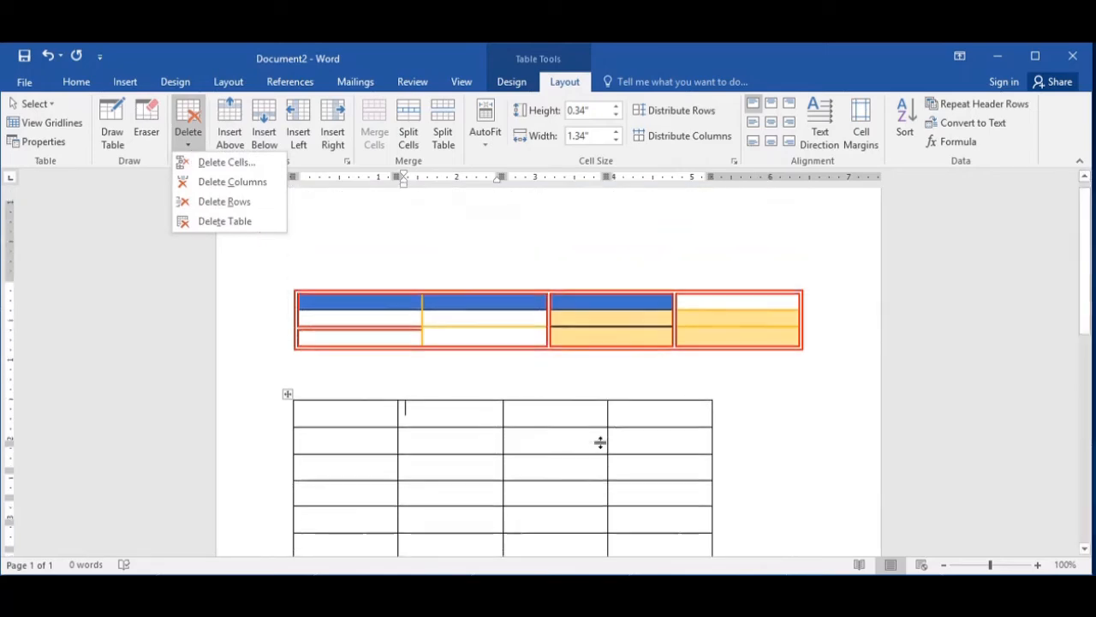
scroll(600, 443, up, 3)
click(555, 353)
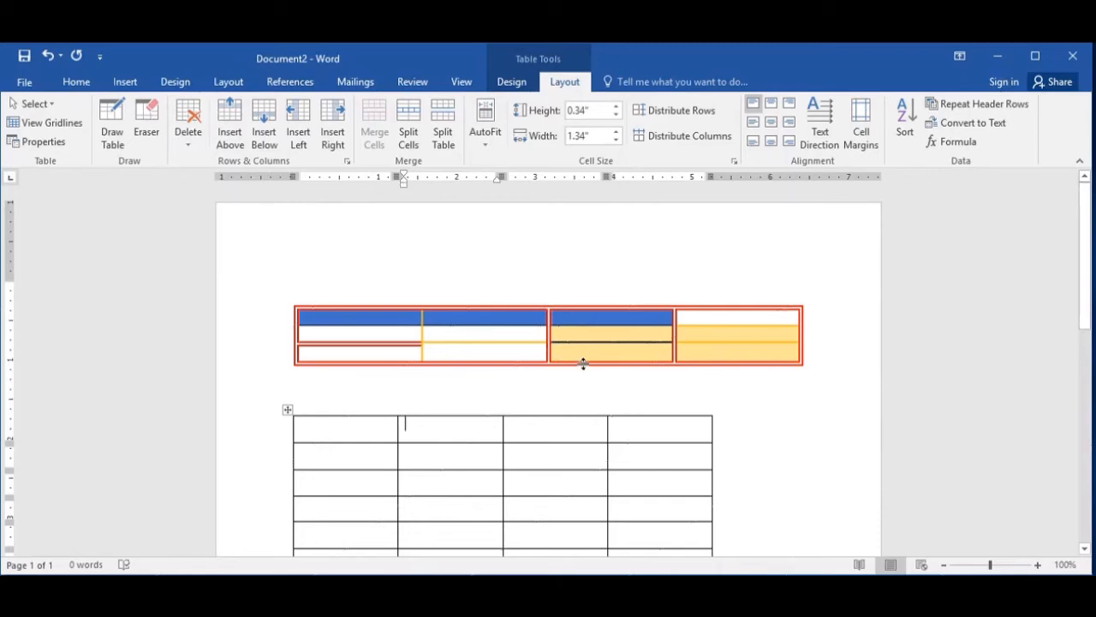
click(513, 317)
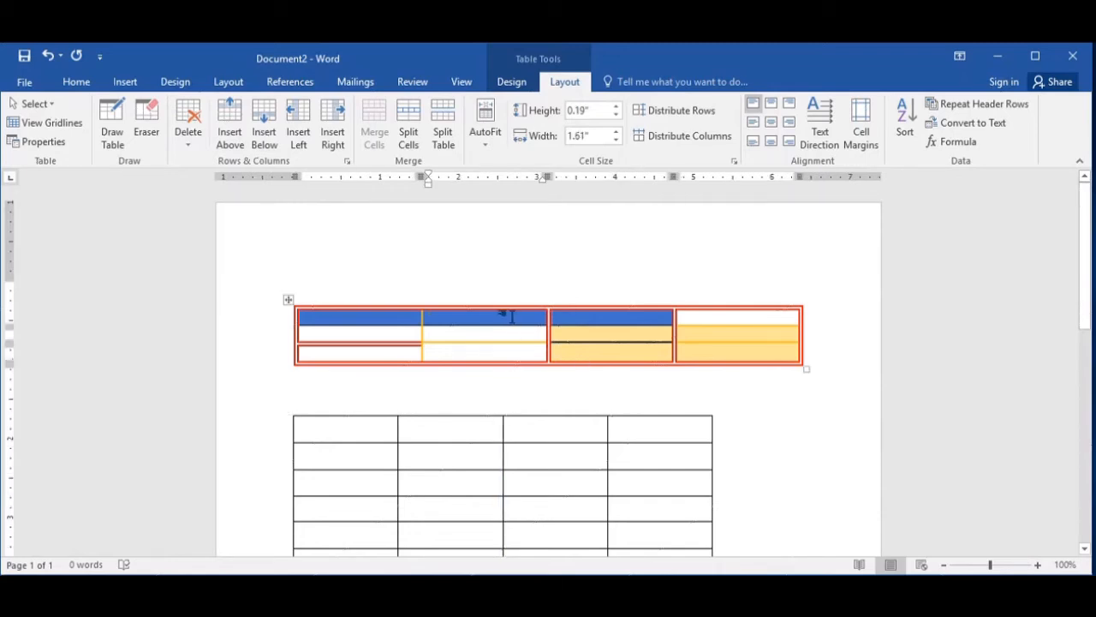
click(506, 339)
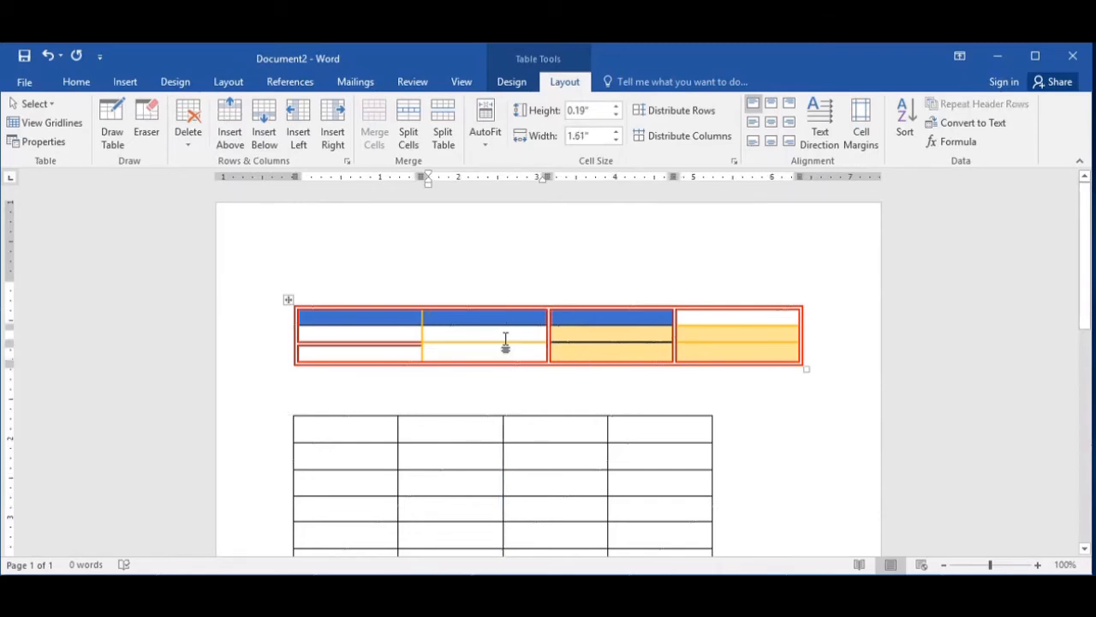
click(179, 139)
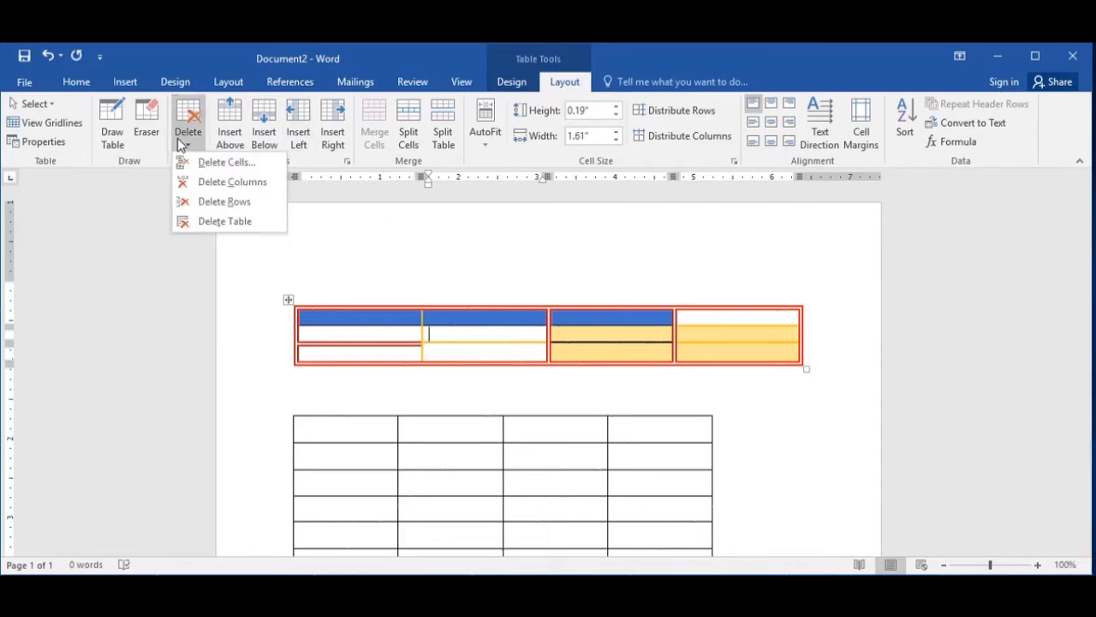
click(190, 223)
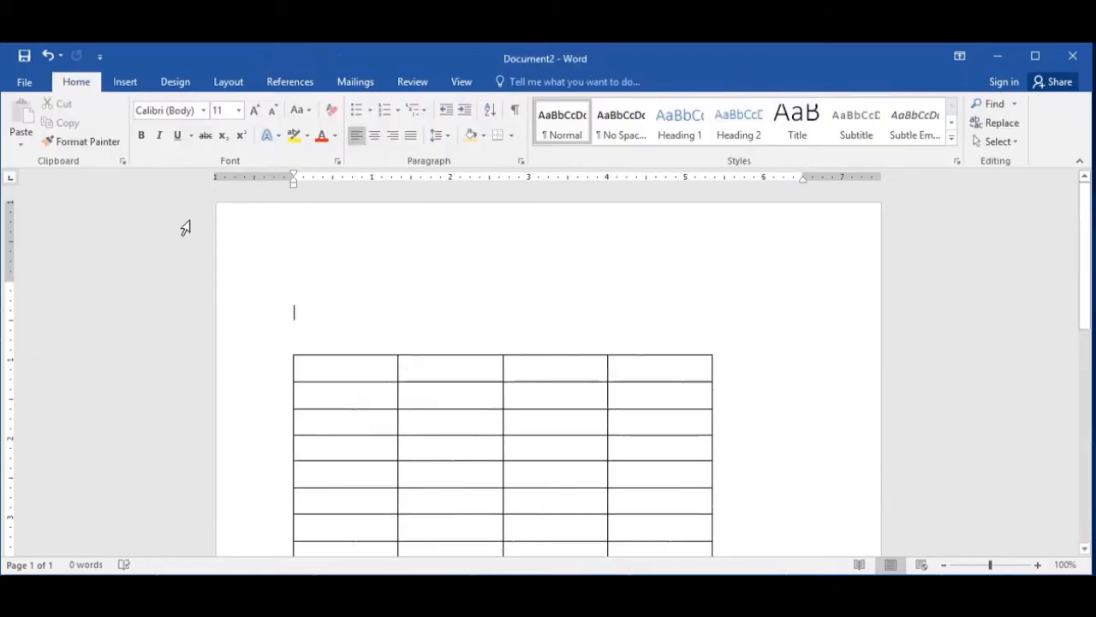
Set the height of the remaining table's fourth row to 0.7".
click(523, 448)
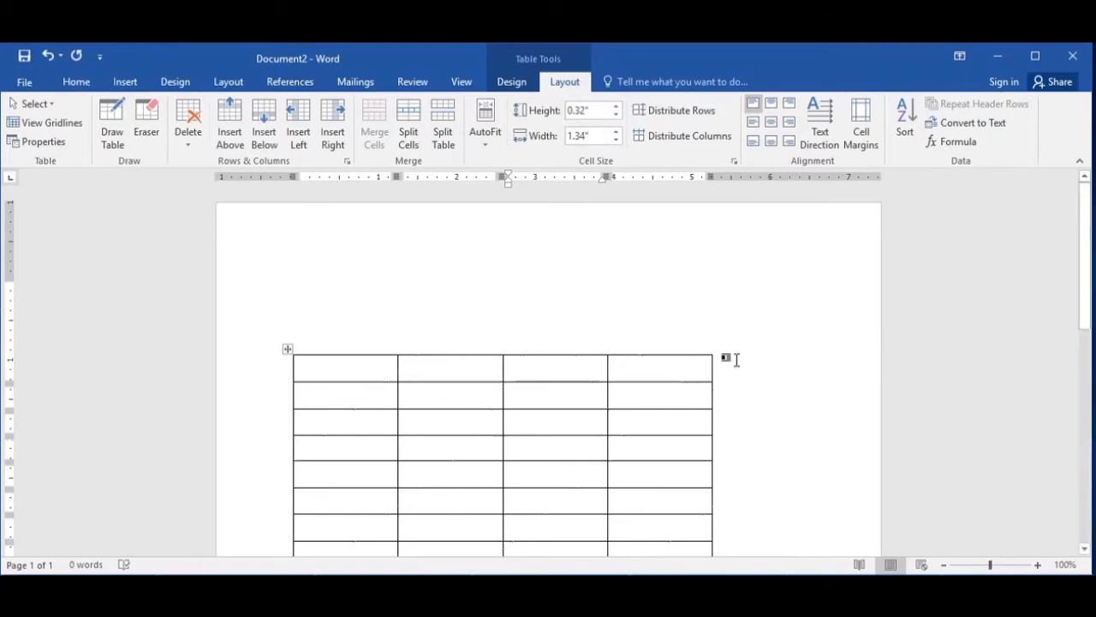
scroll(736, 359, down, 1)
scroll(735, 358, down, 2)
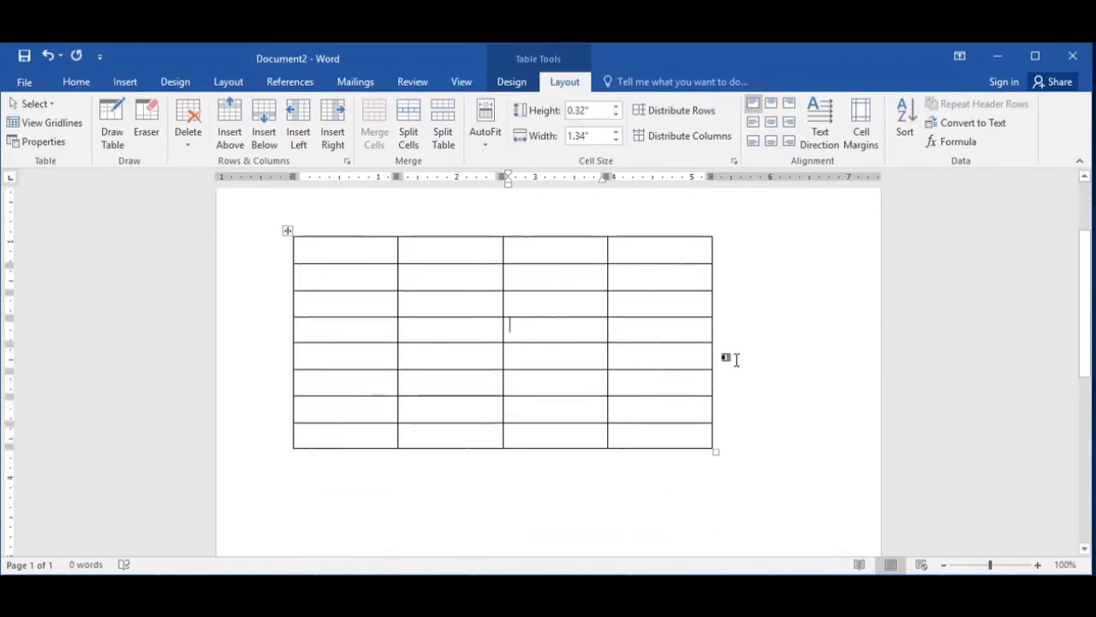
scroll(735, 359, up, 1)
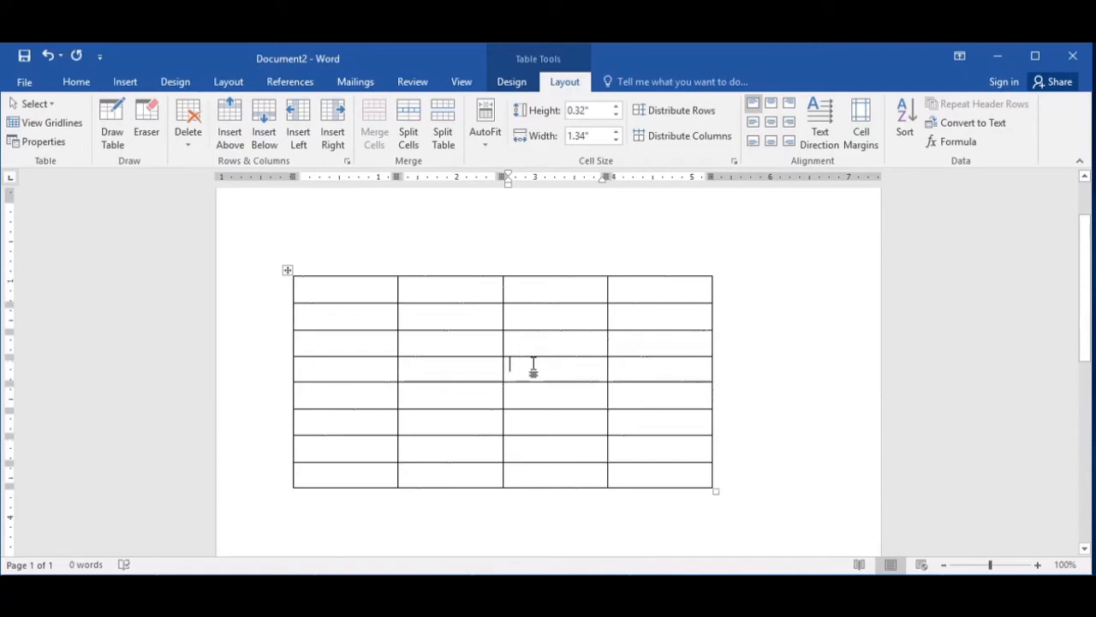
click(617, 107)
click(616, 107)
click(617, 107)
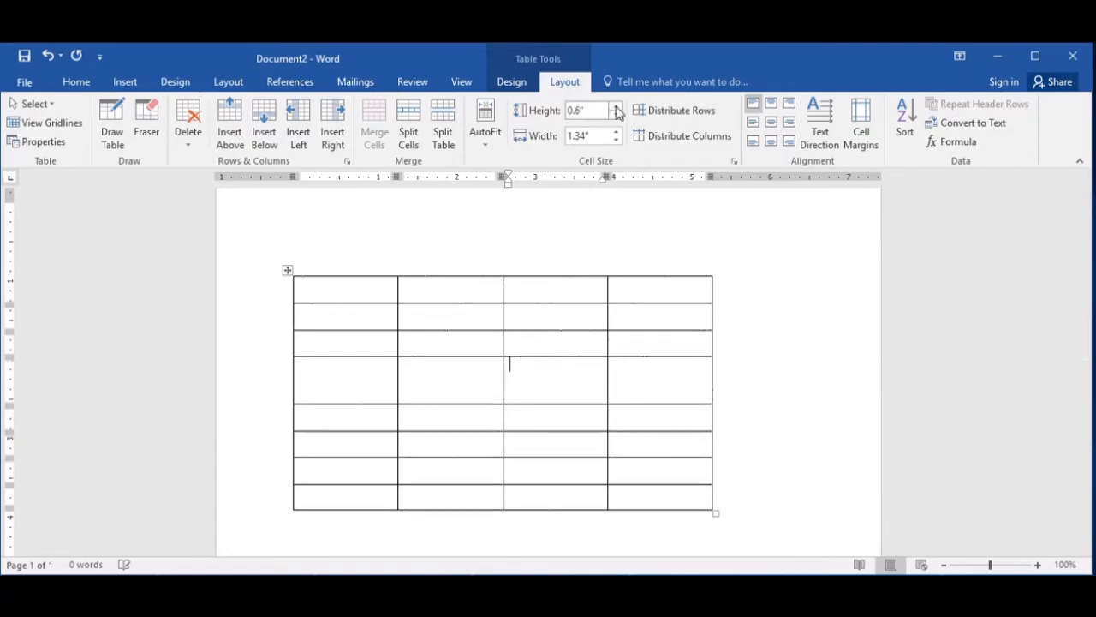
click(617, 107)
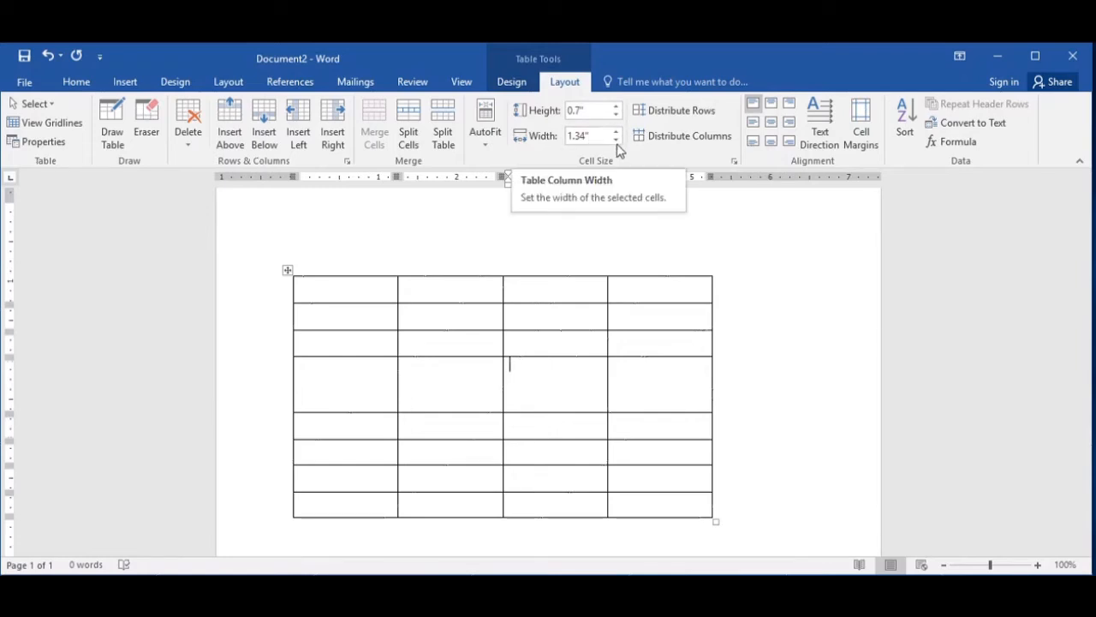
Reduce the width of the table's third column to 0.9".
click(616, 141)
click(616, 142)
click(616, 141)
click(616, 141)
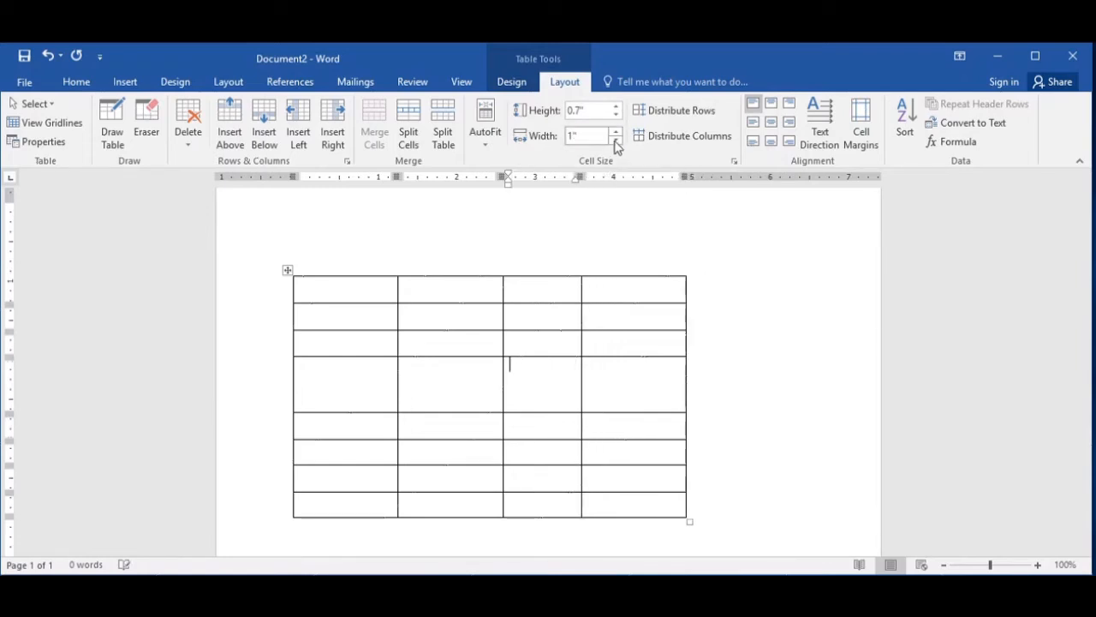
click(616, 141)
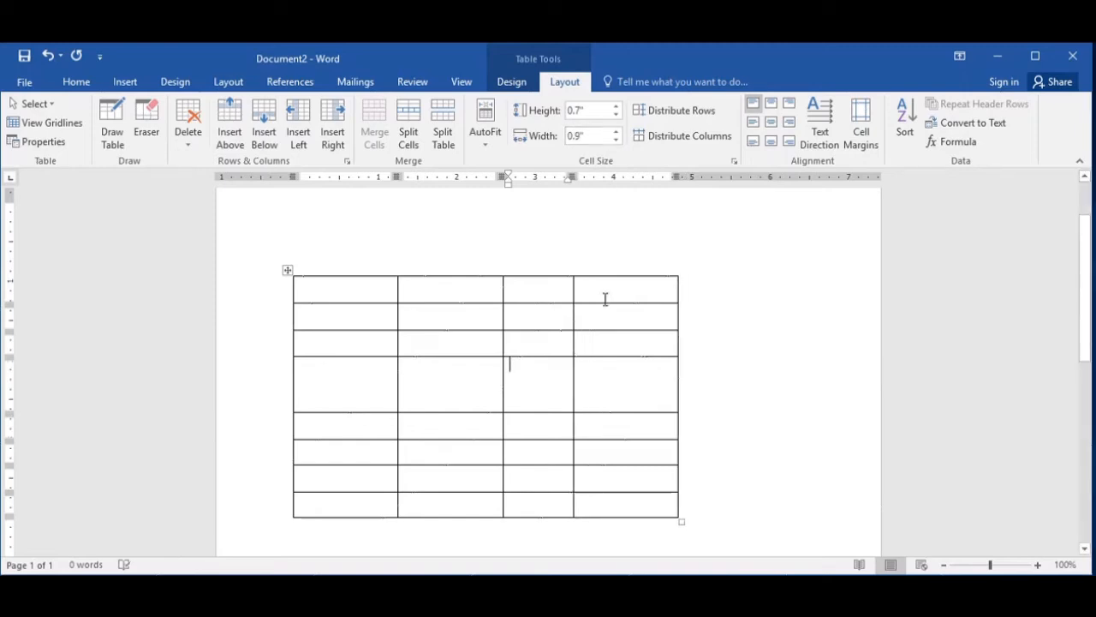
Increase the height of the table's third row to 0.7", working from its last cell.
click(616, 339)
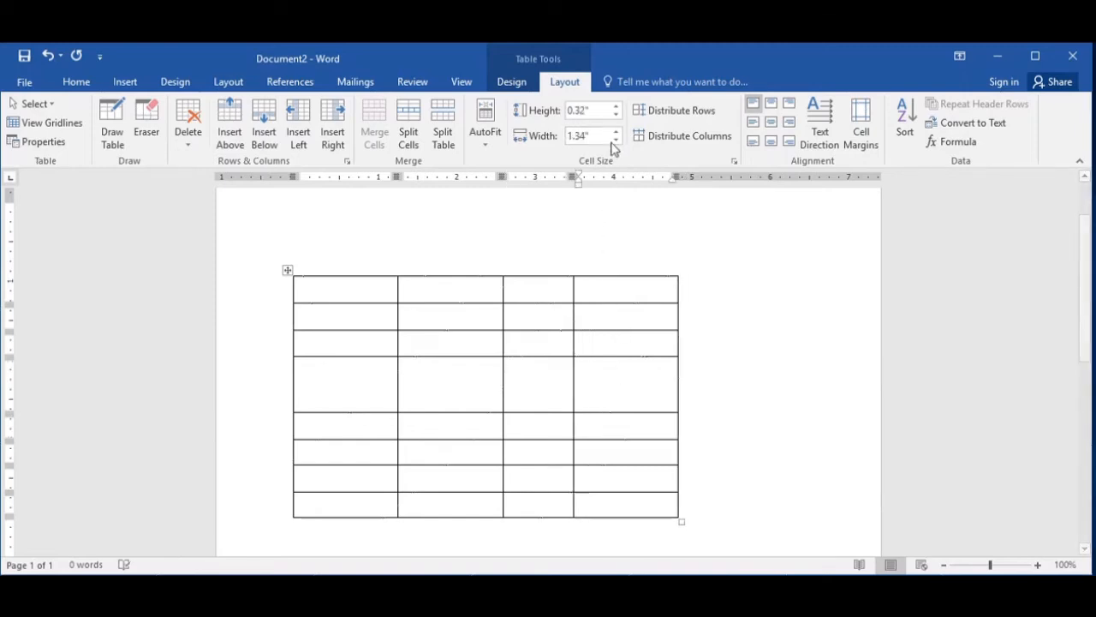
click(616, 106)
click(616, 106)
click(616, 106)
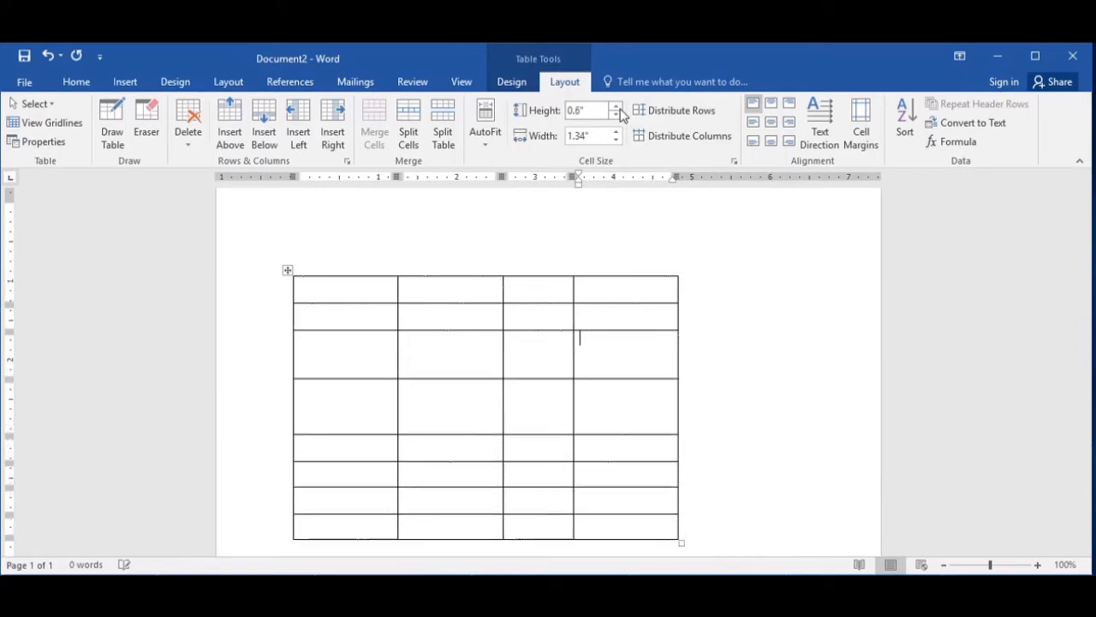
click(616, 106)
Widen the table's last column to 1.7".
click(616, 133)
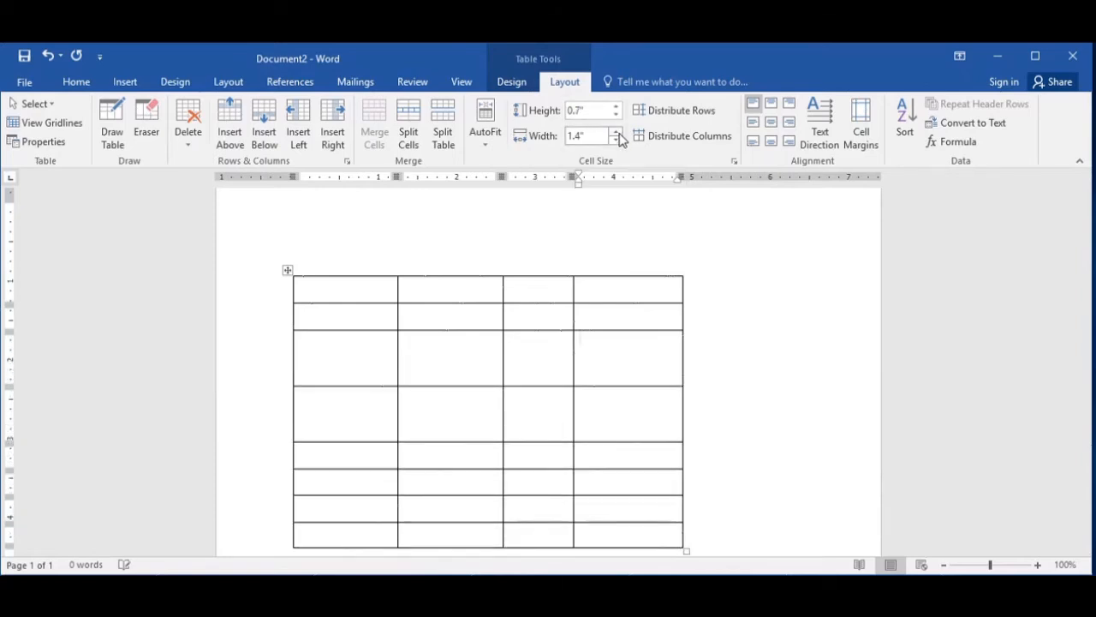
click(616, 133)
click(616, 132)
click(616, 133)
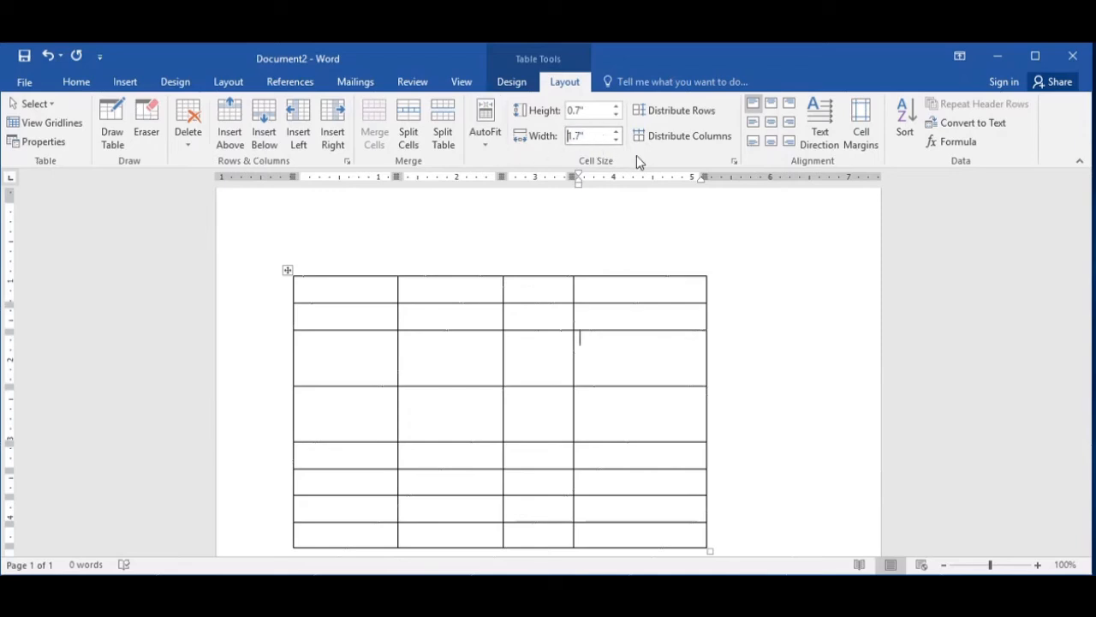
Set the last column's width to 0.5" and the third row's height to 1".
click(603, 136)
text(0.5)
key(Return)
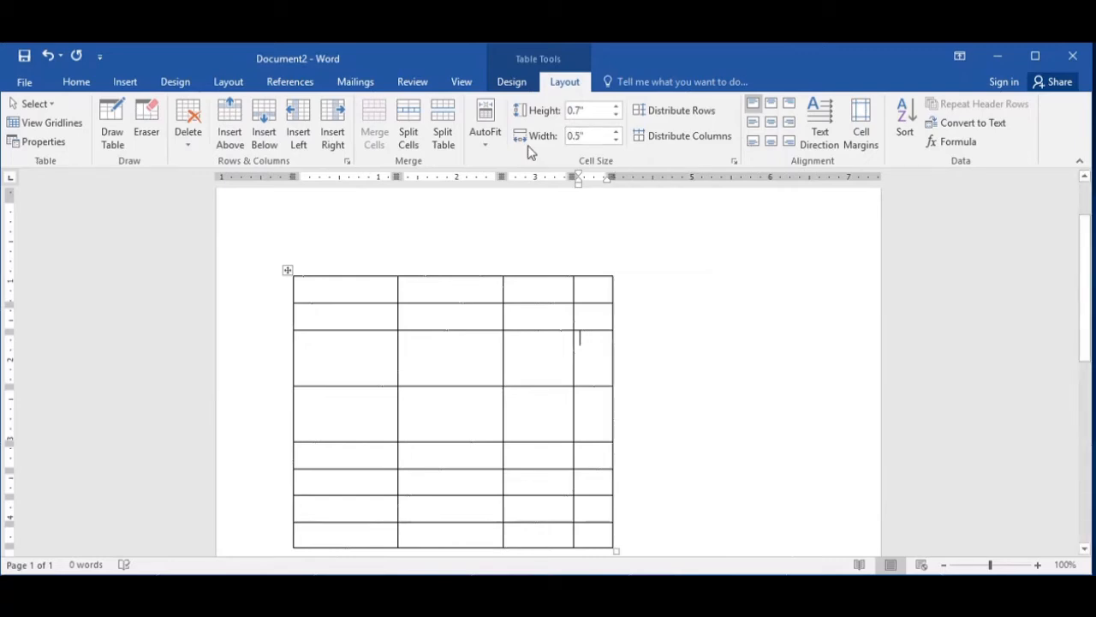
click(606, 111)
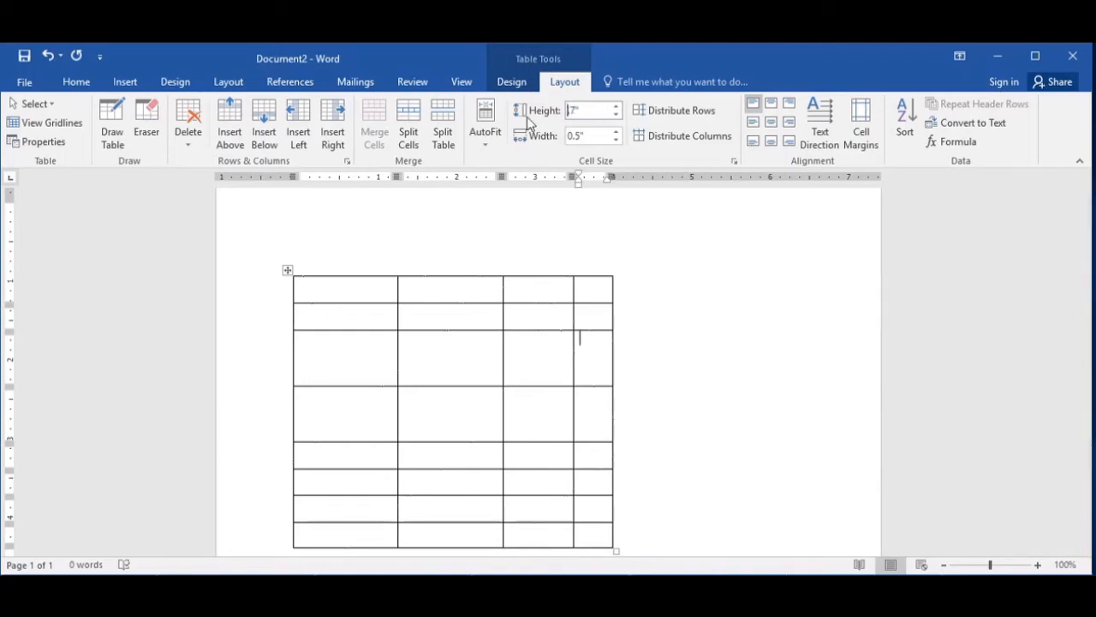
key(BackSpace)
text(1)
key(Return)
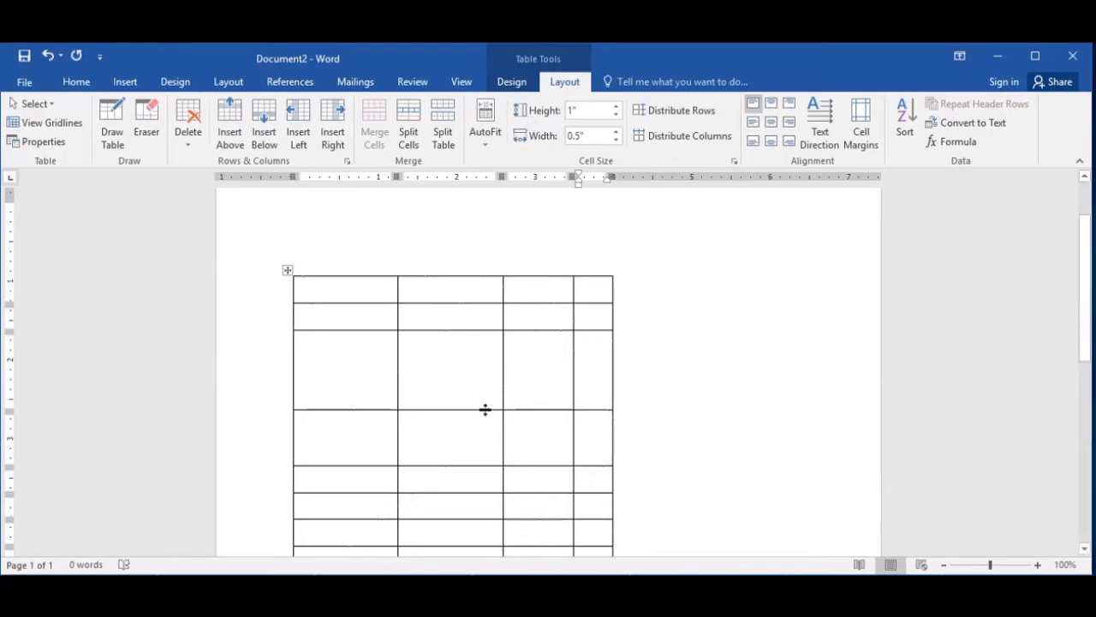
Shrink the third row to about 0.24" high and the fourth row to about 0.31" by moving their lower borders.
drag(484, 409, 489, 349)
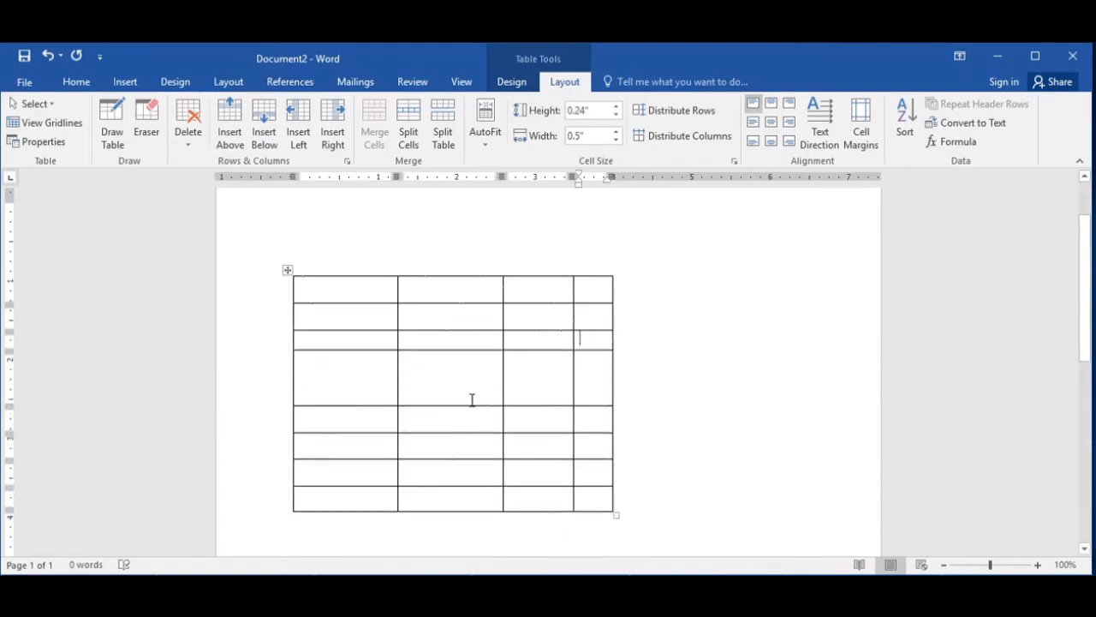
click(472, 404)
drag(470, 404, 472, 374)
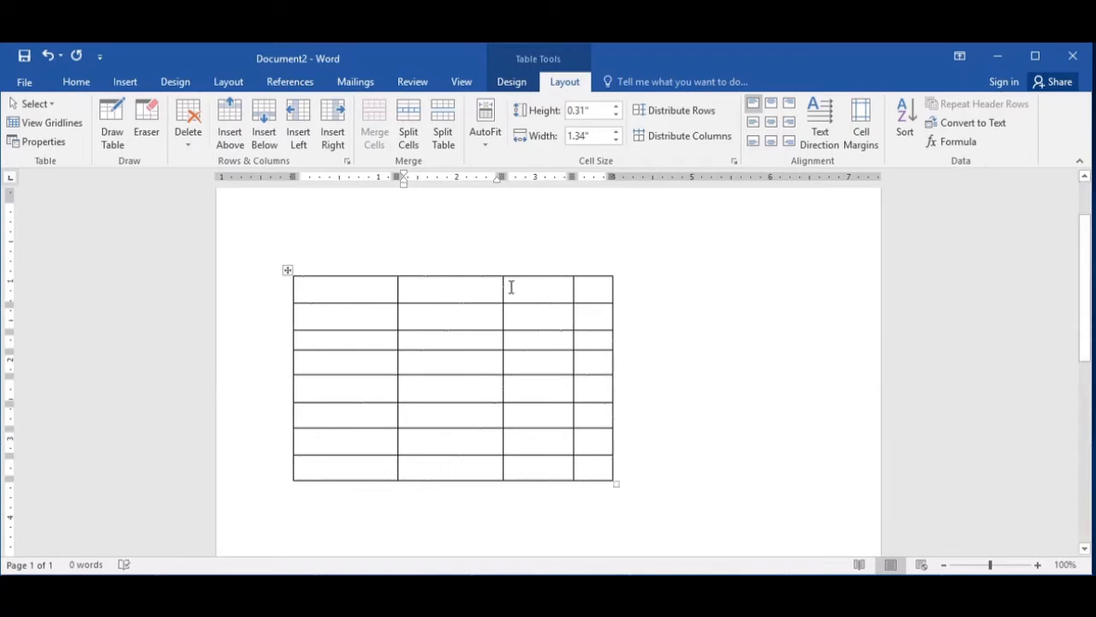
Move the first two inner column borders so the first three columns are about 0.75", 1.38" and 1.45" wide.
drag(503, 287, 460, 290)
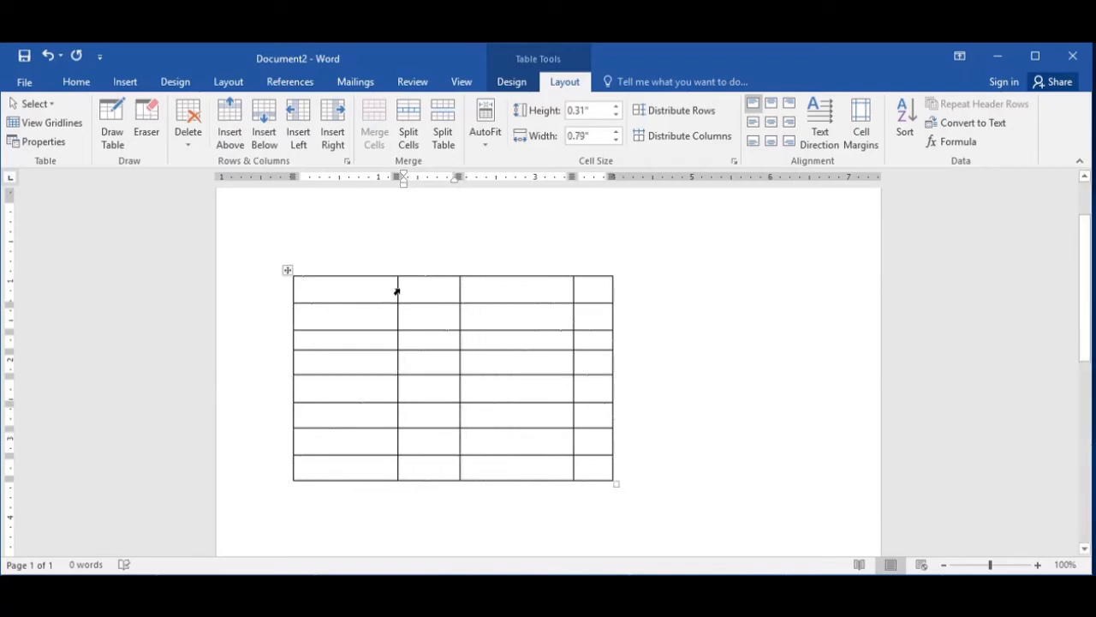
drag(396, 289, 351, 296)
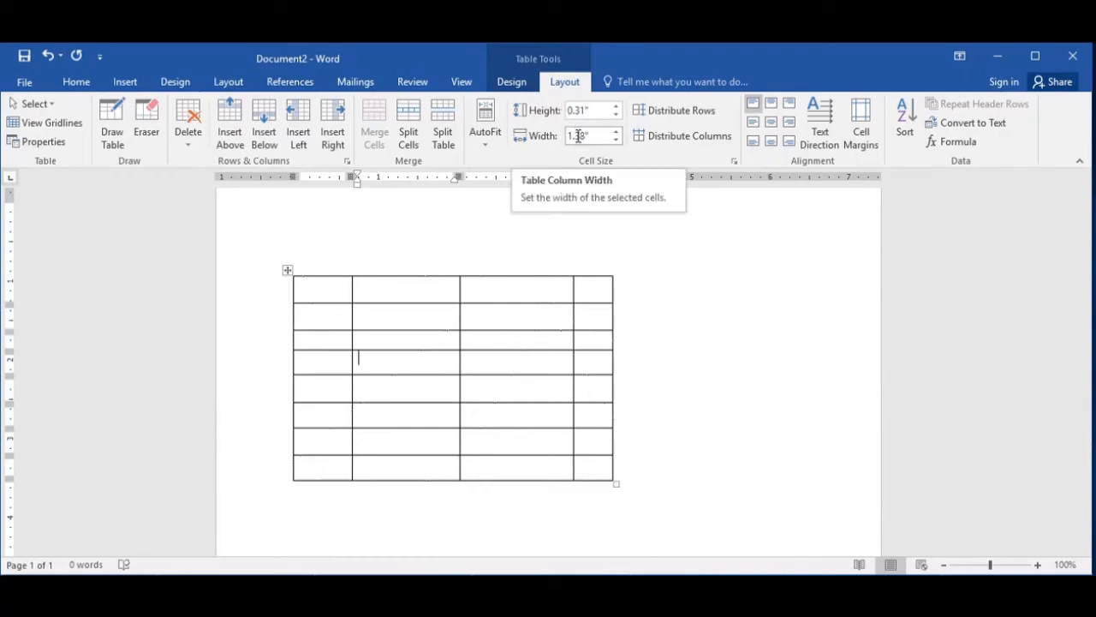
click(522, 323)
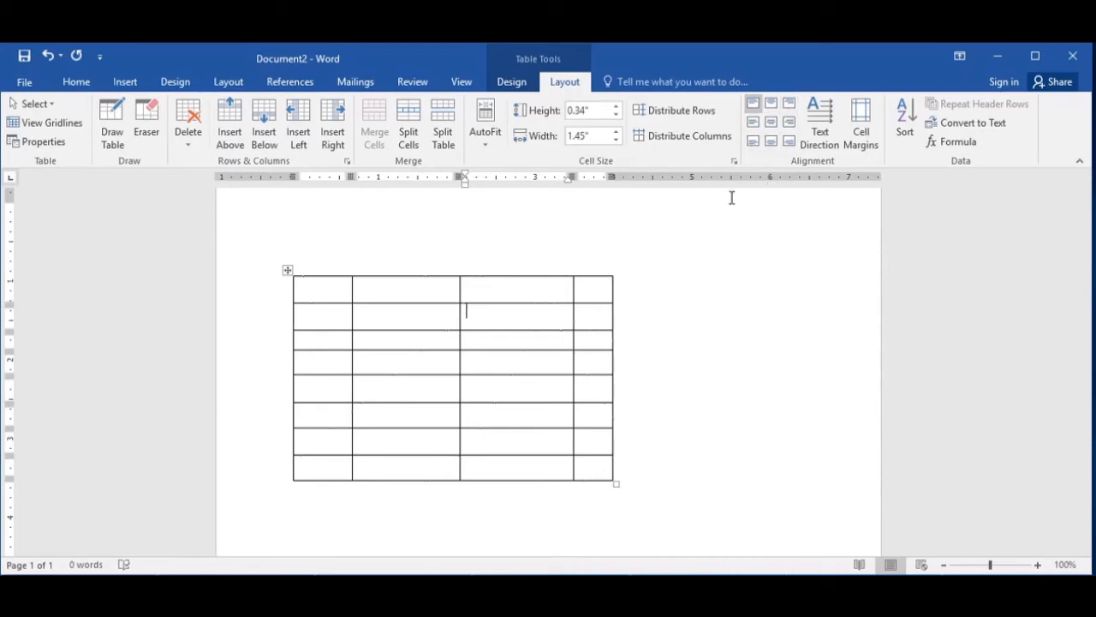
Enter One, Two and three in the first three cells of the table's first row.
click(325, 285)
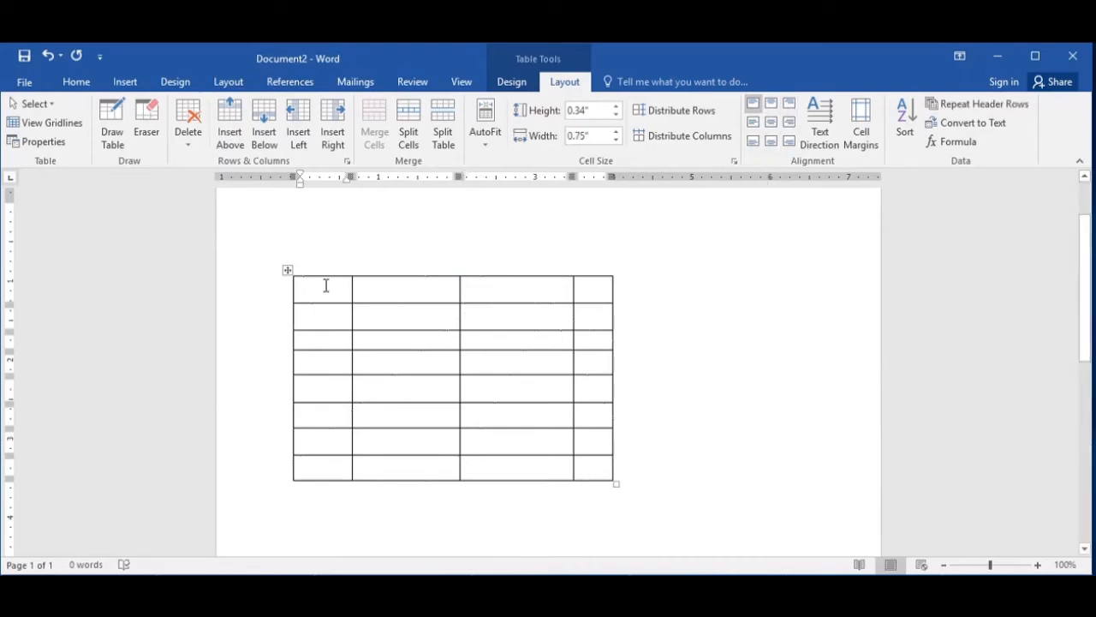
text(one)
key(Tab)
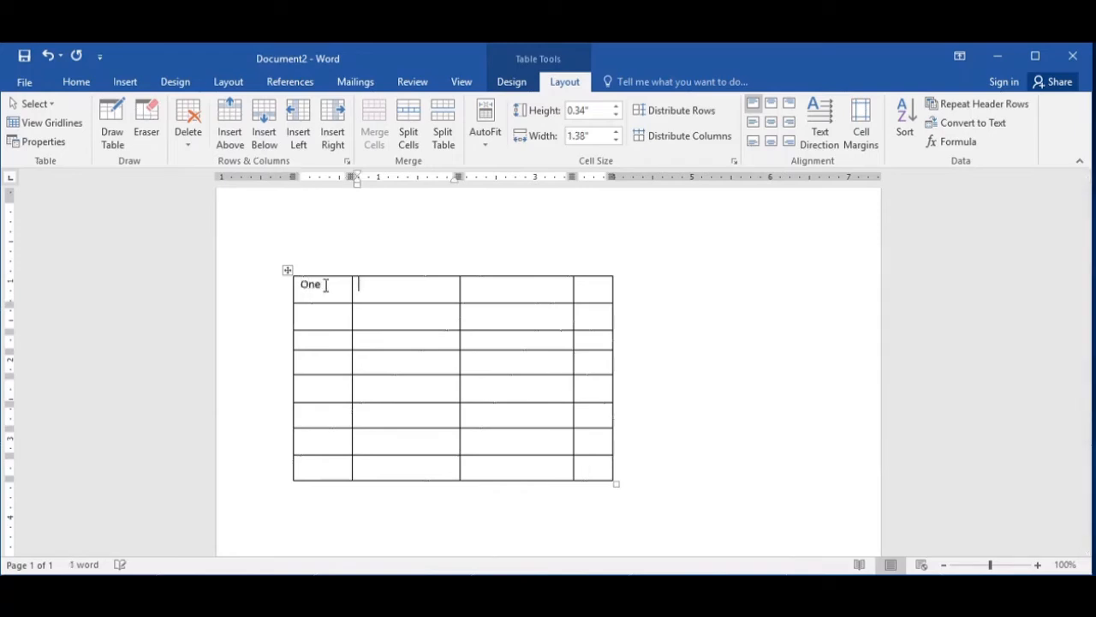
text(two)
key(Tab)
text(three)
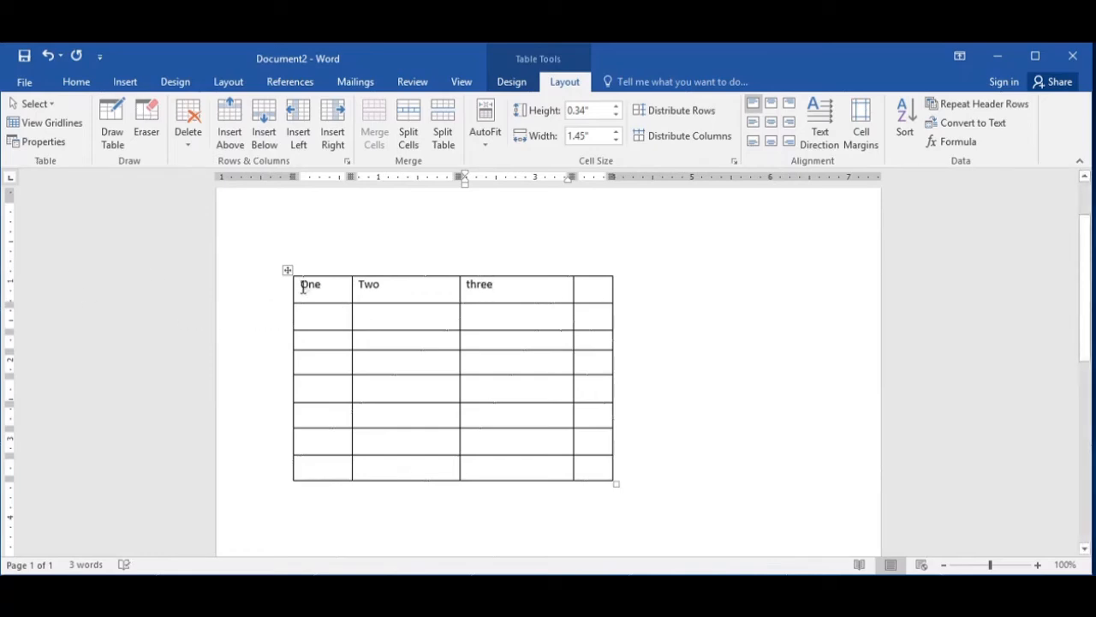
Copy the first row's three filled cells and paste them into the second and third rows.
drag(303, 287, 489, 293)
key(ctrl+c)
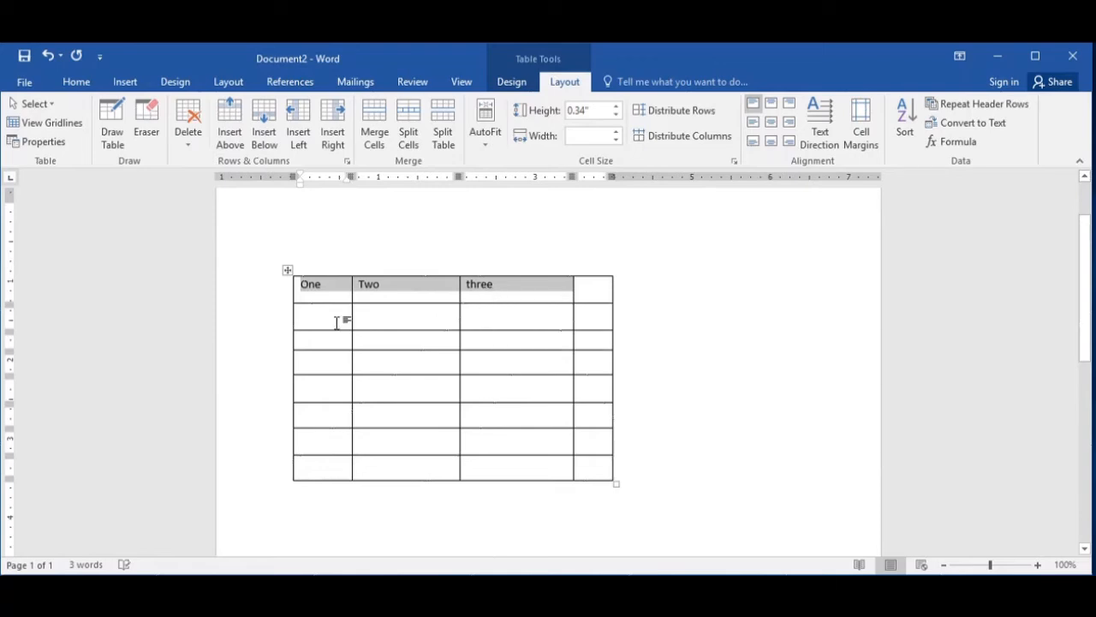
click(333, 322)
key(ctrl+v)
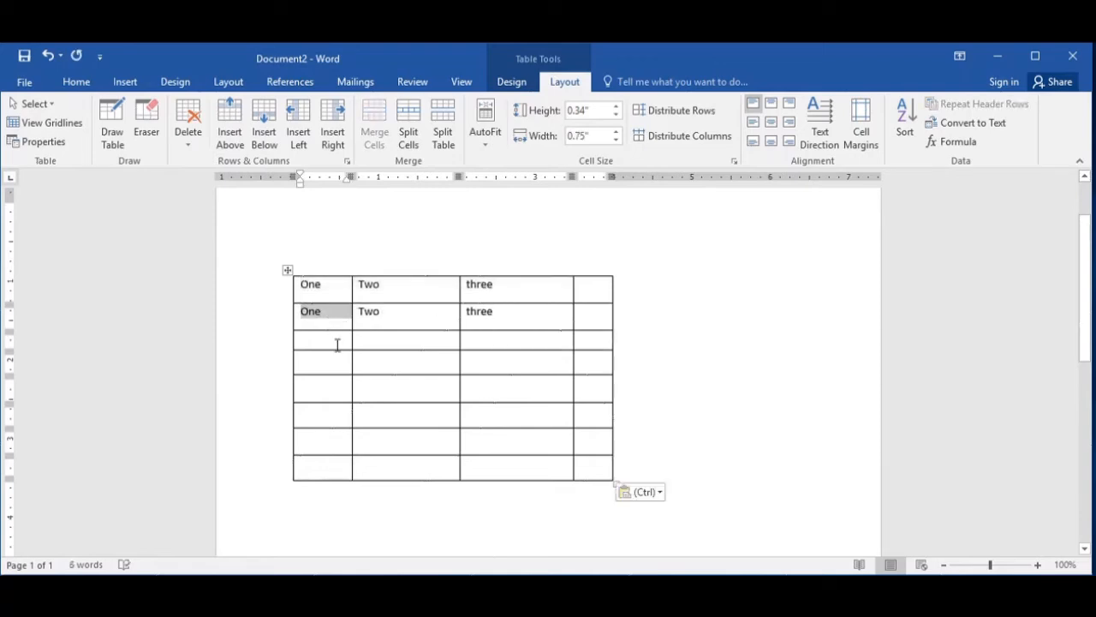
click(337, 342)
key(ctrl+v)
Enlarge the whole table proportionally so its first cell is about 1.03" wide and 0.39" high.
click(383, 396)
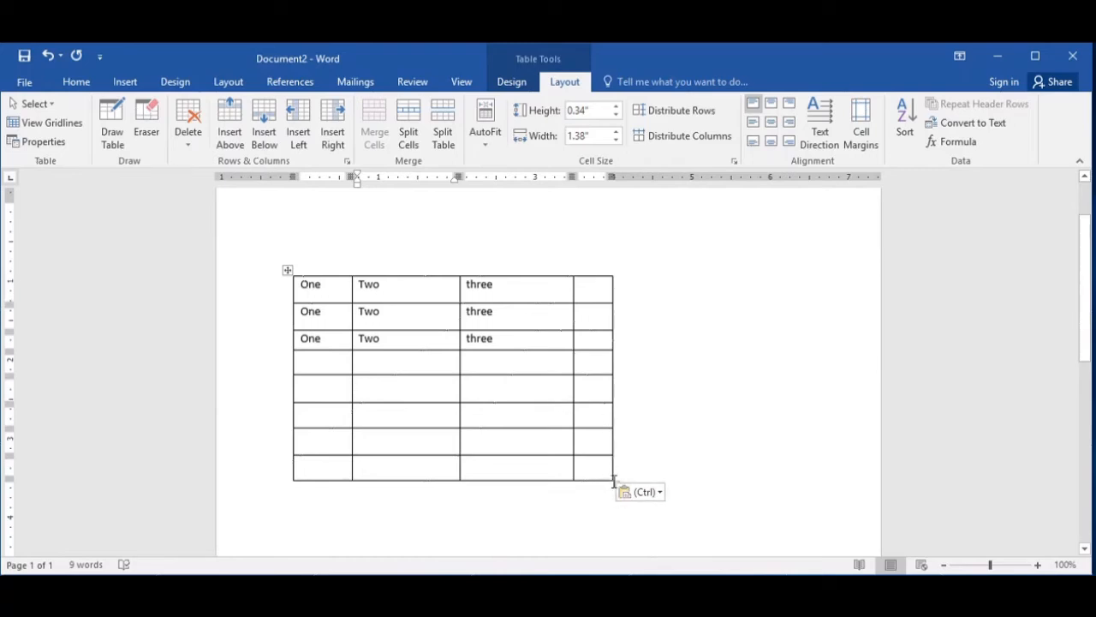
drag(615, 482, 733, 509)
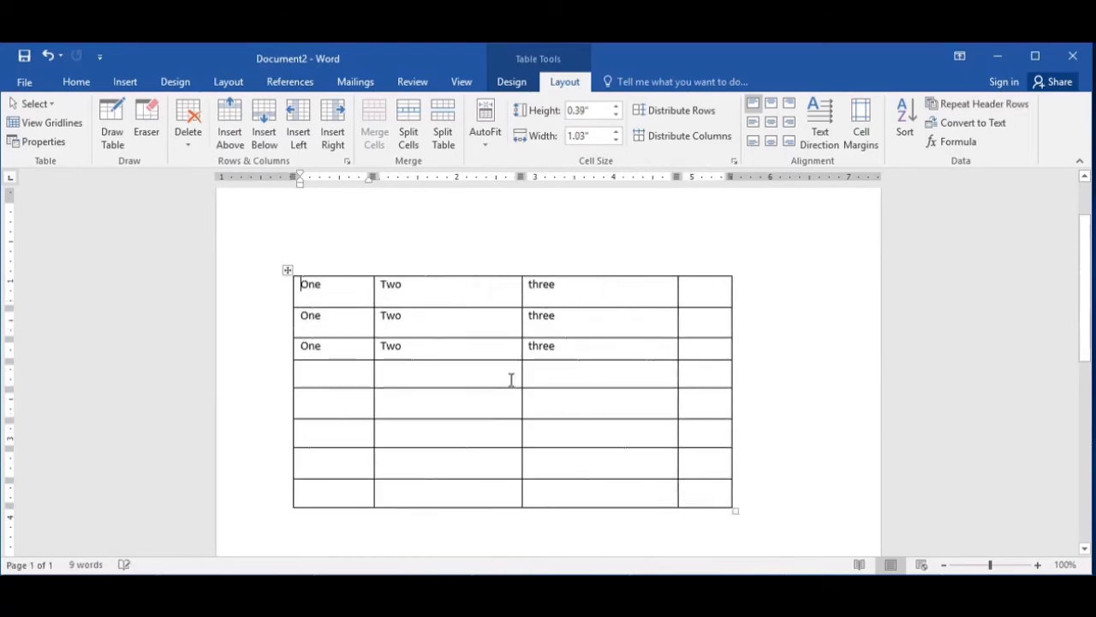
Increase the third row's height to about 0.77" and make the second row taller by lowering their bottom borders.
click(474, 360)
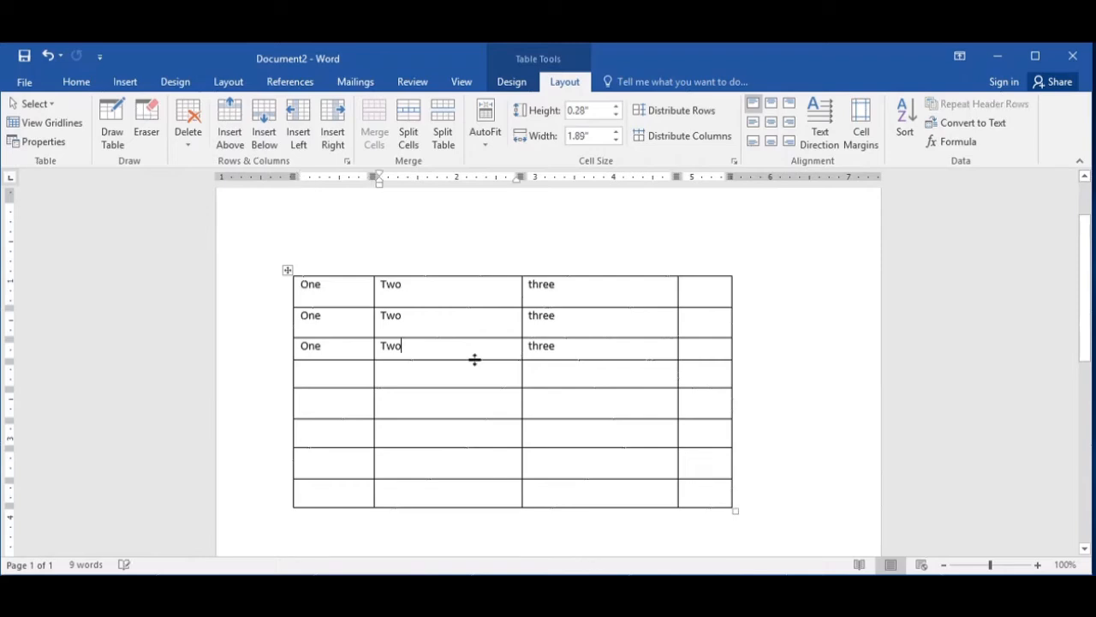
drag(474, 360, 474, 397)
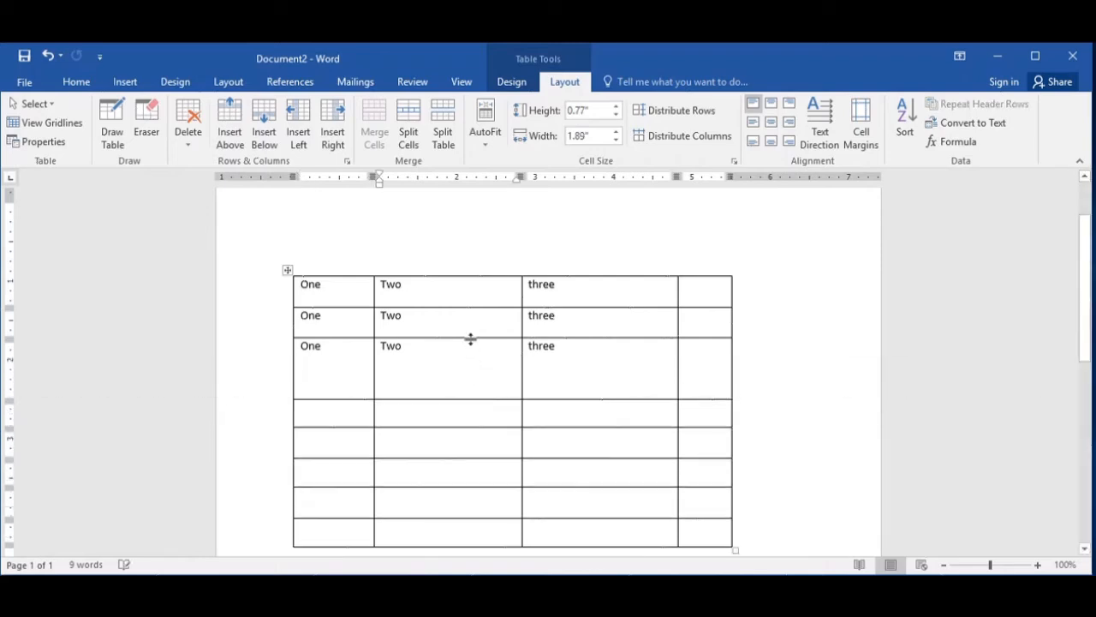
drag(470, 337, 470, 383)
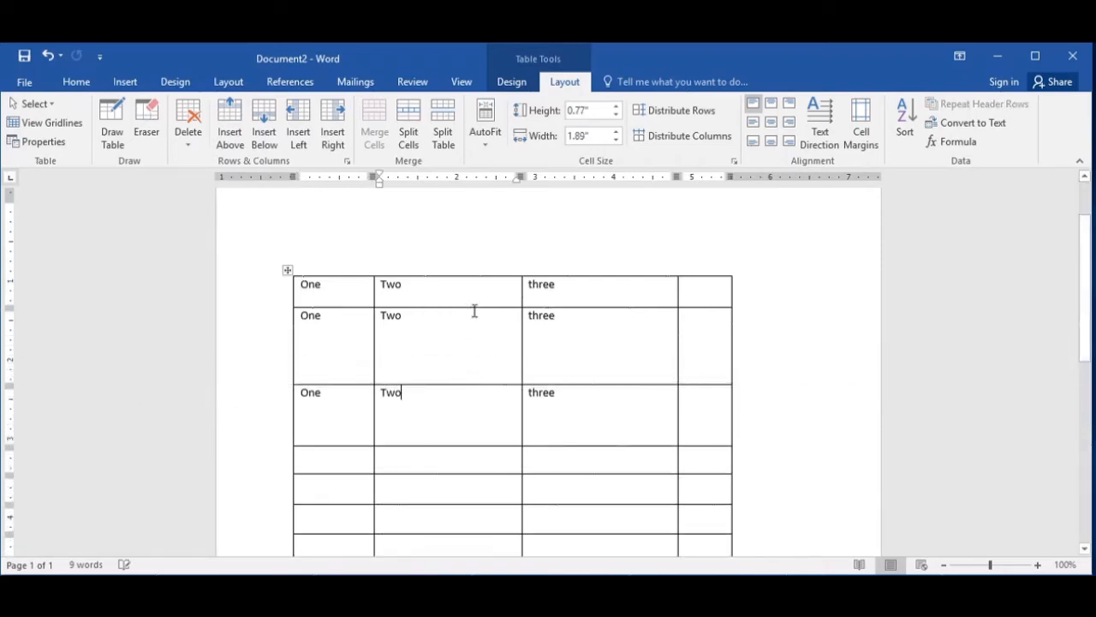
Increase the first row's height to about 1.06" and align its Two to the top center and its three to the top right.
drag(473, 306, 482, 360)
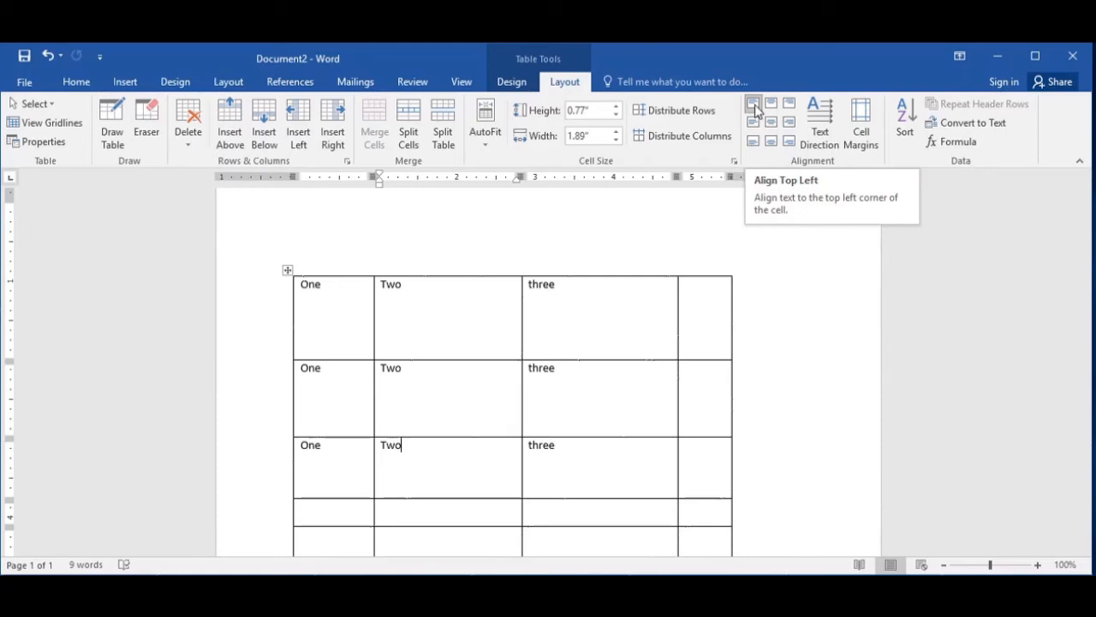
click(340, 291)
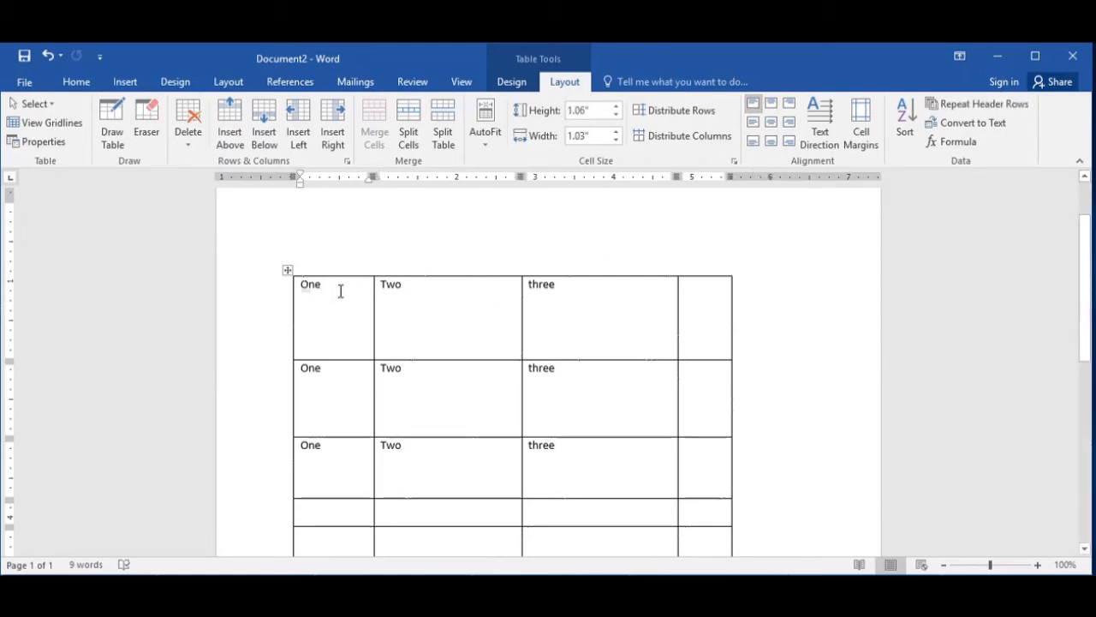
click(397, 290)
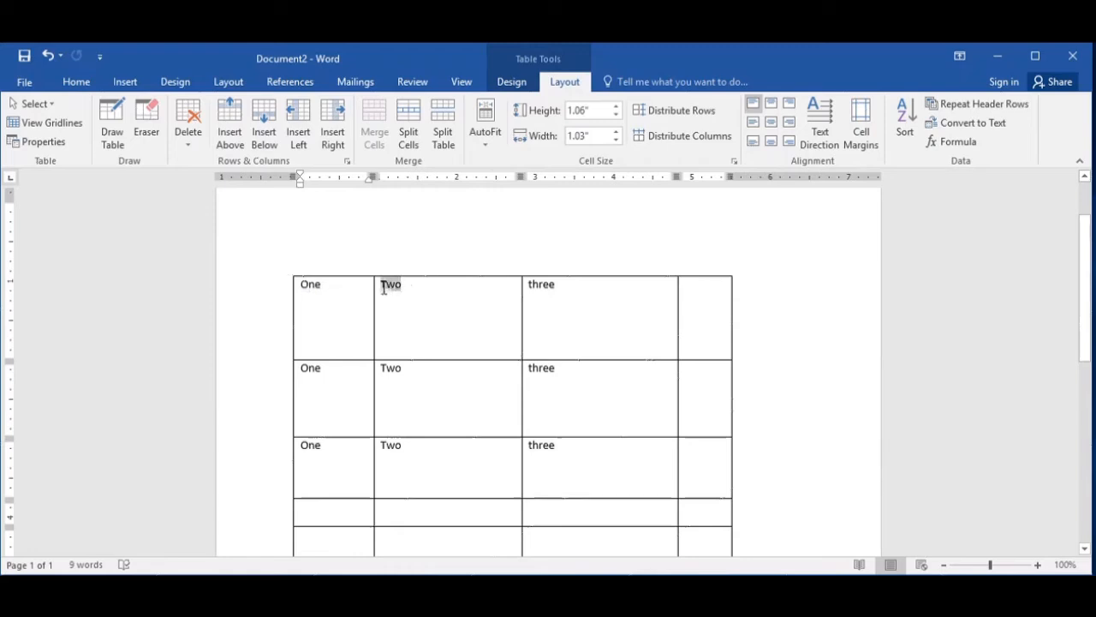
double_click(387, 286)
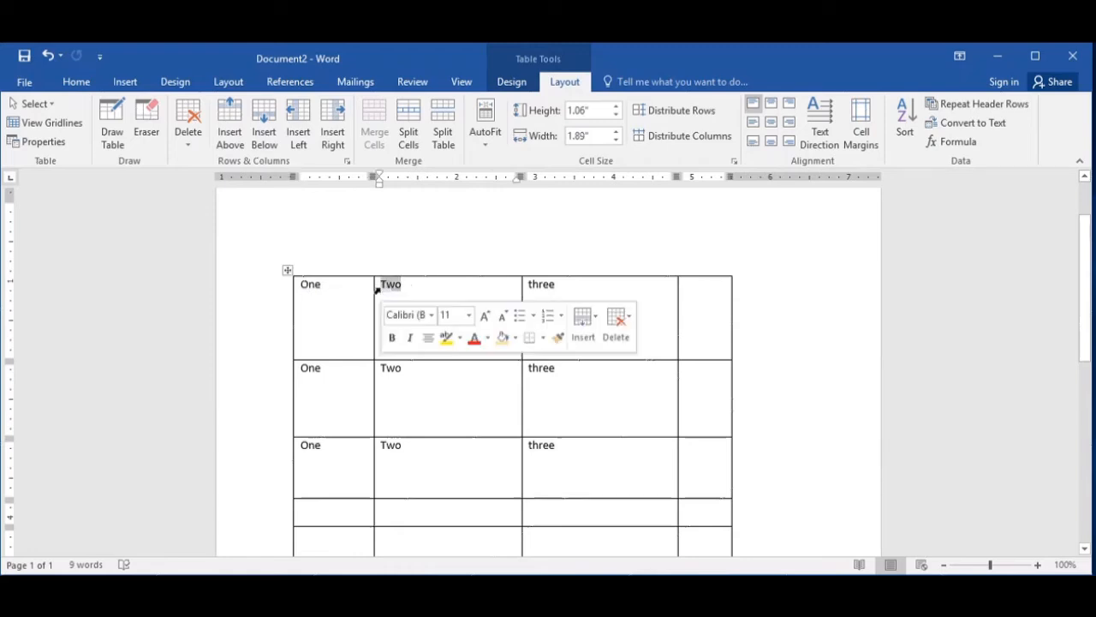
click(775, 105)
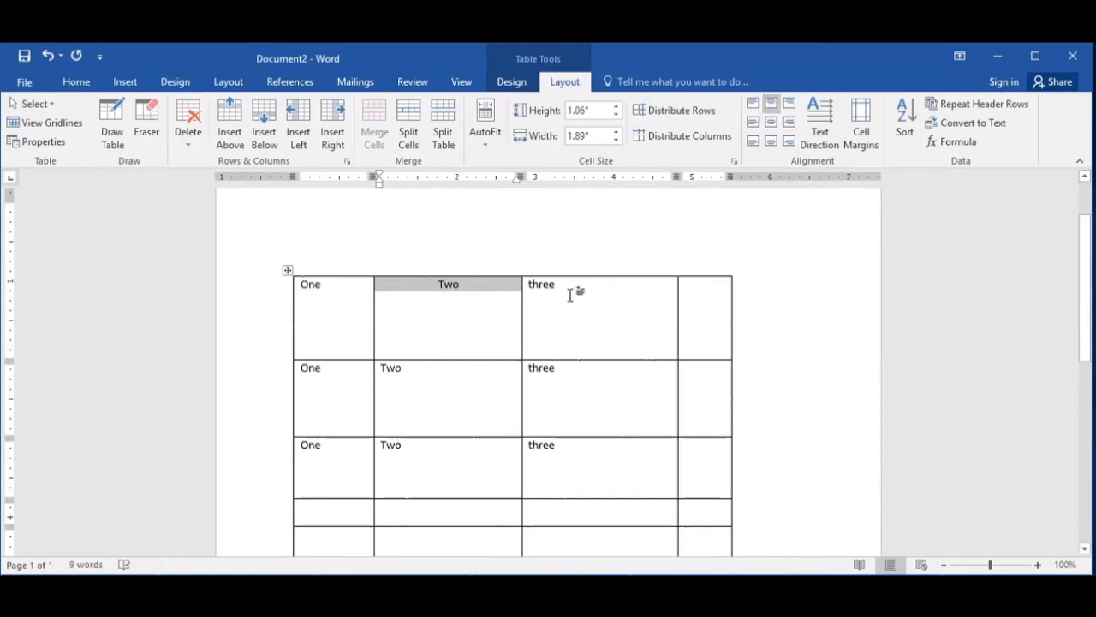
drag(564, 287, 534, 292)
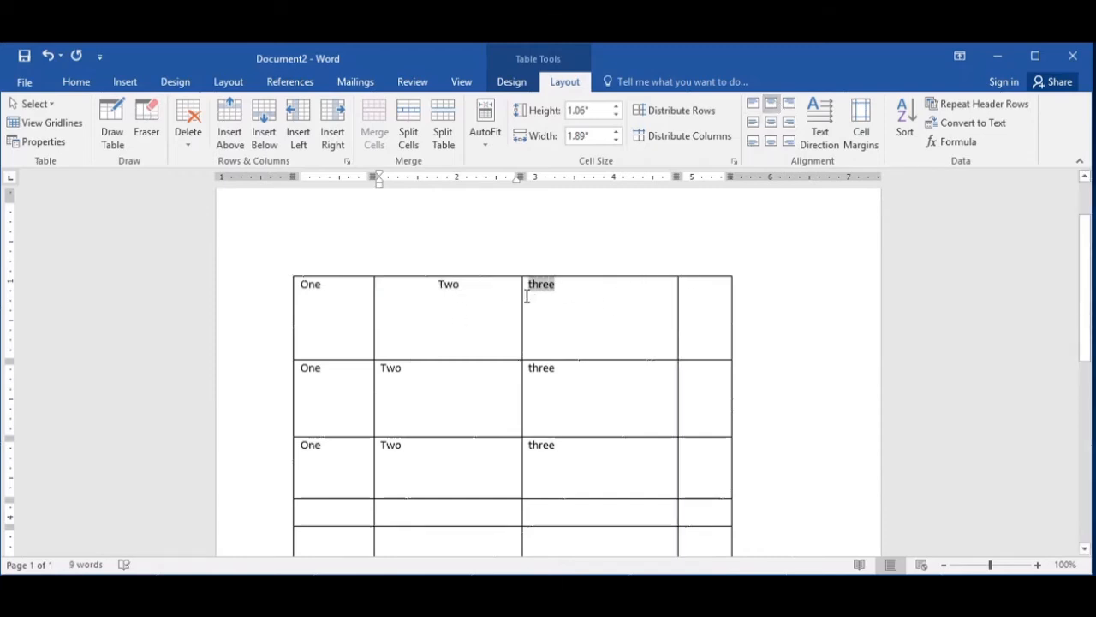
click(789, 107)
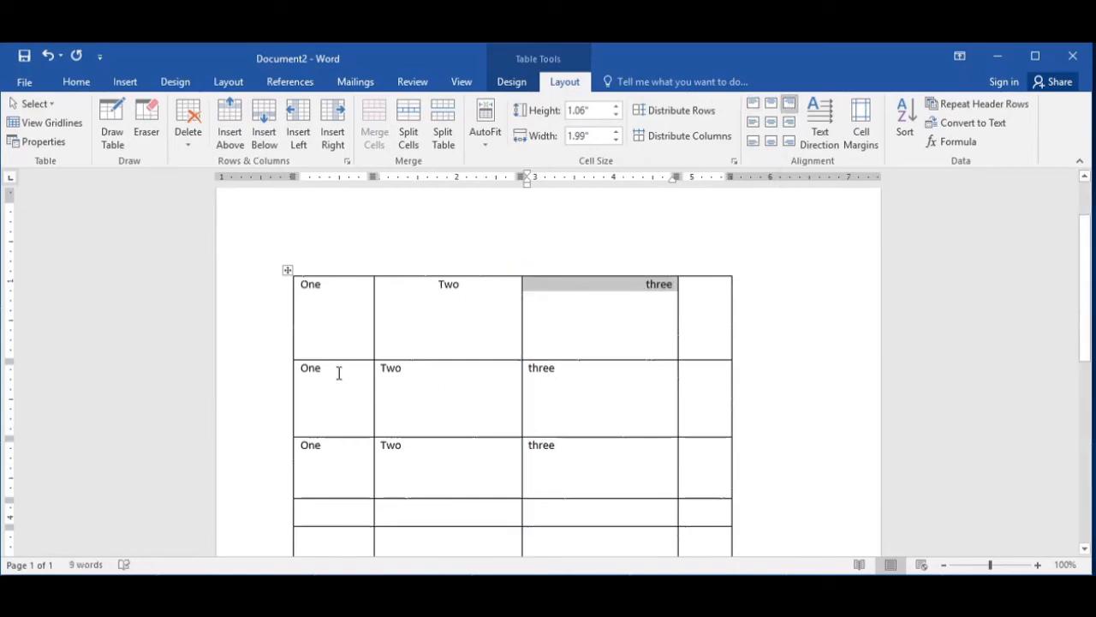
Center the second row's text vertically, with One aligned left, Two centered and three aligned right in their cells.
double_click(306, 371)
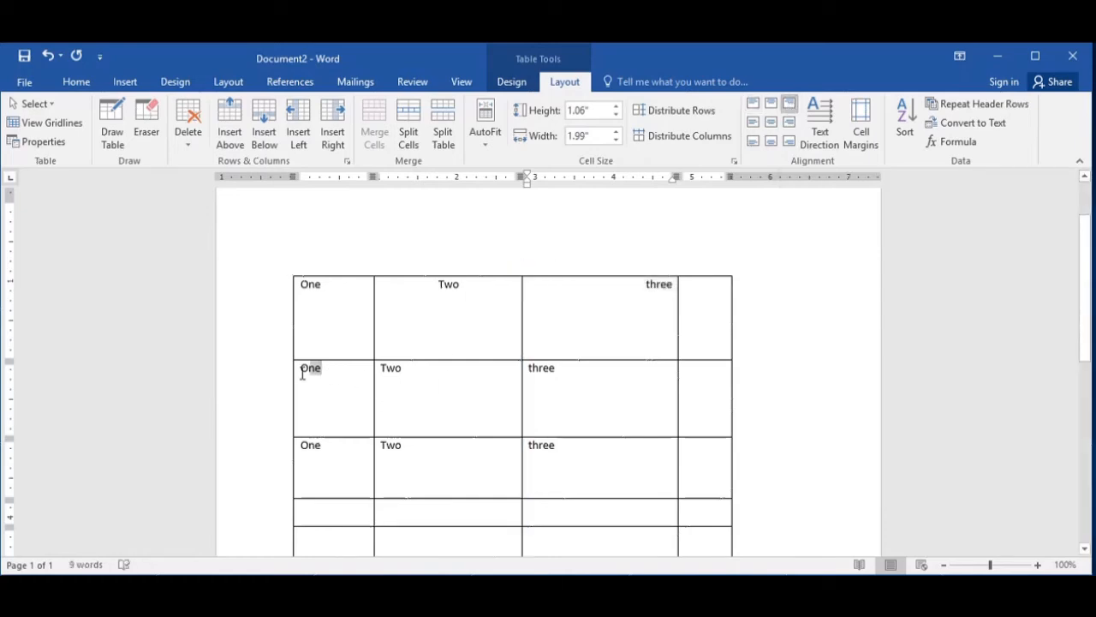
click(755, 120)
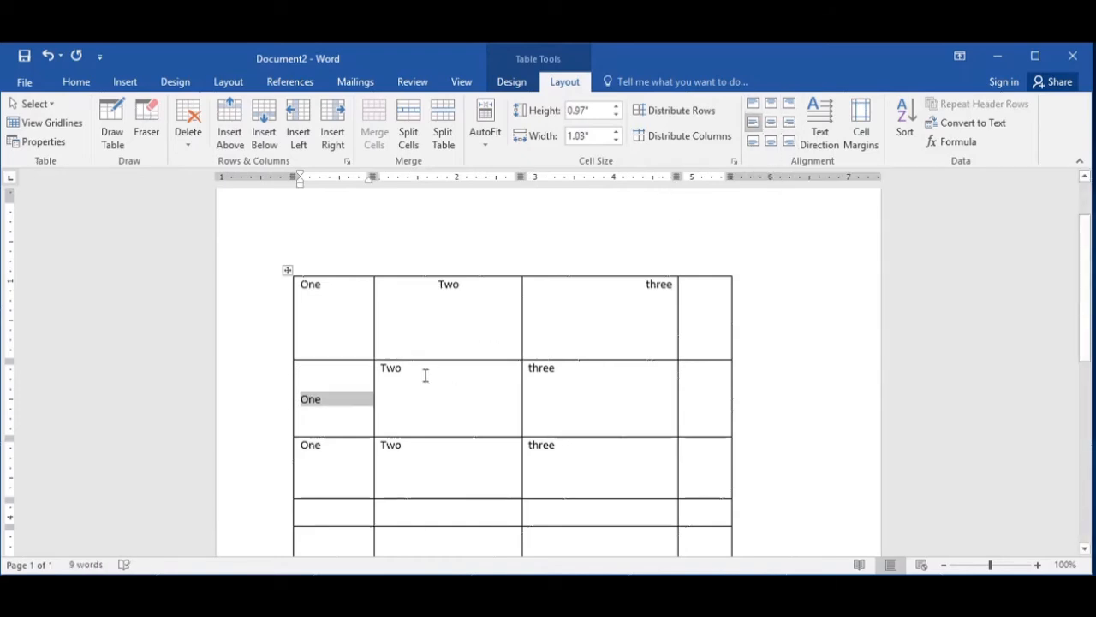
drag(413, 373, 377, 374)
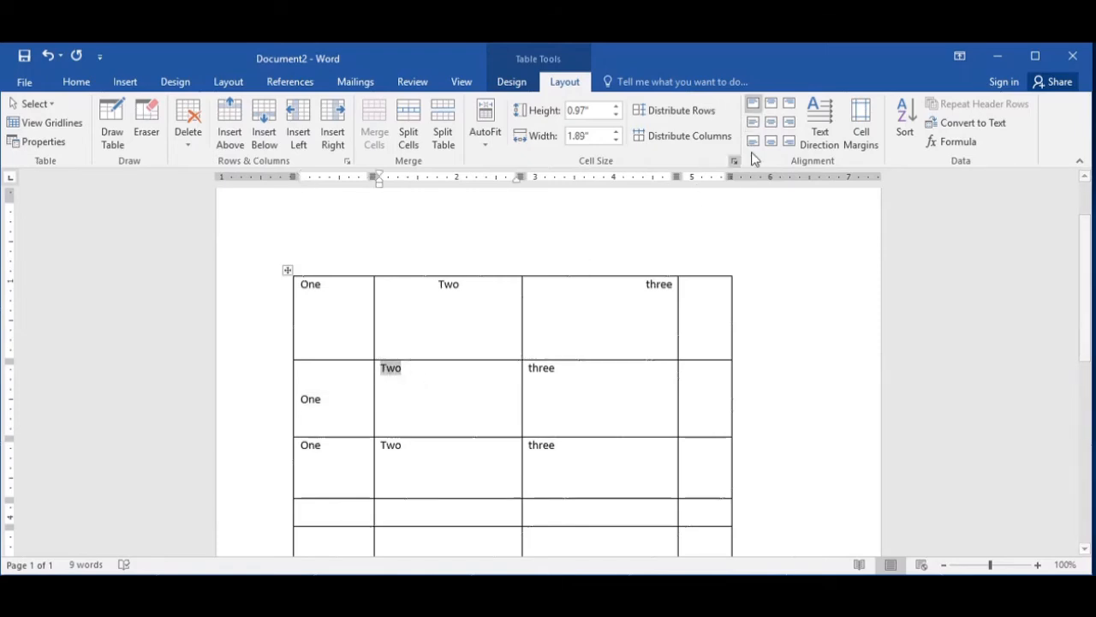
click(771, 123)
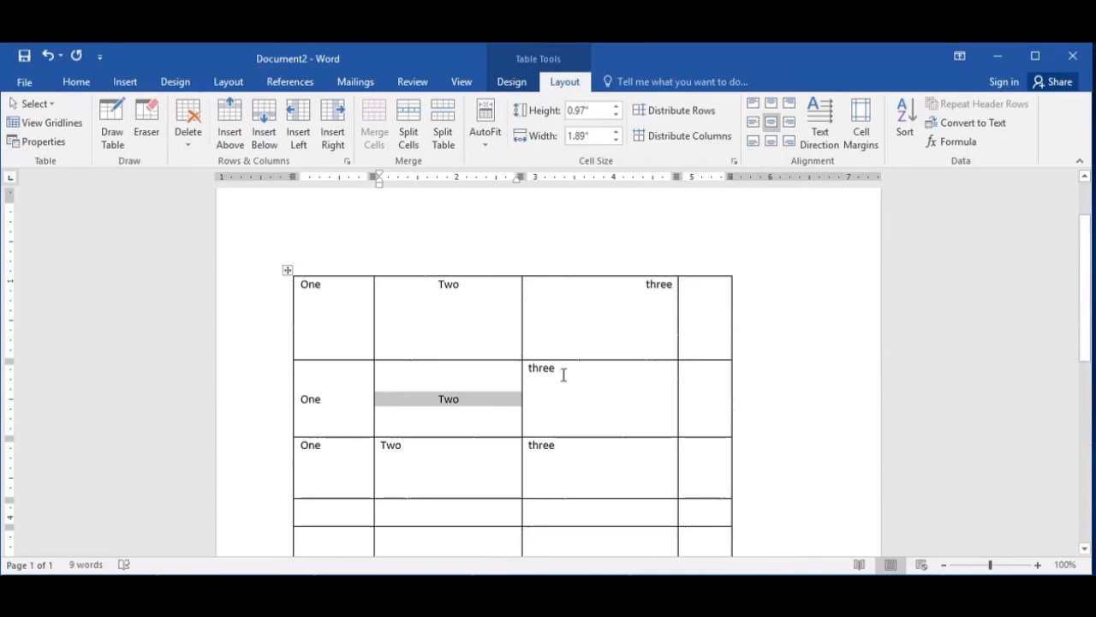
drag(559, 374, 529, 376)
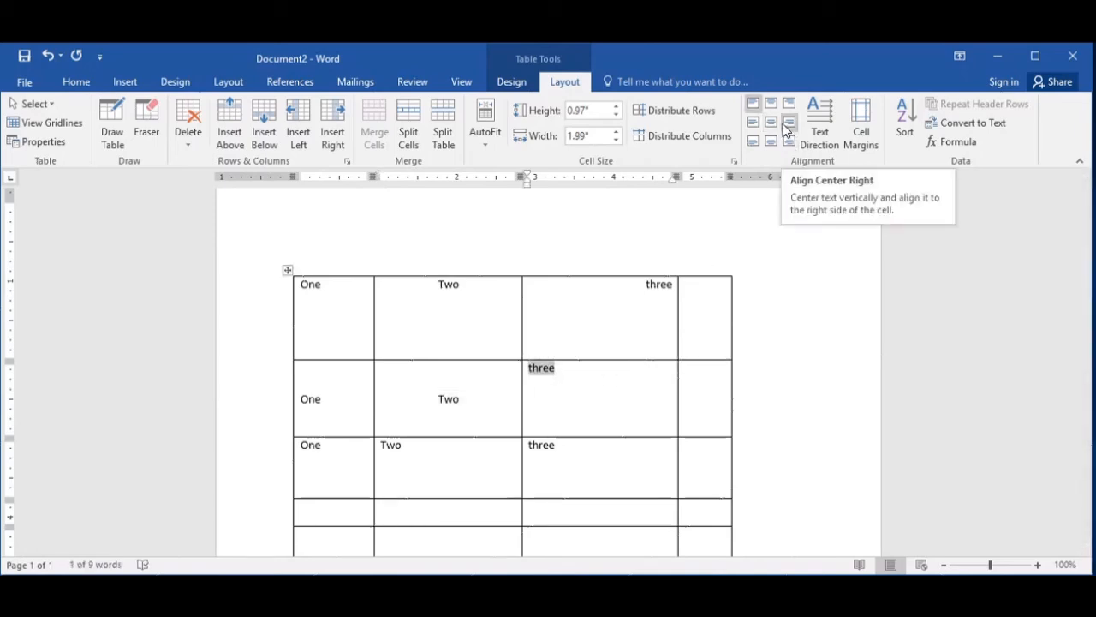
click(783, 123)
Align the third row's One to the bottom left, Two to the bottom center and three to the bottom right of their cells.
click(313, 451)
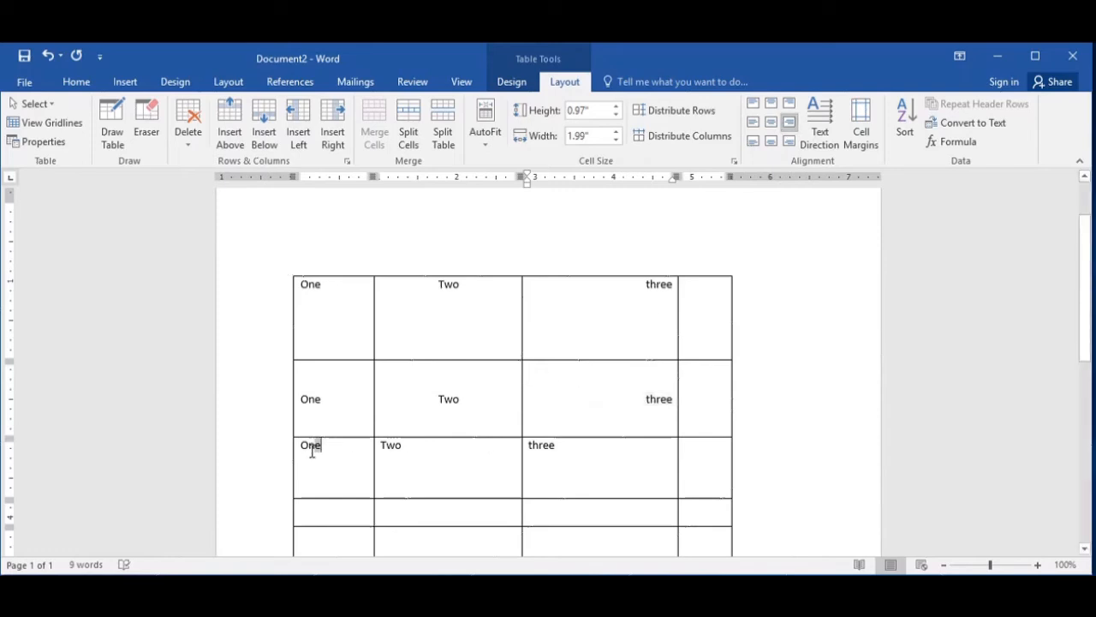
drag(313, 452, 293, 448)
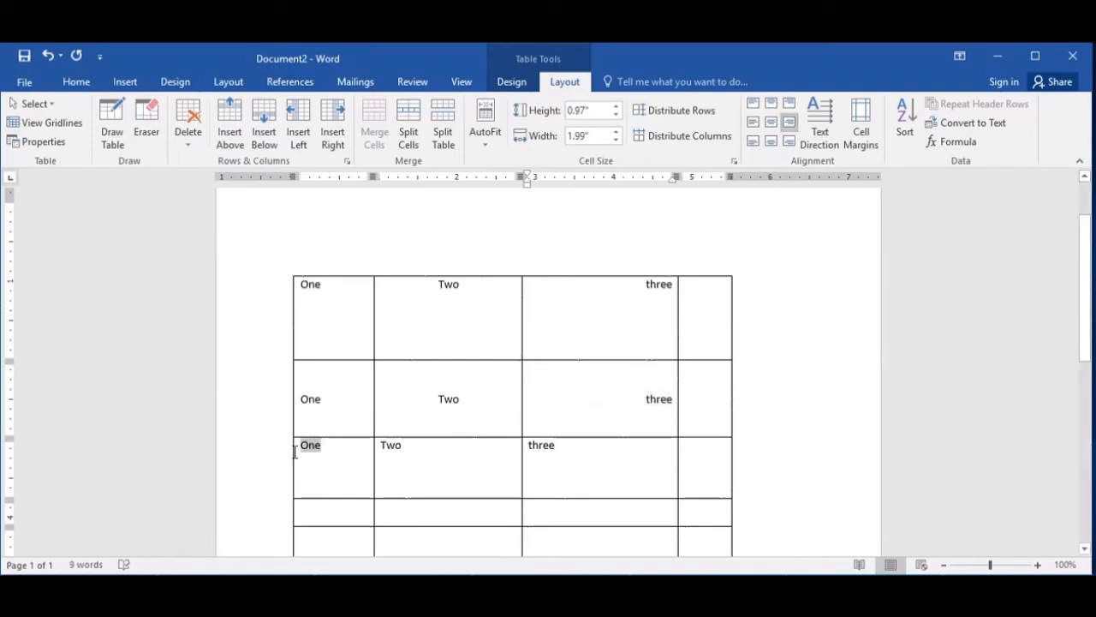
click(754, 143)
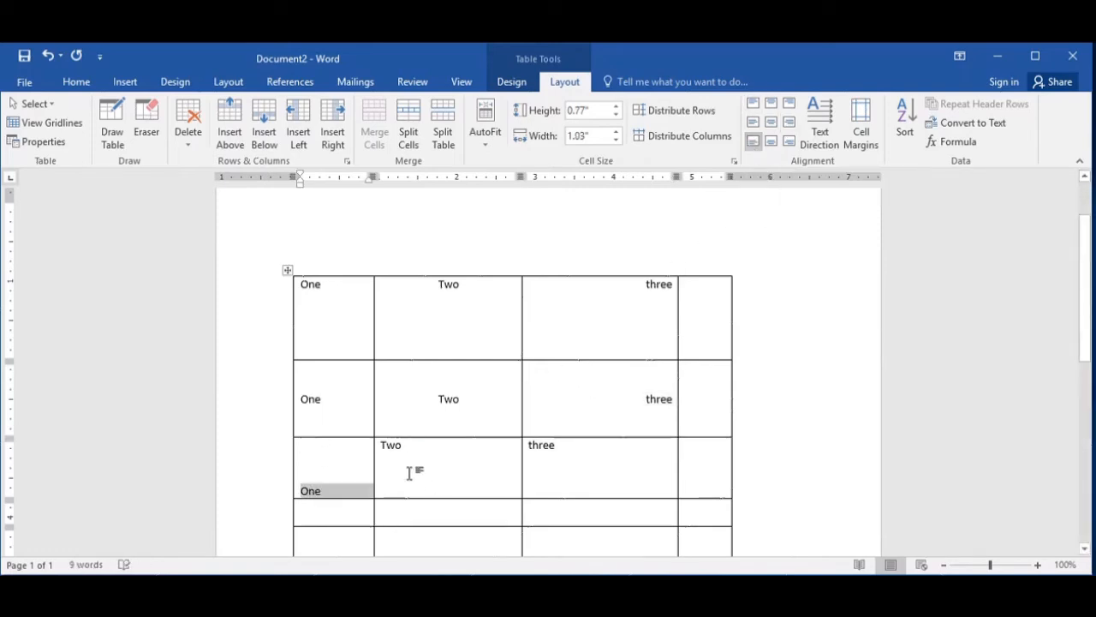
drag(415, 449, 378, 445)
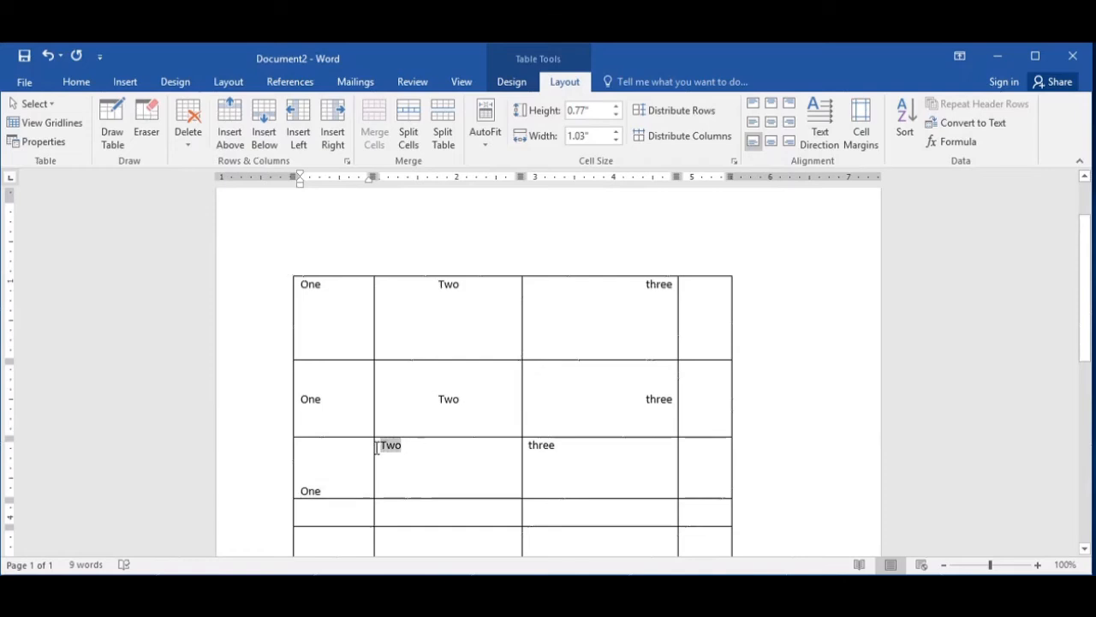
click(770, 142)
click(542, 446)
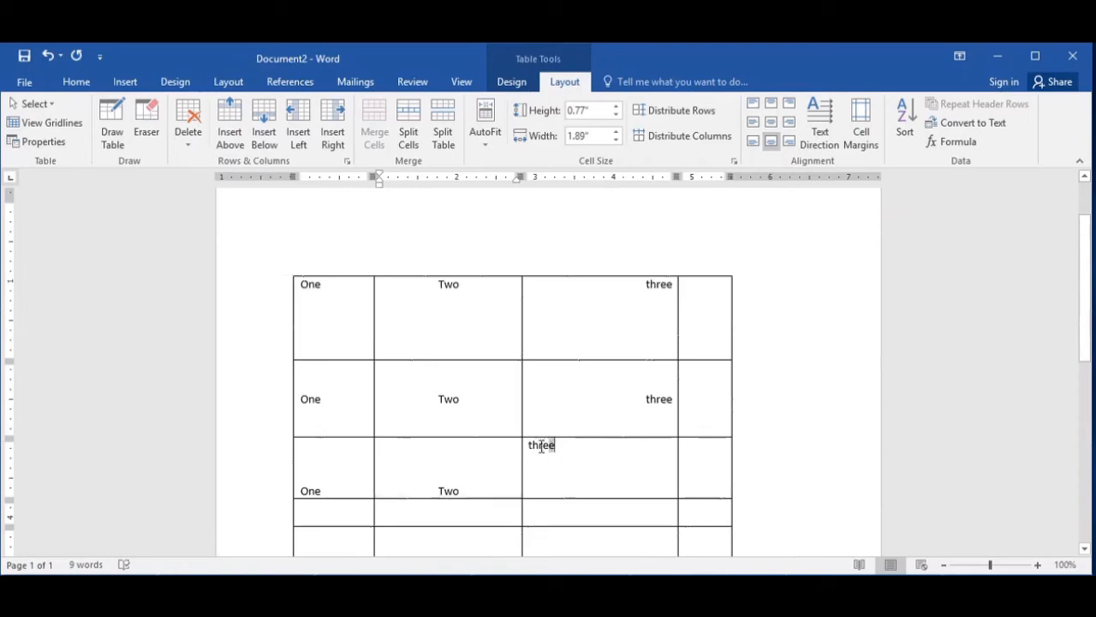
double_click(542, 447)
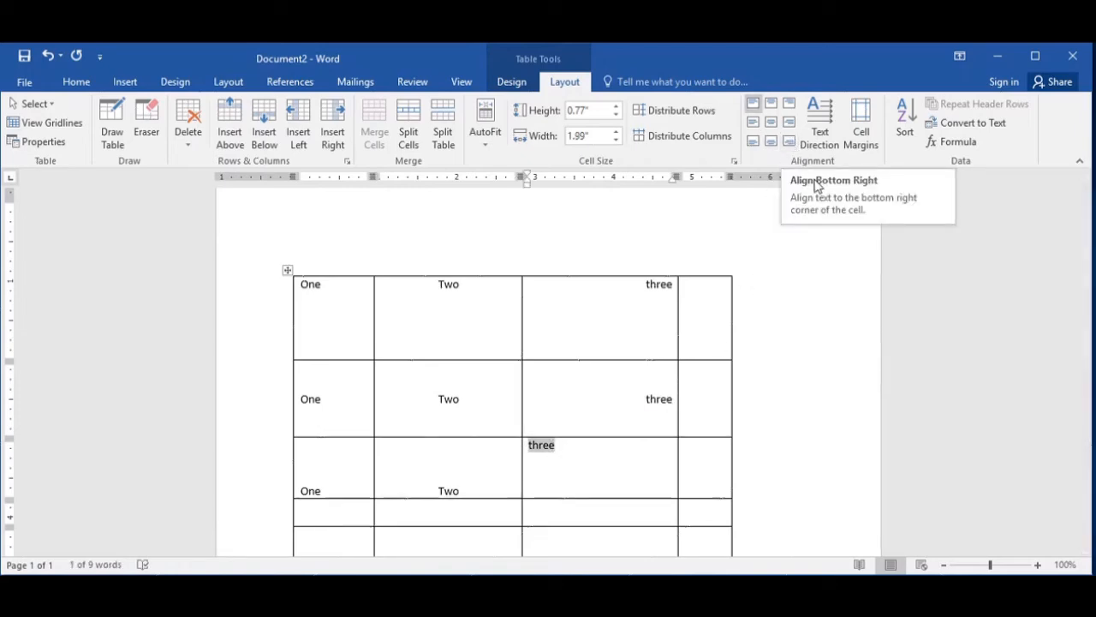
click(789, 142)
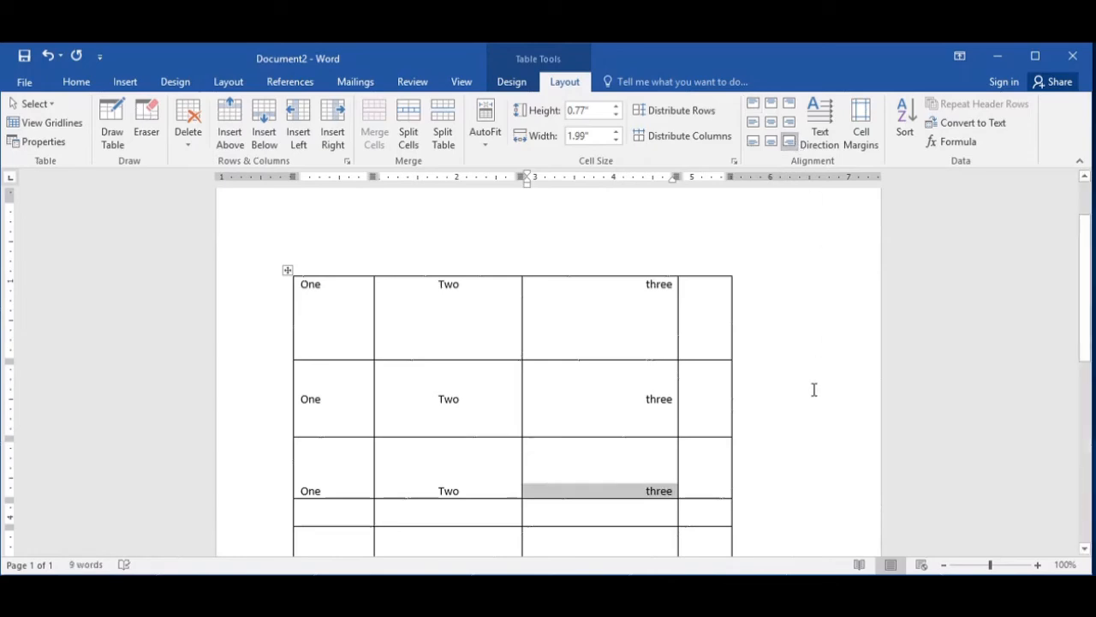
Reduce the heights of the table's first three rows by raising their bottom borders.
scroll(814, 389, down, 1)
click(619, 370)
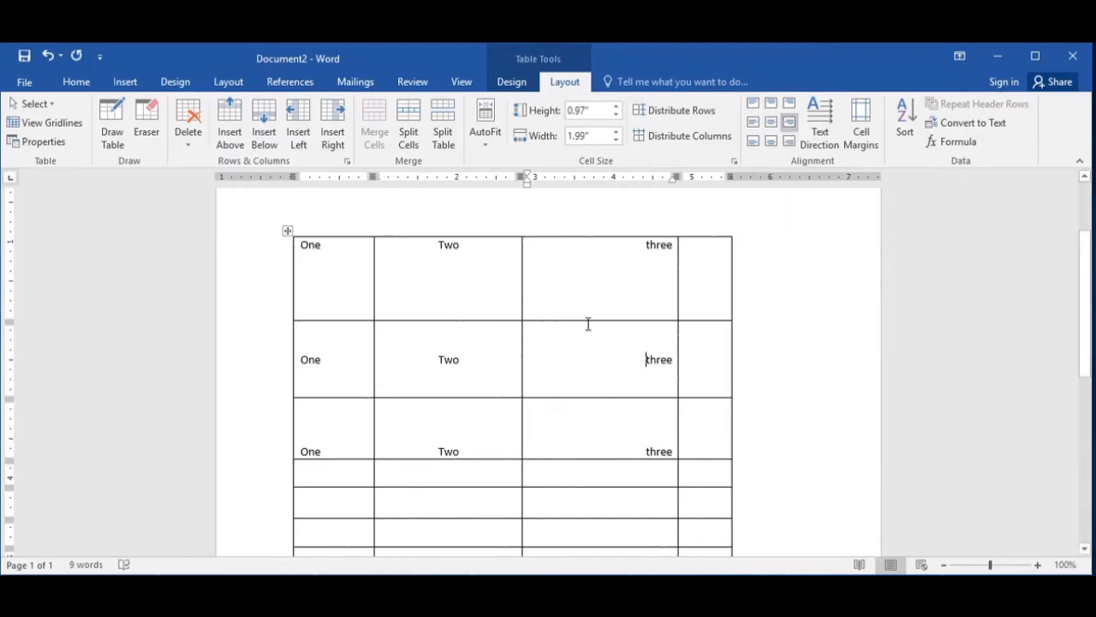
drag(588, 321, 588, 286)
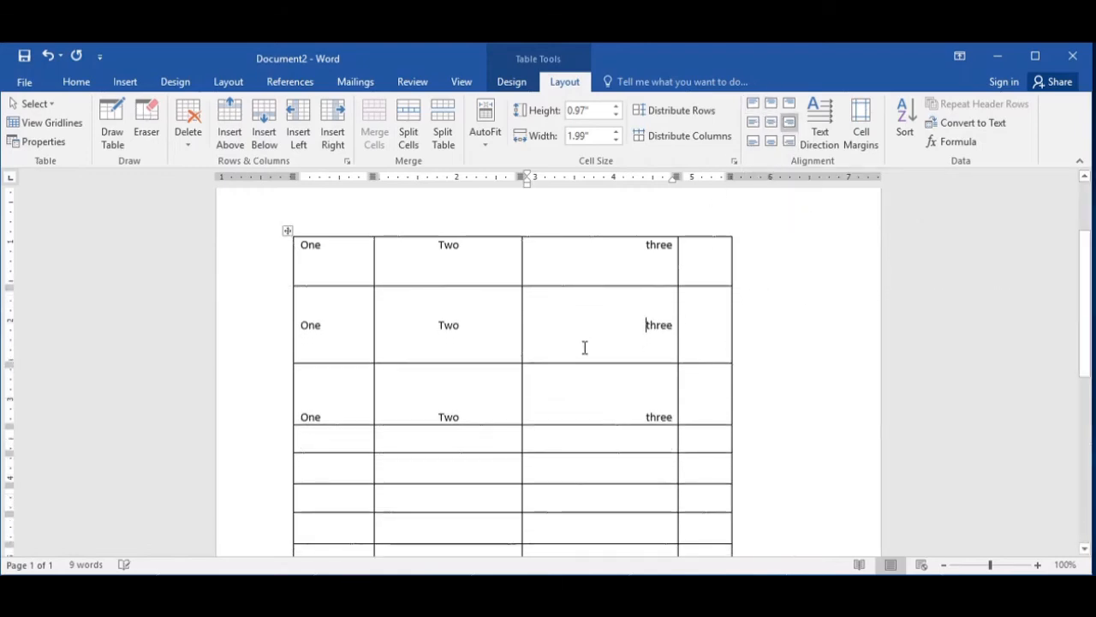
drag(586, 363, 592, 332)
drag(592, 396, 597, 366)
Merge the fifth and sixth rows' cells in the second column, and merge the same two rows' cells in the third column.
click(596, 417)
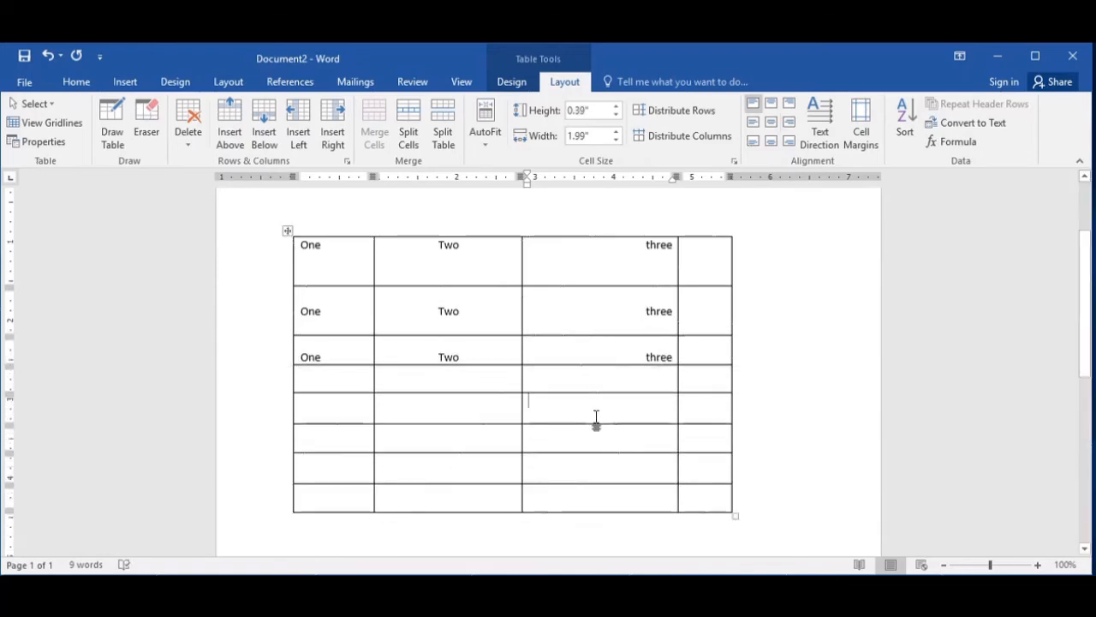
click(440, 411)
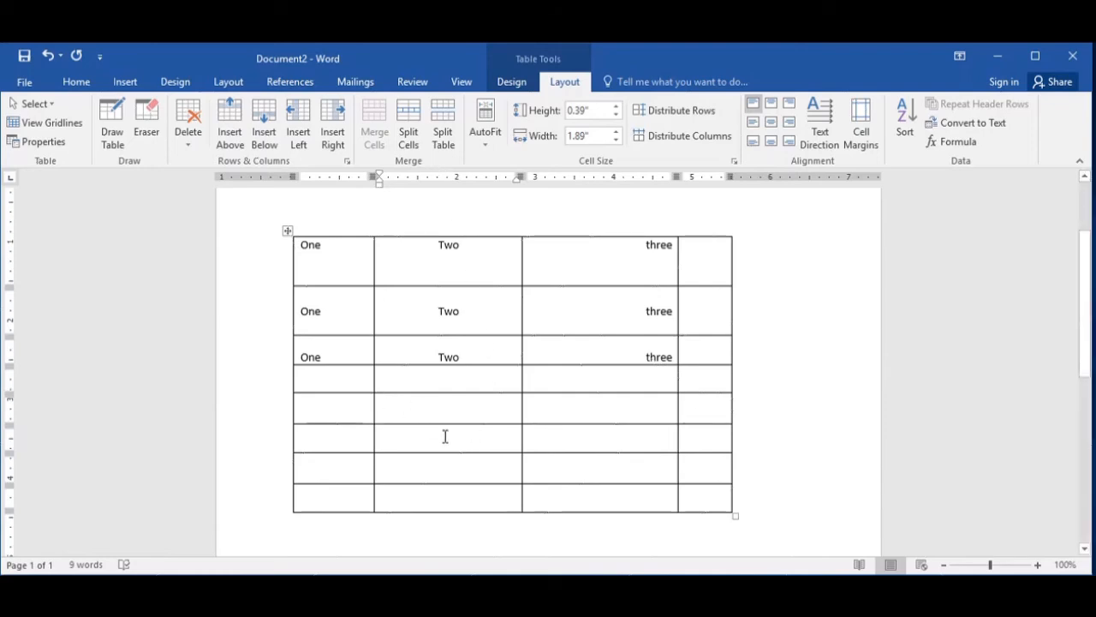
drag(430, 420, 445, 440)
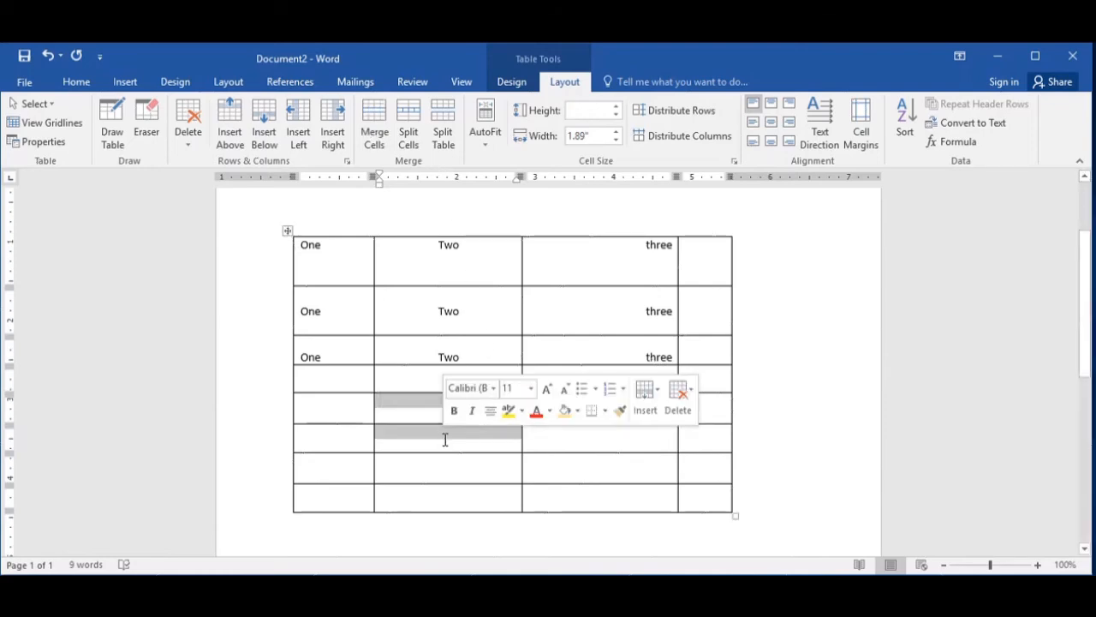
click(373, 148)
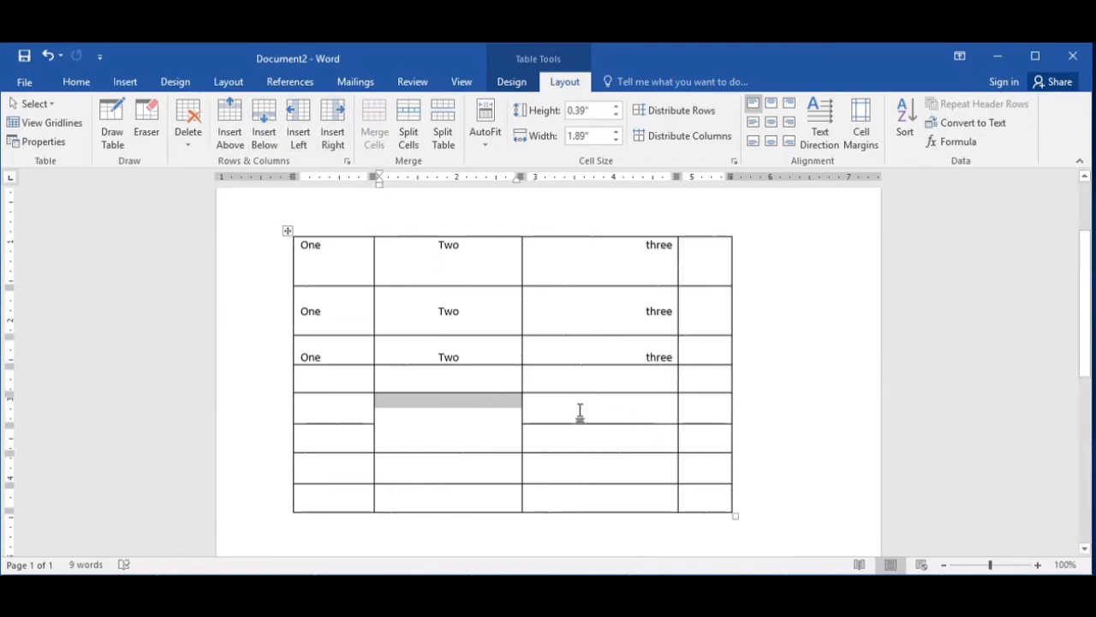
drag(591, 425, 602, 445)
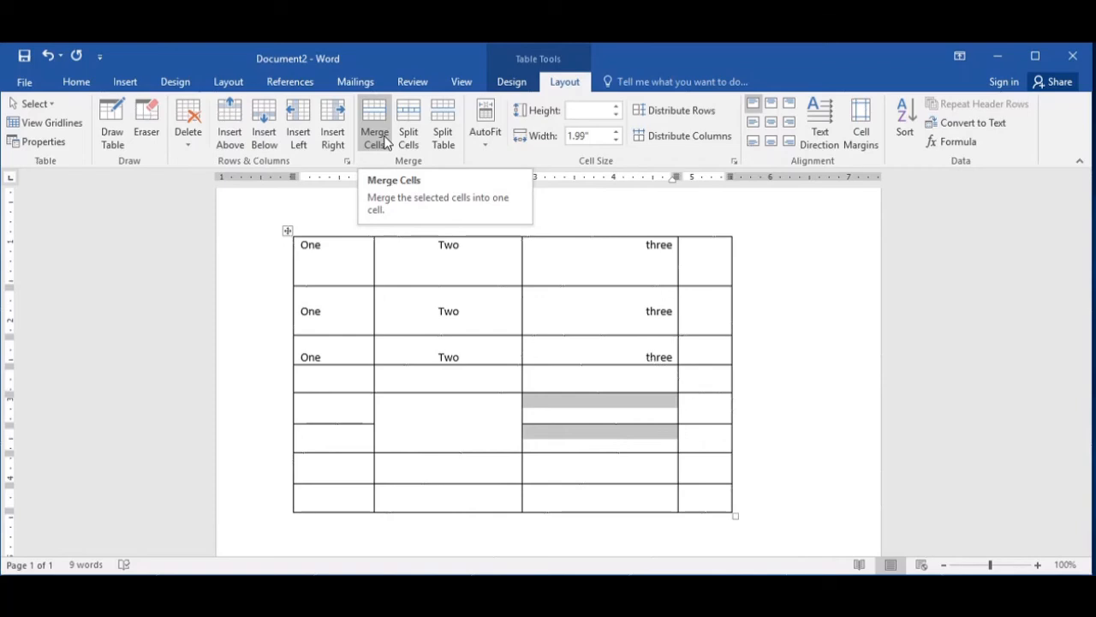
click(386, 141)
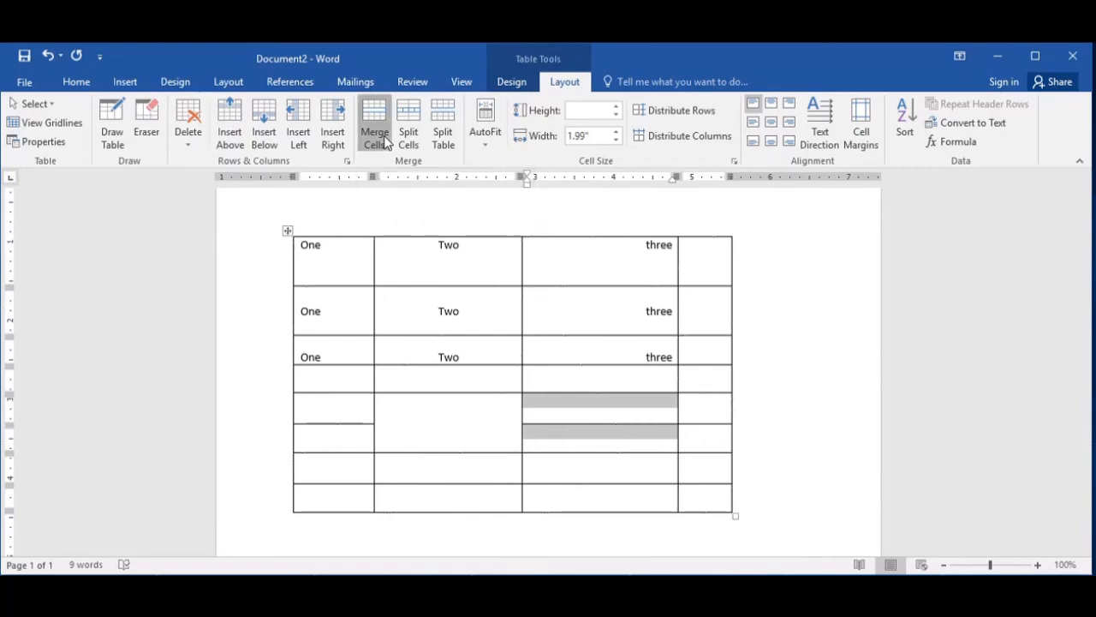
Split the merged cell in the third column into 3 columns and 2 rows.
click(611, 445)
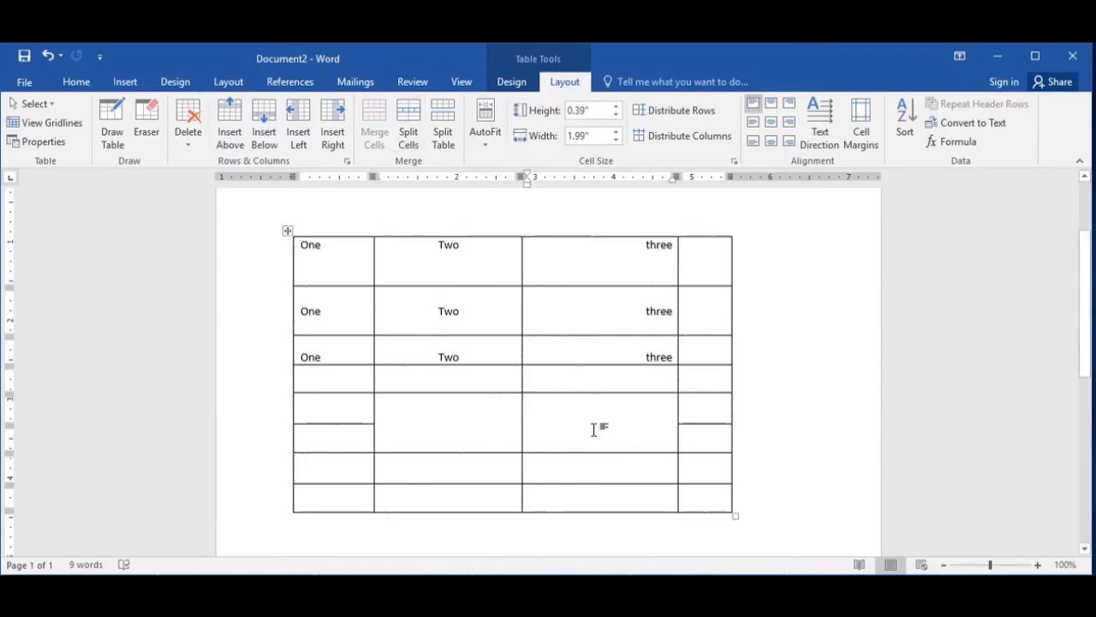
click(415, 130)
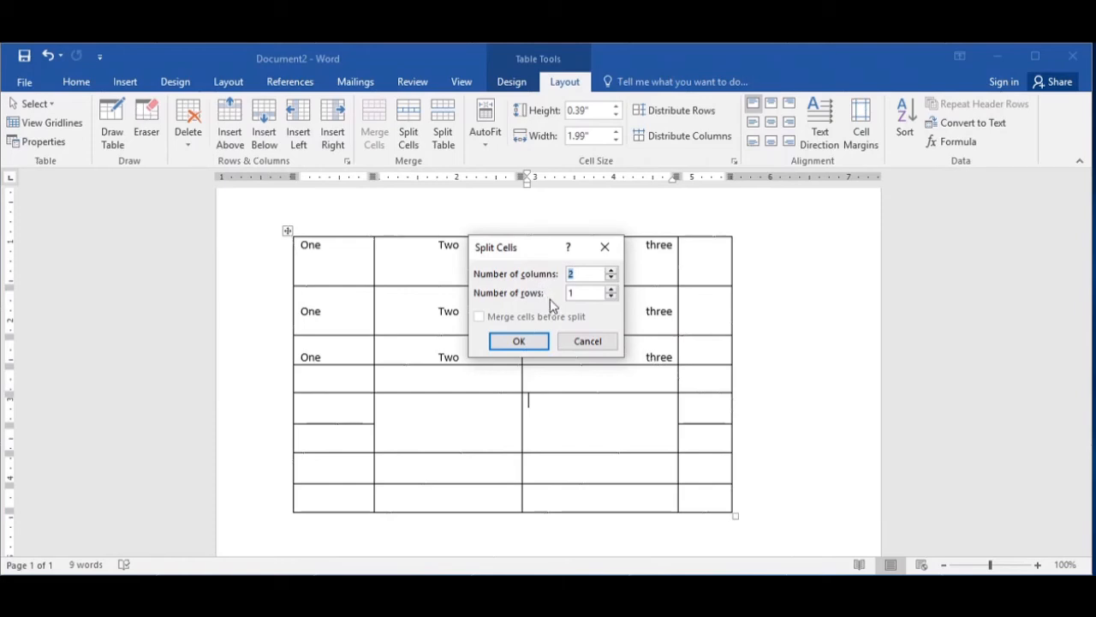
click(611, 271)
click(611, 290)
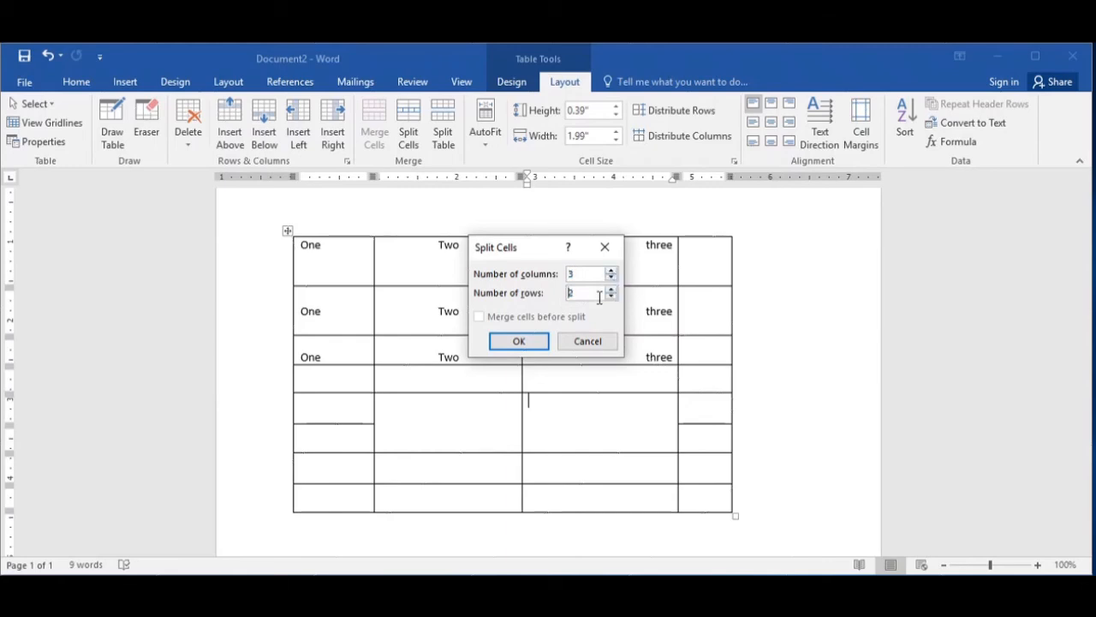
click(536, 341)
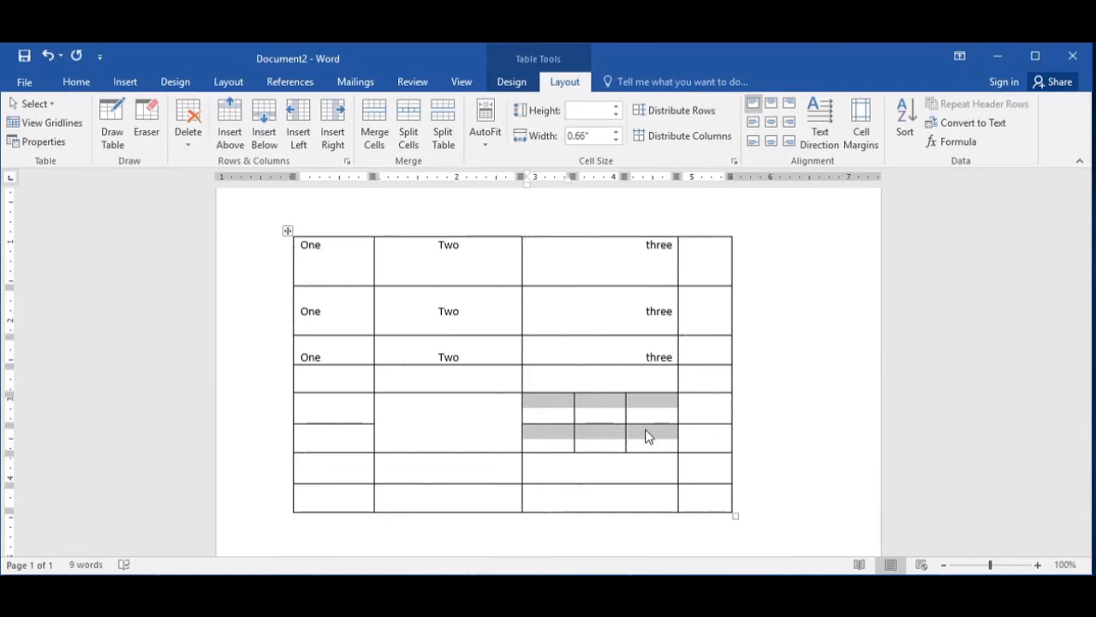
Split the seventh row's cell in the second column into 4 columns and 2 rows.
click(460, 474)
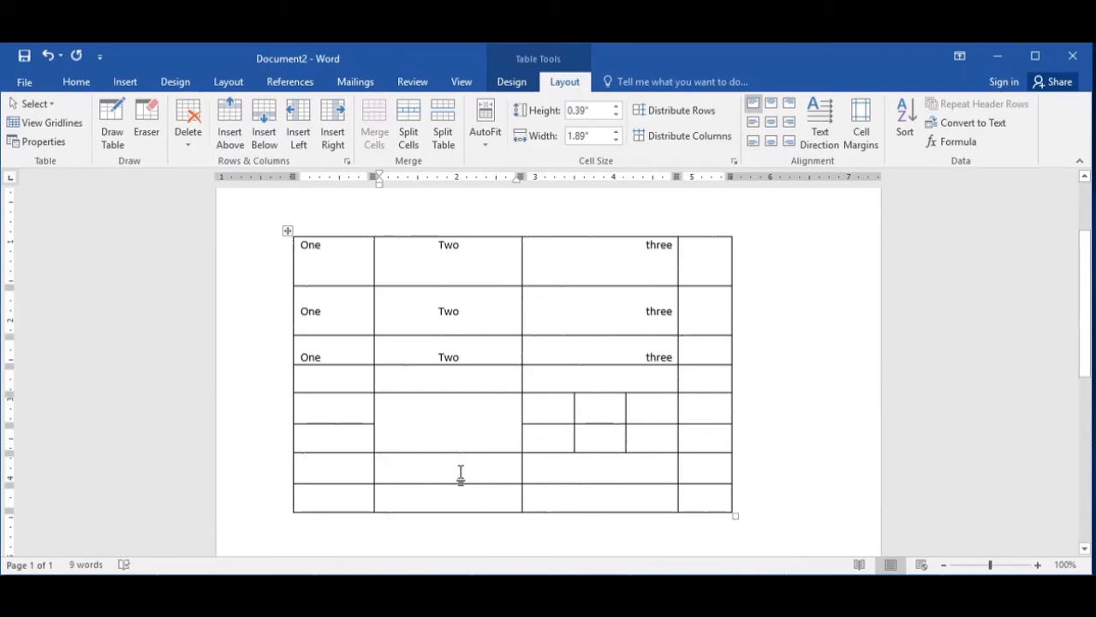
click(409, 124)
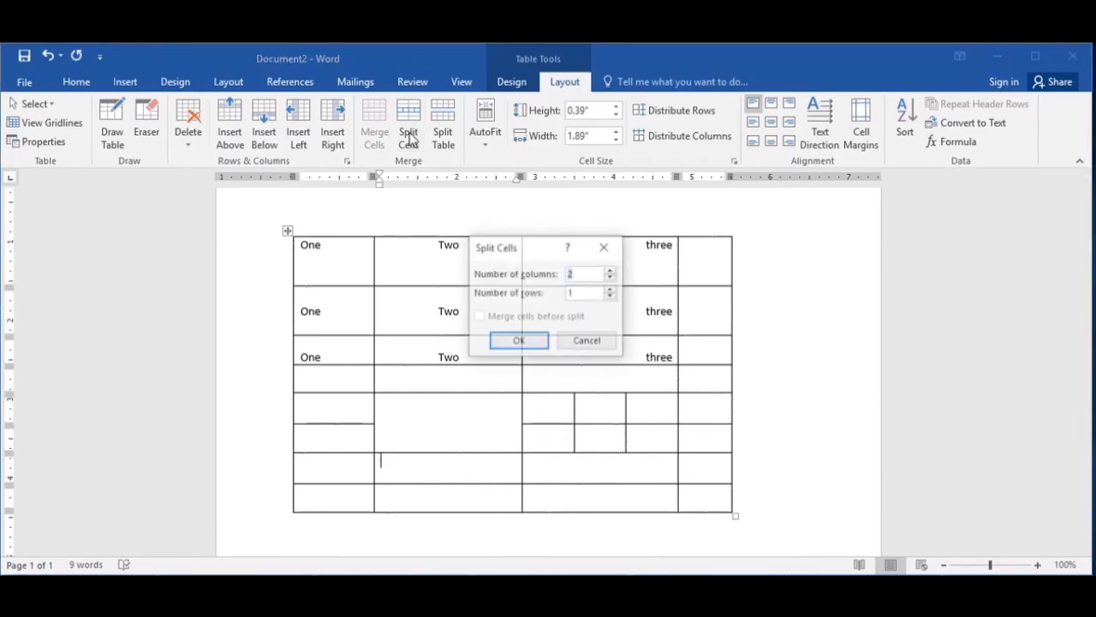
click(611, 269)
click(610, 270)
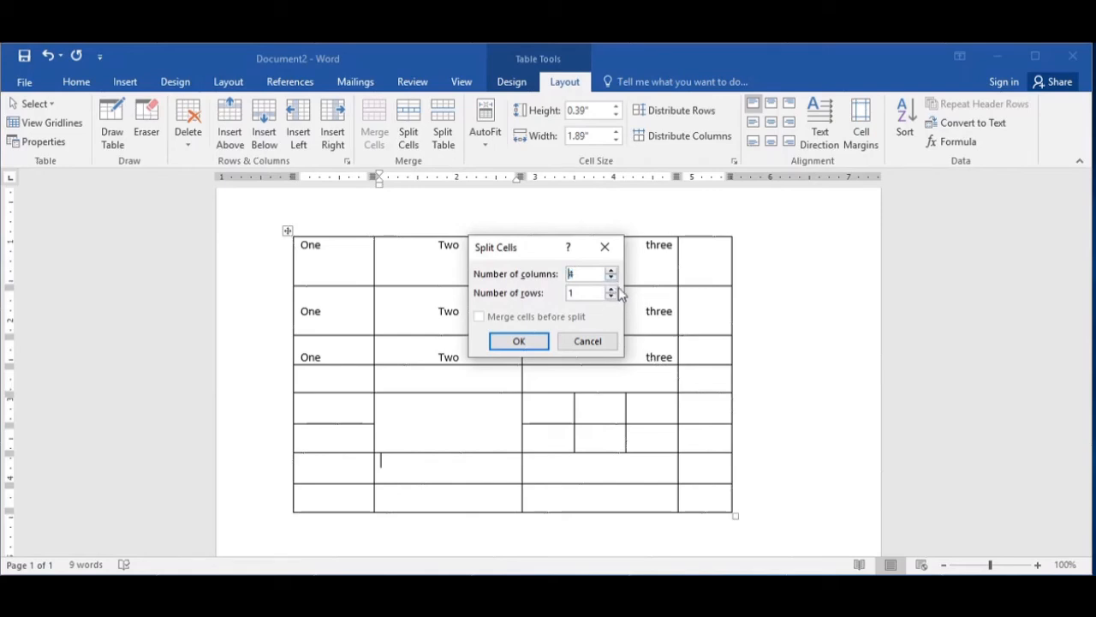
click(611, 289)
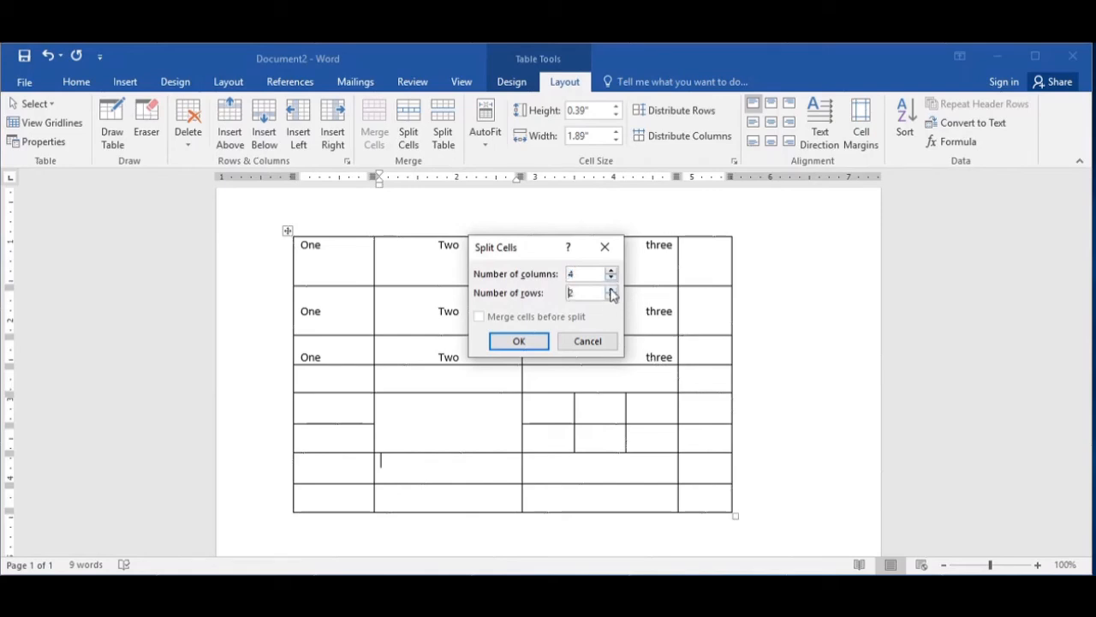
click(516, 341)
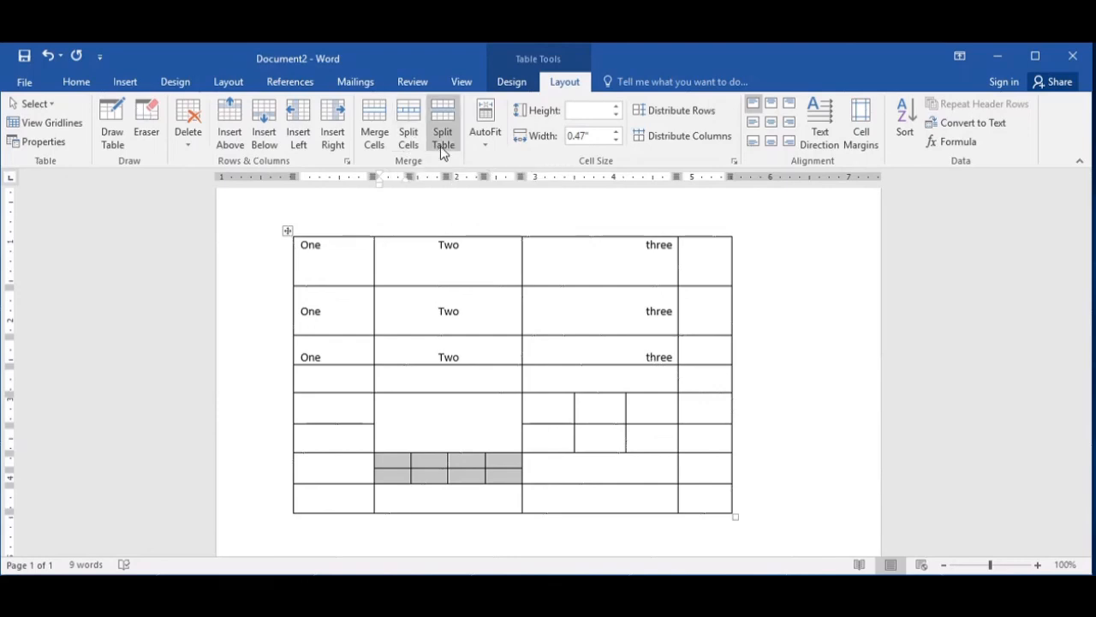
Split the table in two so that its last row starts a separate table.
click(341, 496)
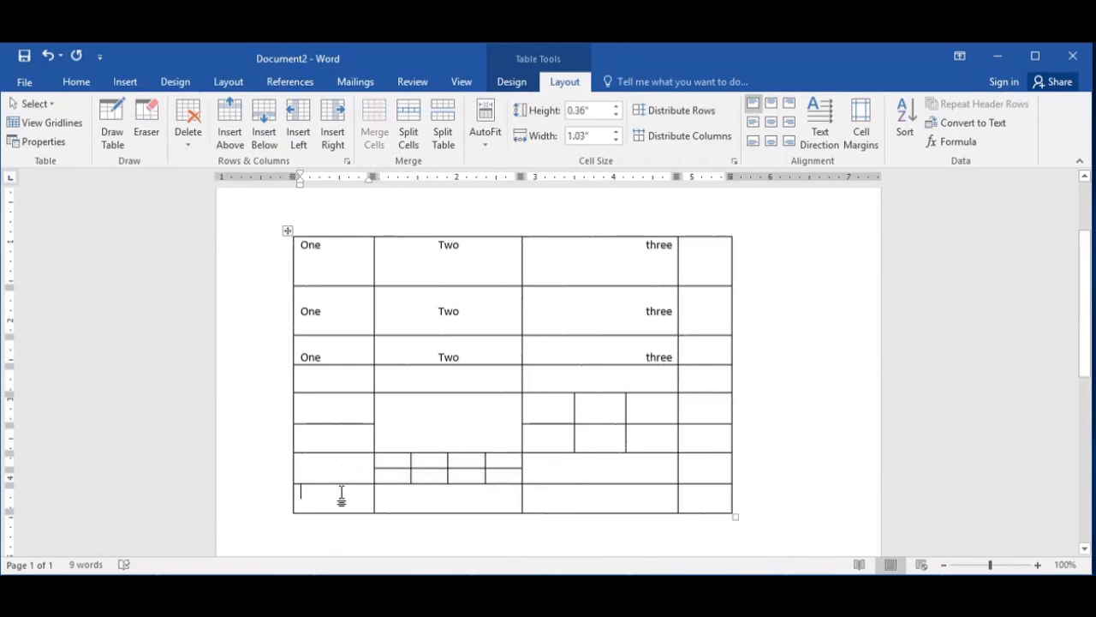
click(443, 137)
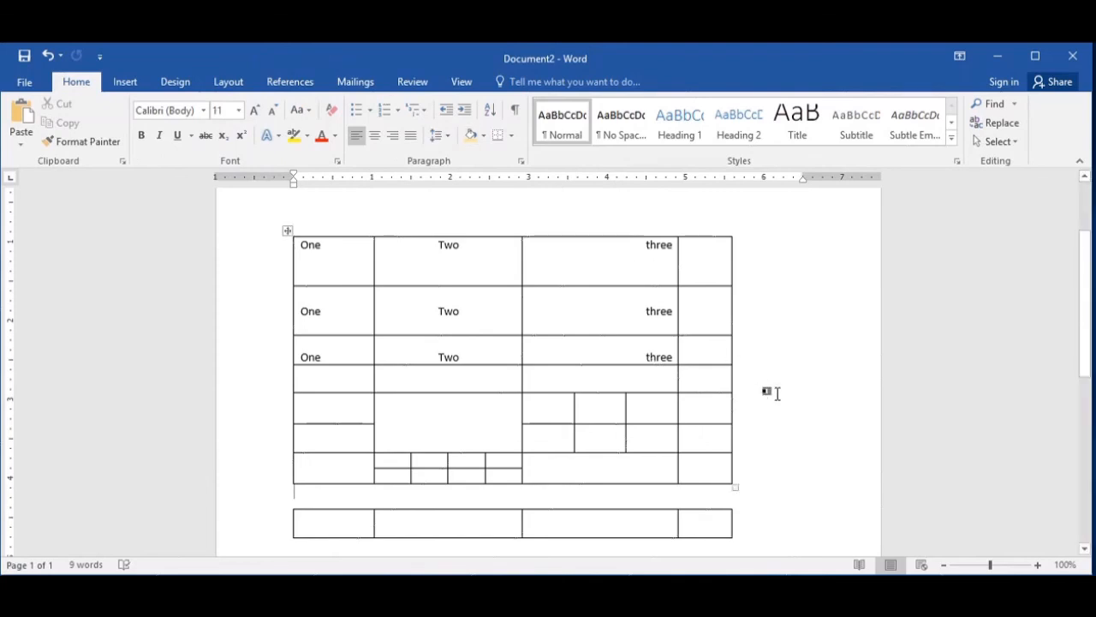
click(541, 521)
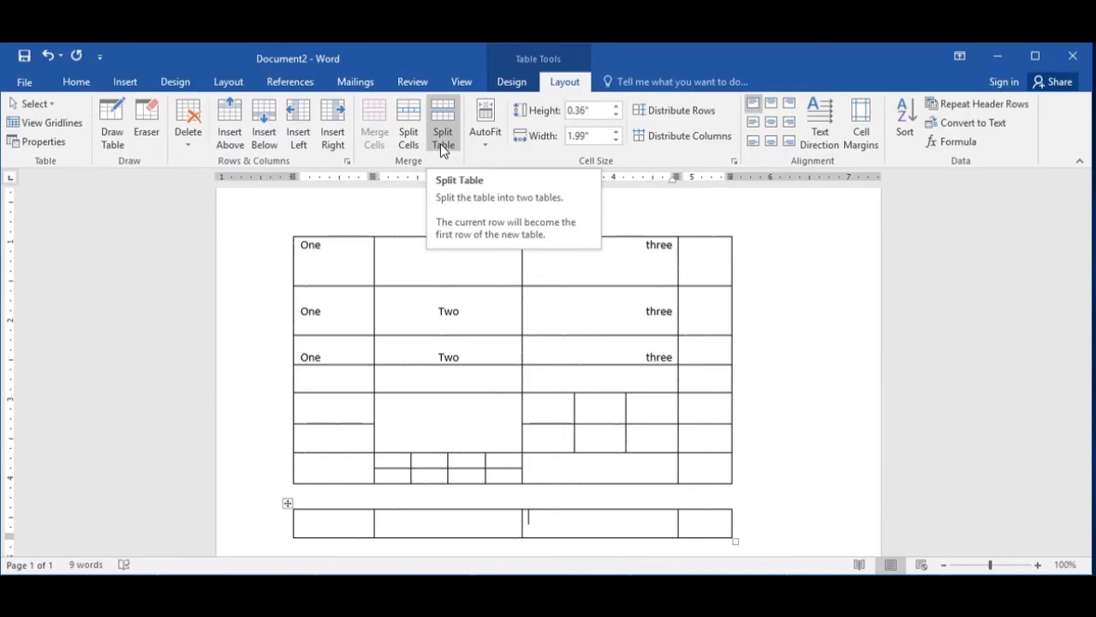
click(484, 408)
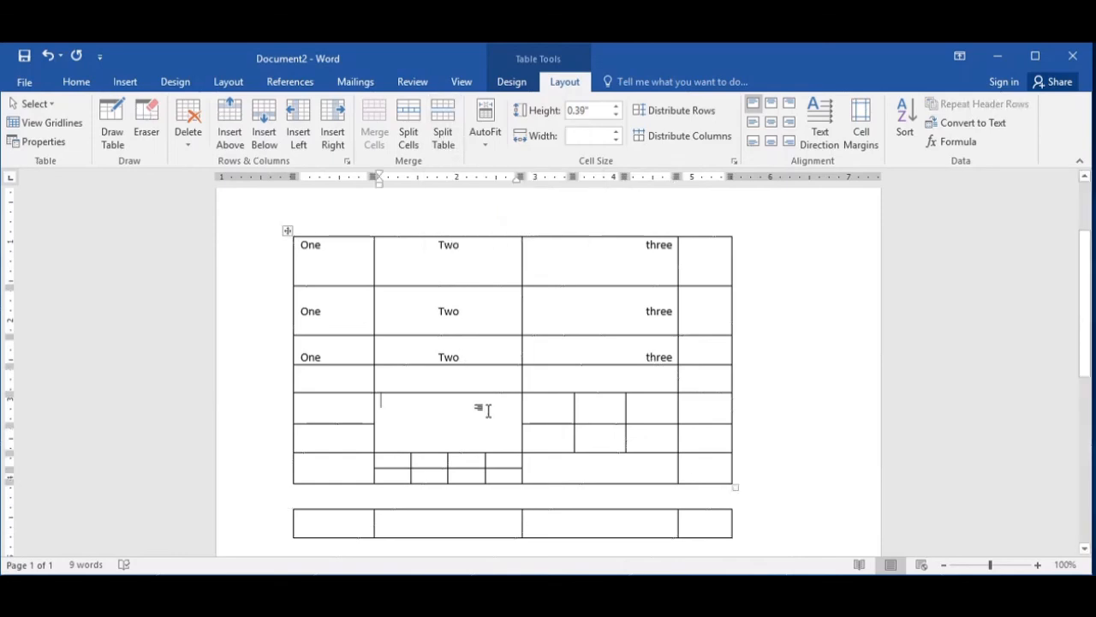
scroll(485, 409, down, 2)
scroll(488, 411, up, 2)
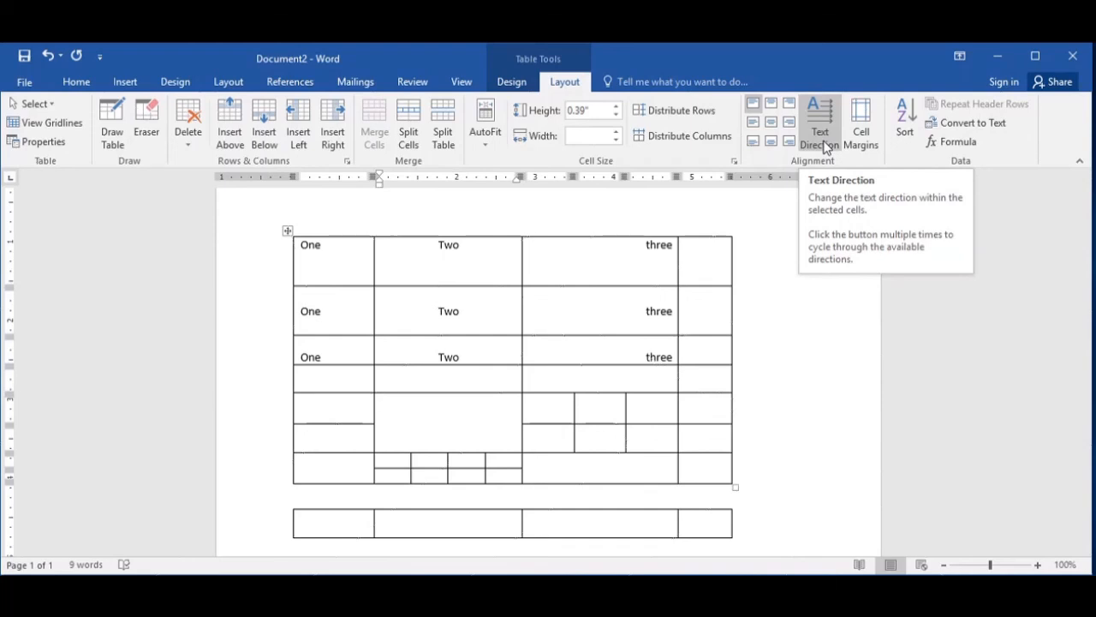
Change the first row's text direction so One reads vertically downward and Two and three read vertically upward.
click(354, 255)
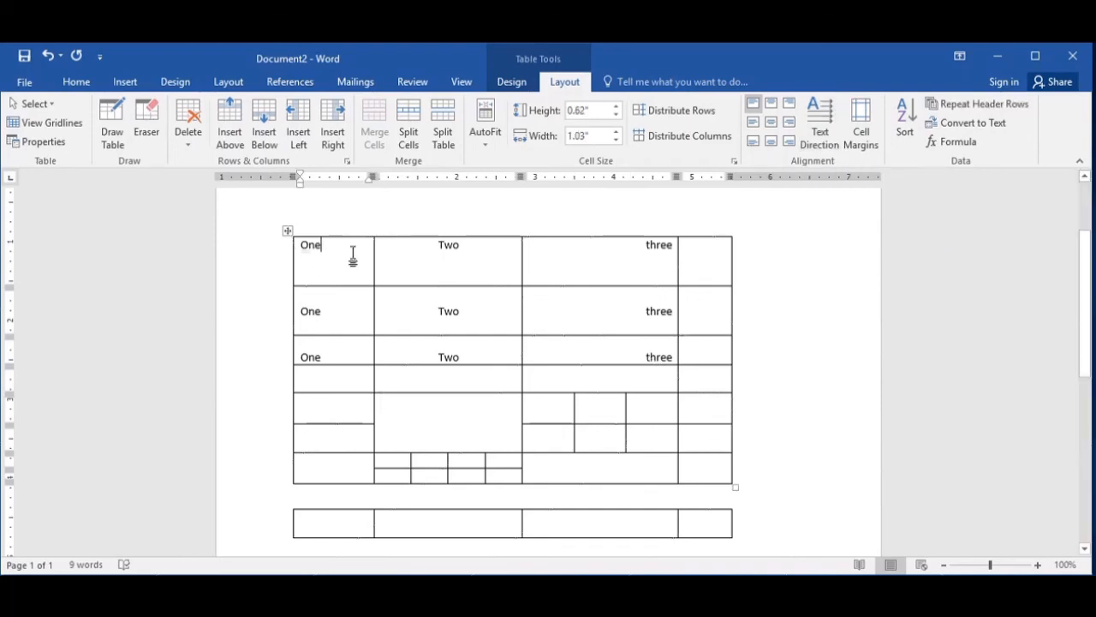
click(828, 122)
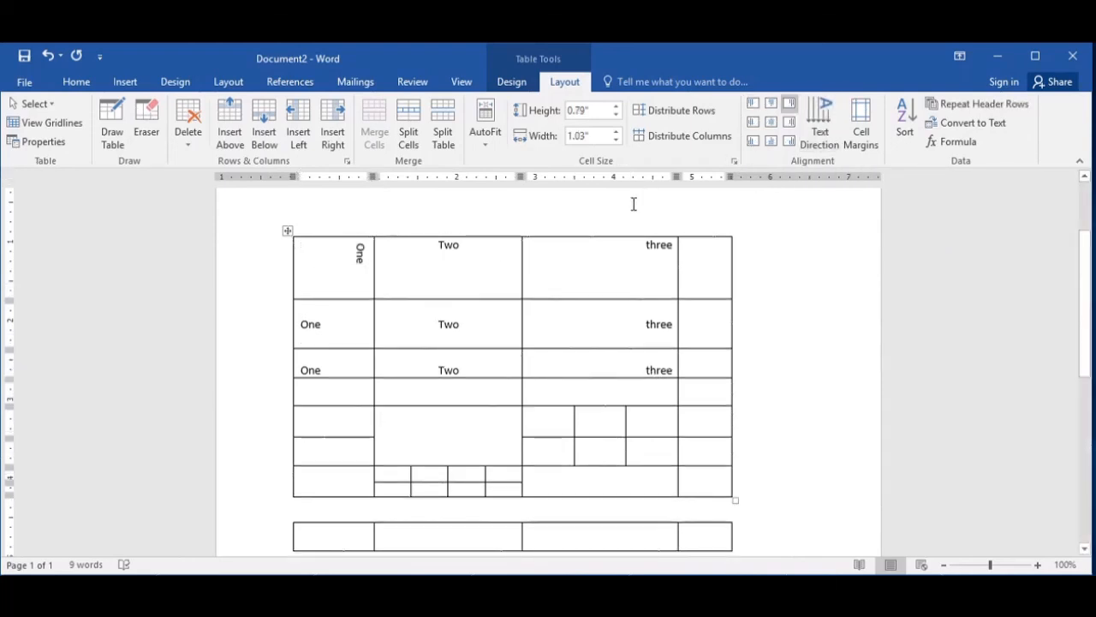
click(819, 124)
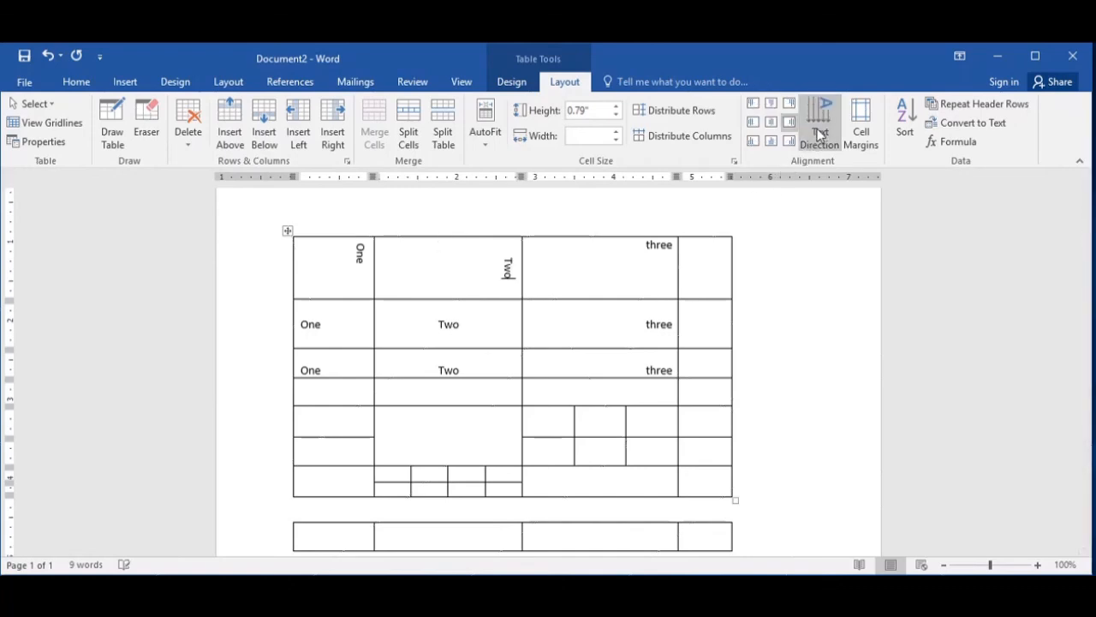
click(820, 124)
click(646, 262)
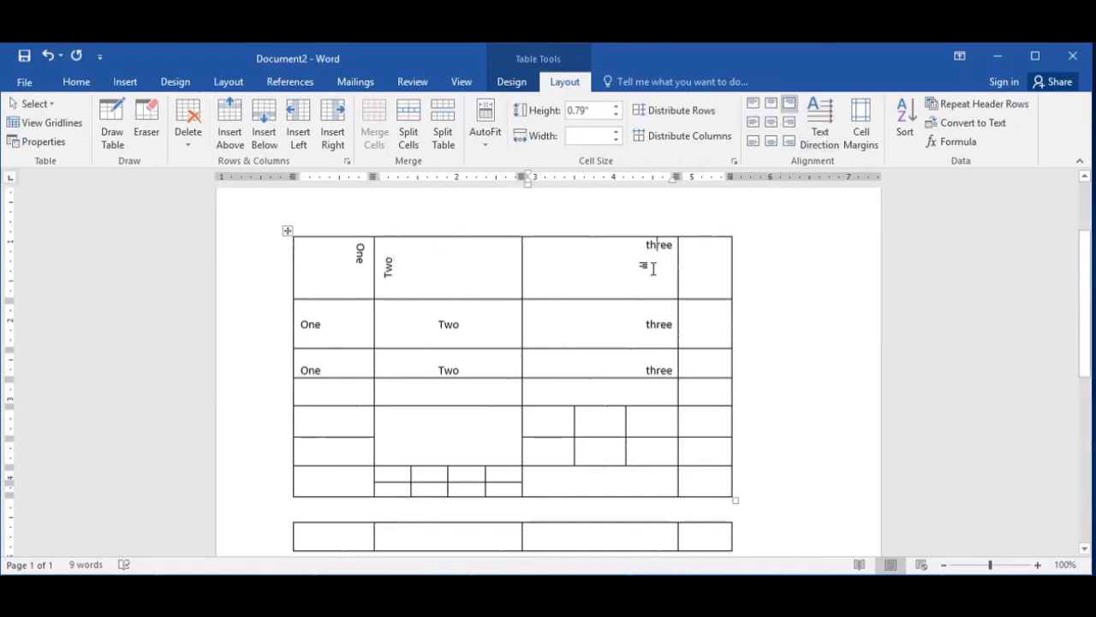
click(835, 120)
click(836, 120)
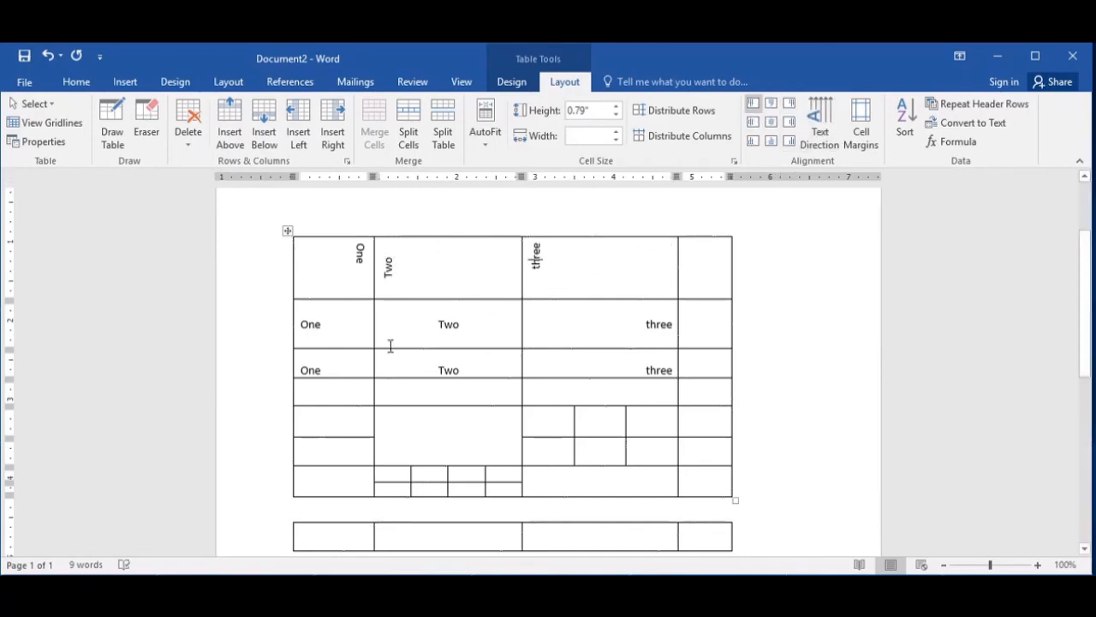
Change the second row's text direction so One reads vertically downward and Two reads vertically upward.
click(368, 325)
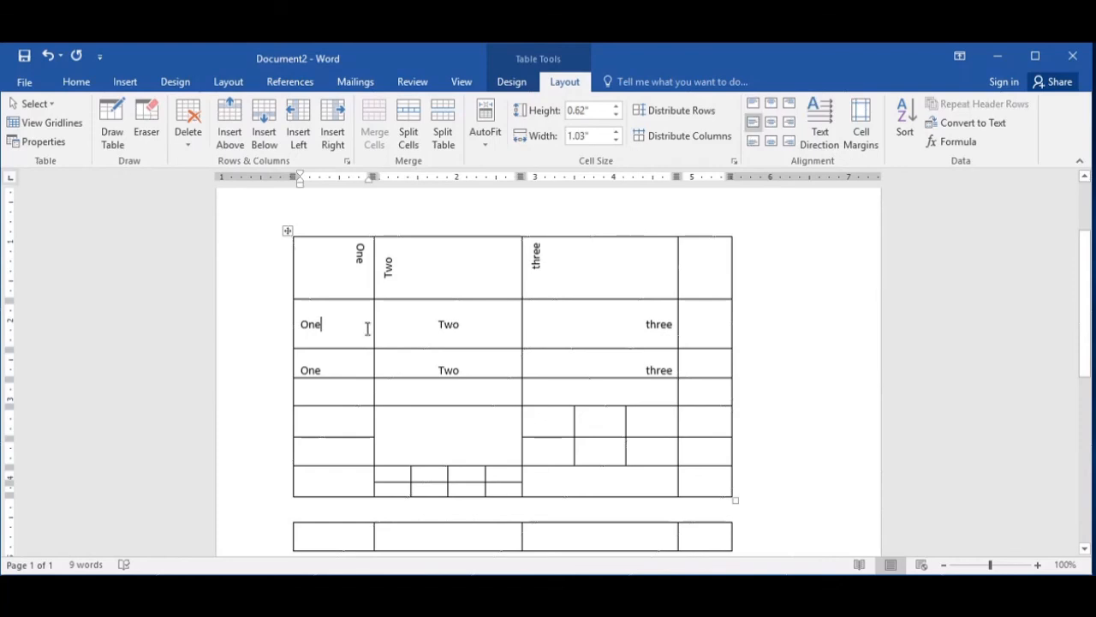
click(825, 129)
click(499, 335)
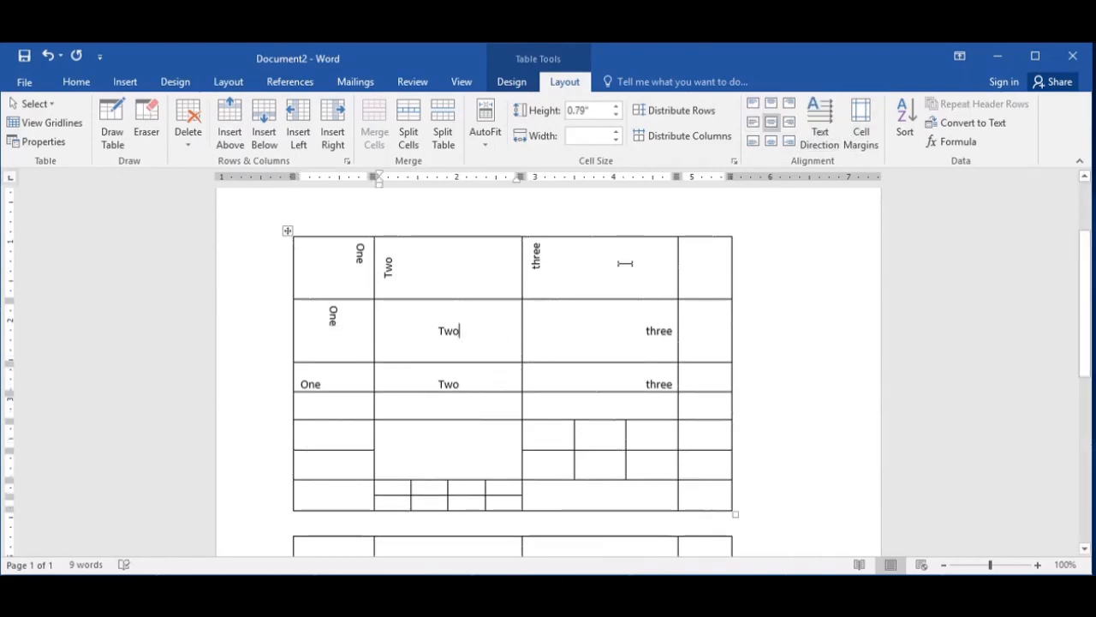
click(827, 126)
click(827, 126)
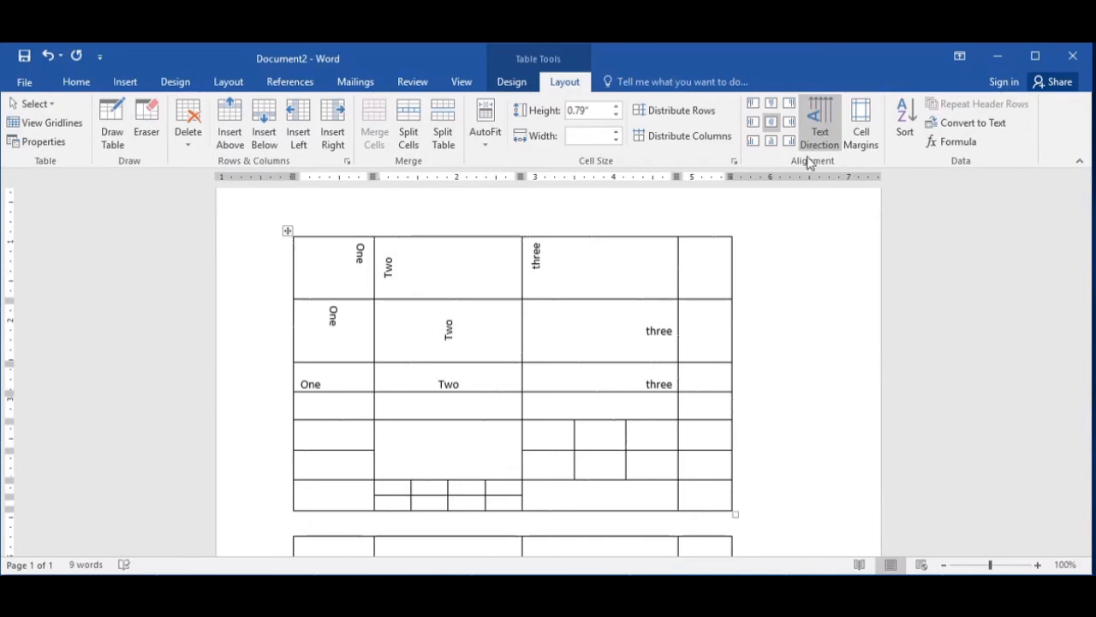